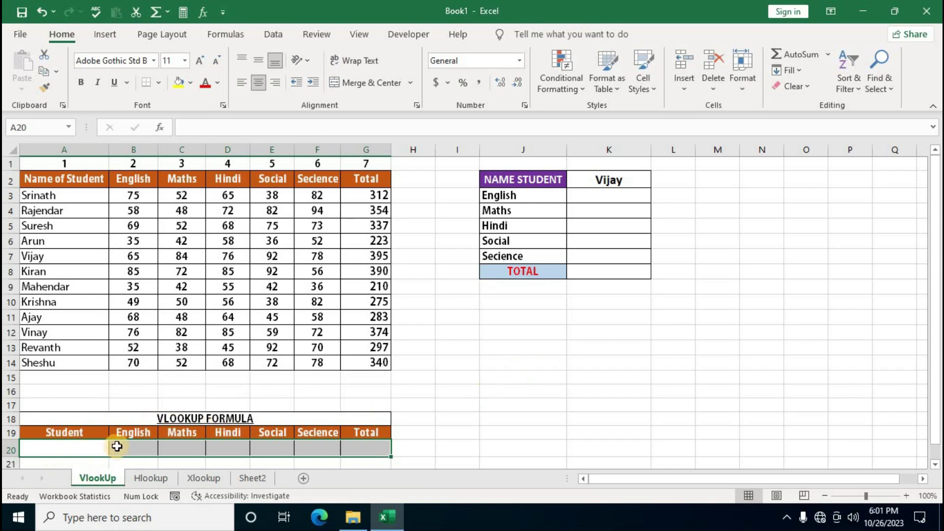
Select the result cells B20:G20 and start a VLOOKUP formula.
click(486, 407)
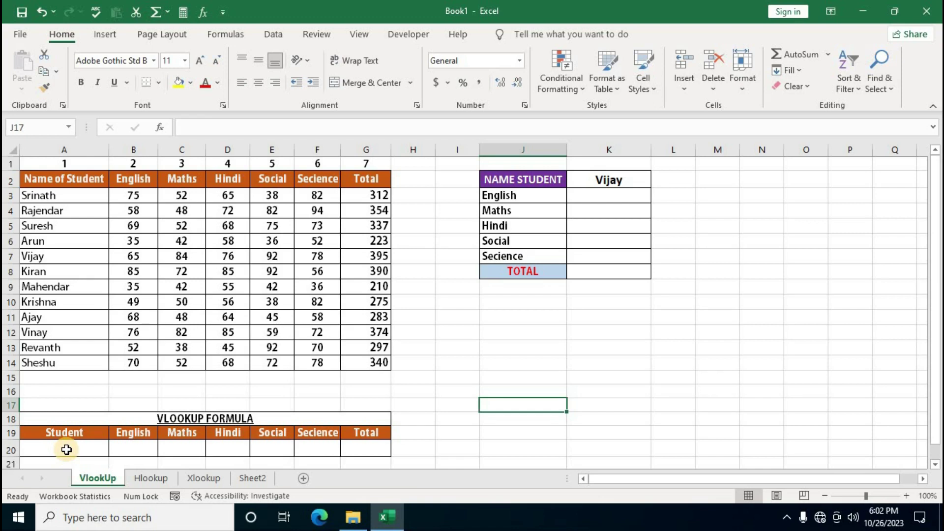
click(140, 449)
drag(160, 447, 371, 455)
text(=v)
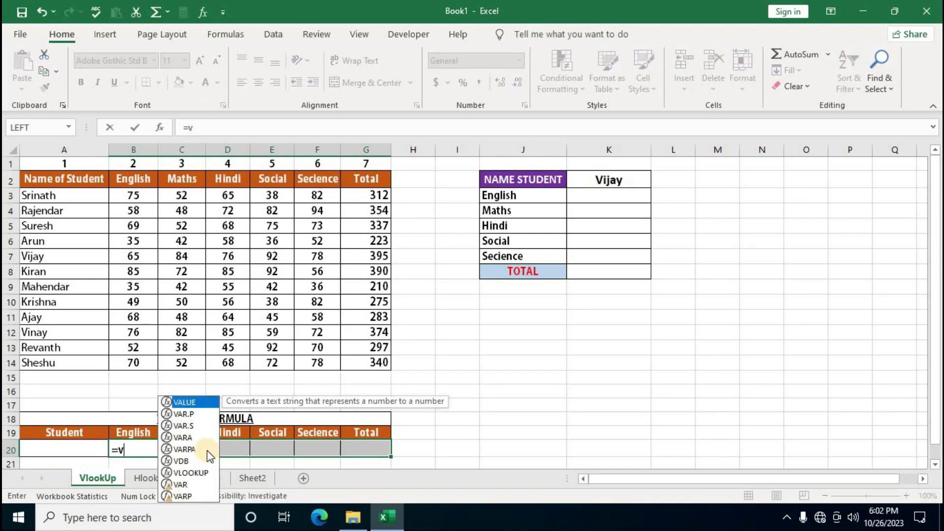
text(look)
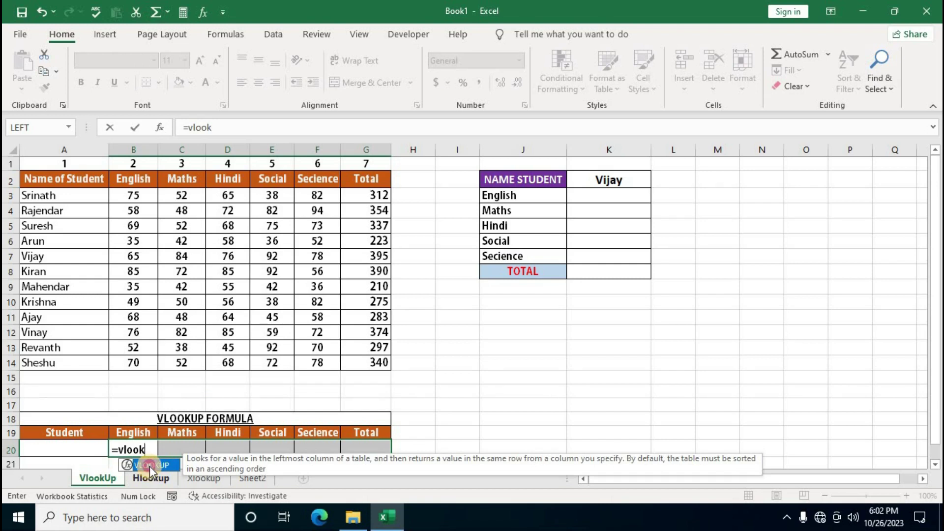
double_click(149, 466)
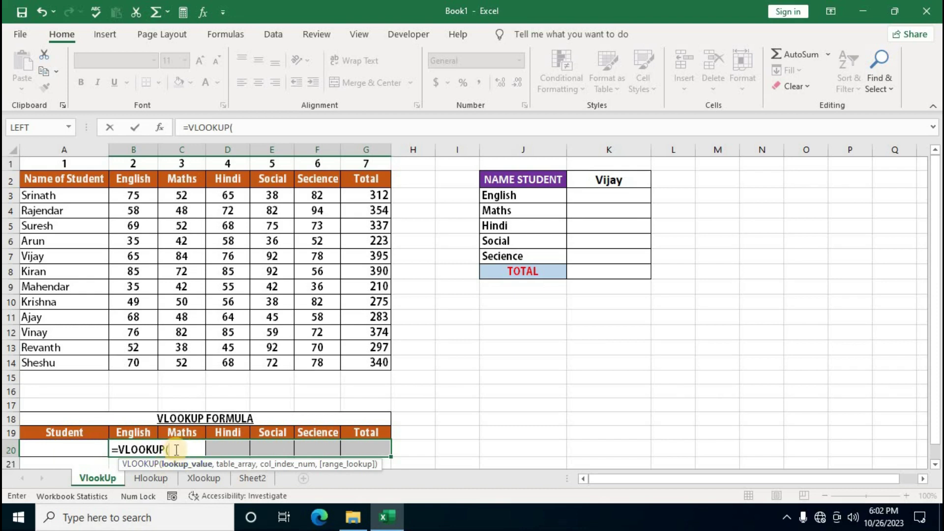
Give VLOOKUP lookup value A20, table A2:G14, column indexes B1:G1 and FALSE.
click(79, 450)
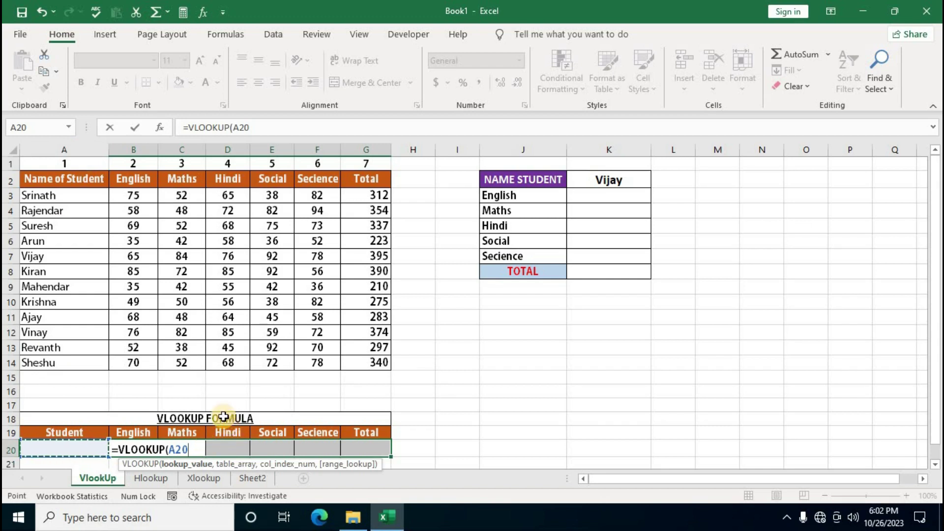
text(,)
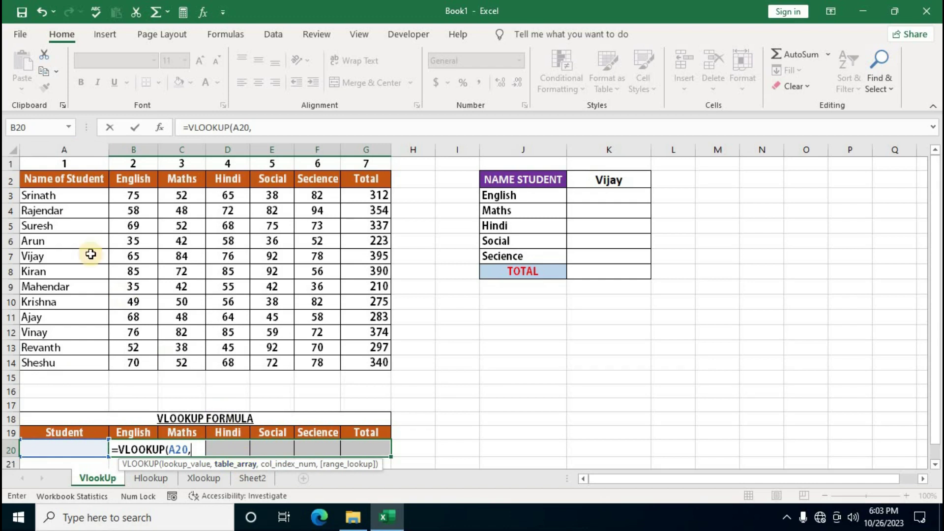
drag(49, 179, 80, 330)
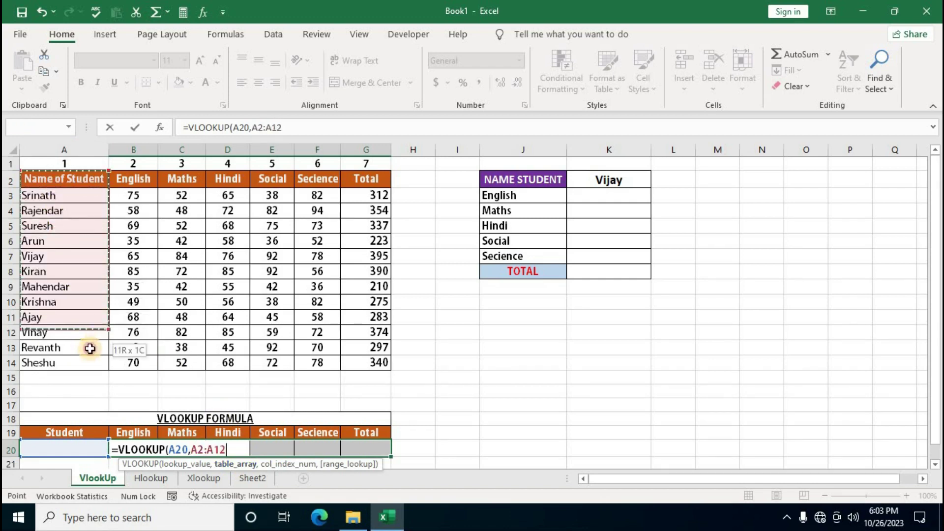
mouse_move(80, 330)
mouse_down()
mouse_move(183, 361)
mouse_move(364, 356)
mouse_up()
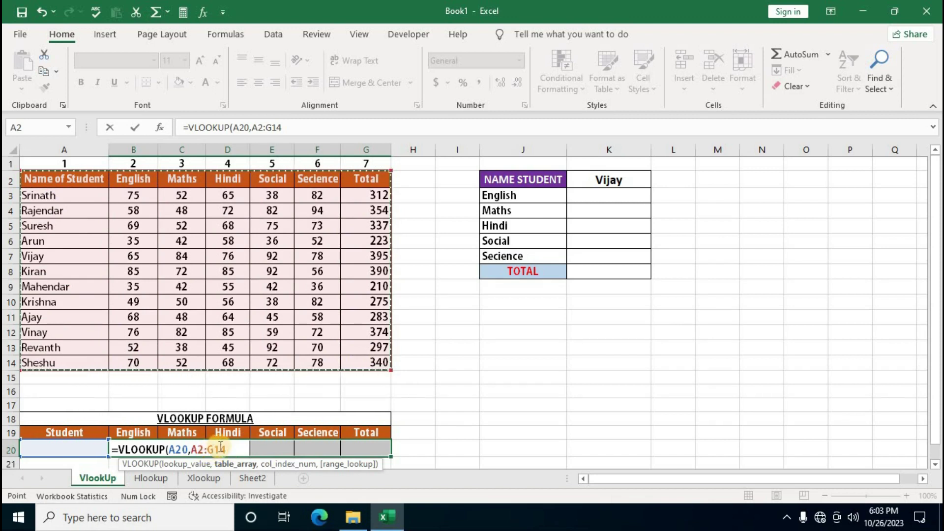
text(,)
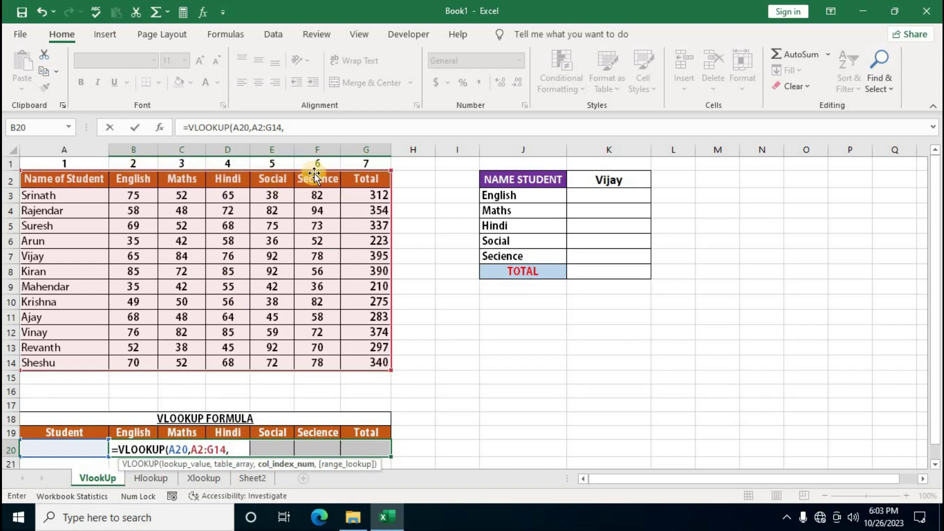
drag(133, 163, 366, 167)
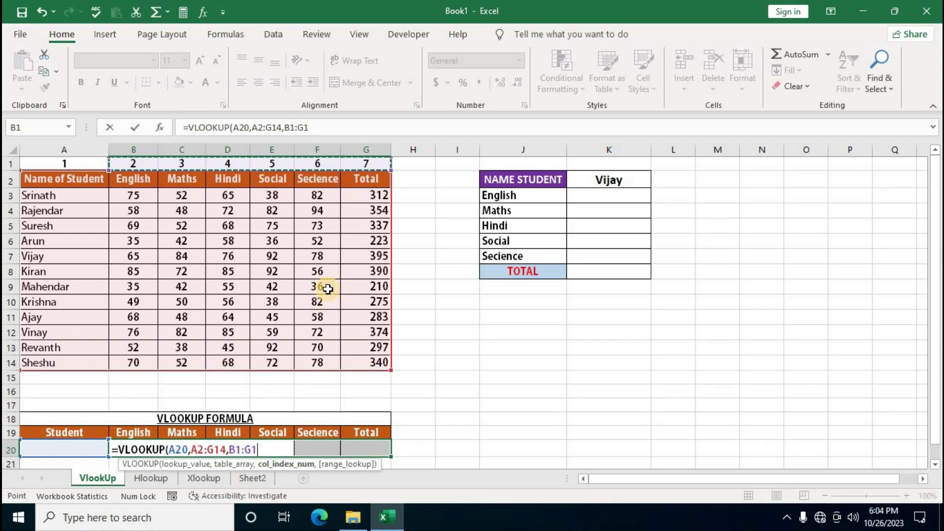
text(,)
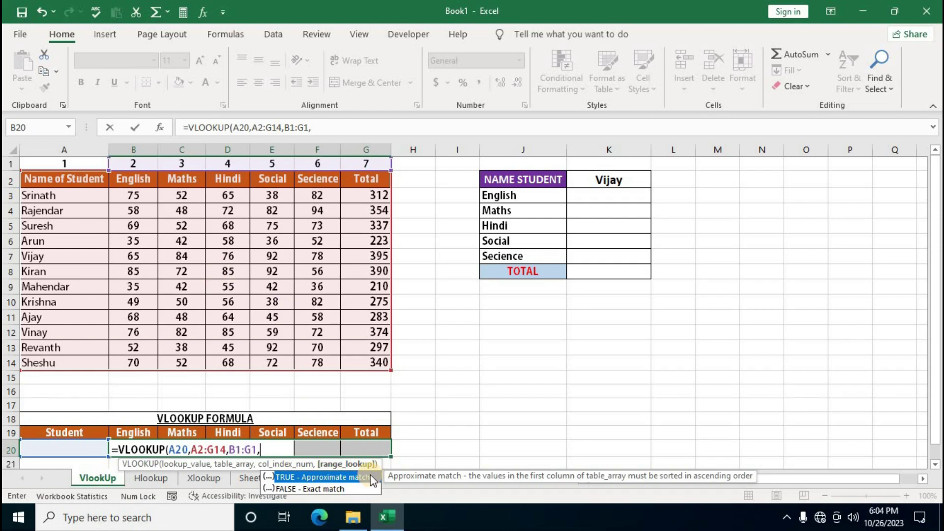
double_click(317, 488)
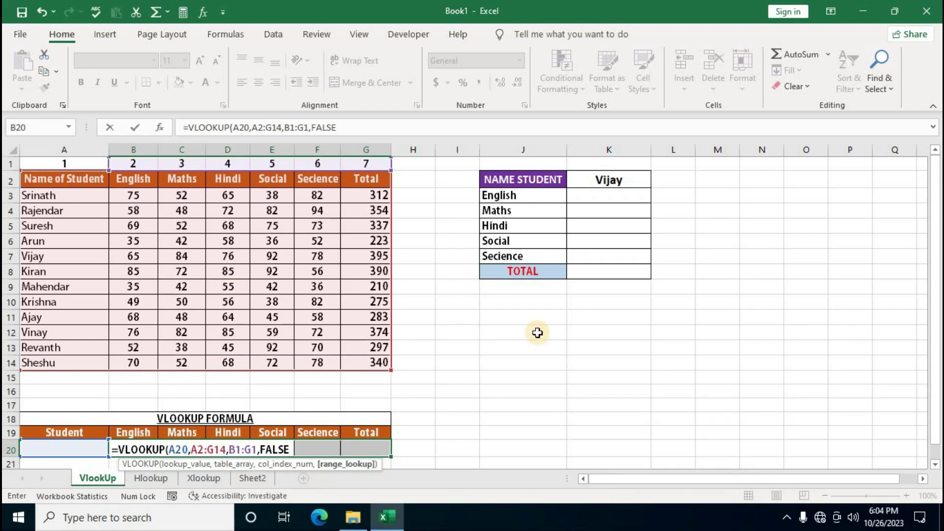
text())
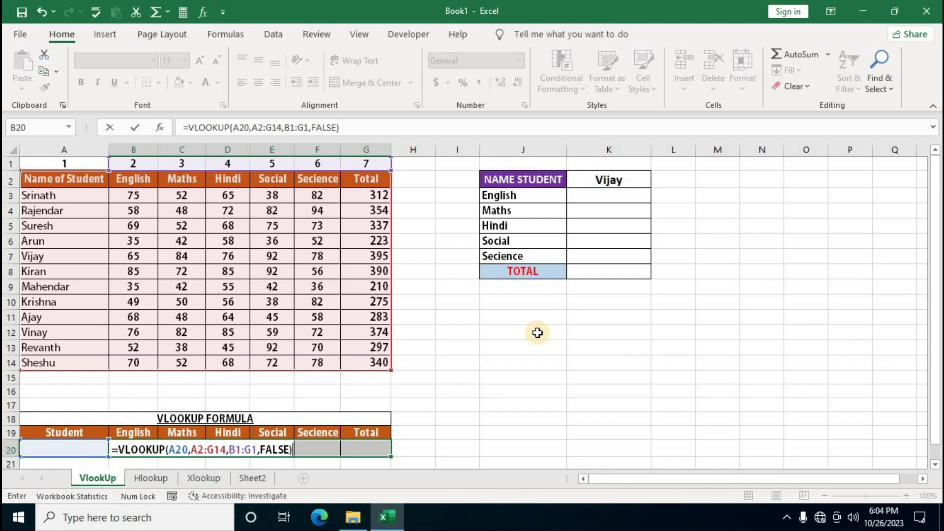
Commit the formula as an array across B20:G20 and enter a student name in A20.
key(ctrl+shift+Return)
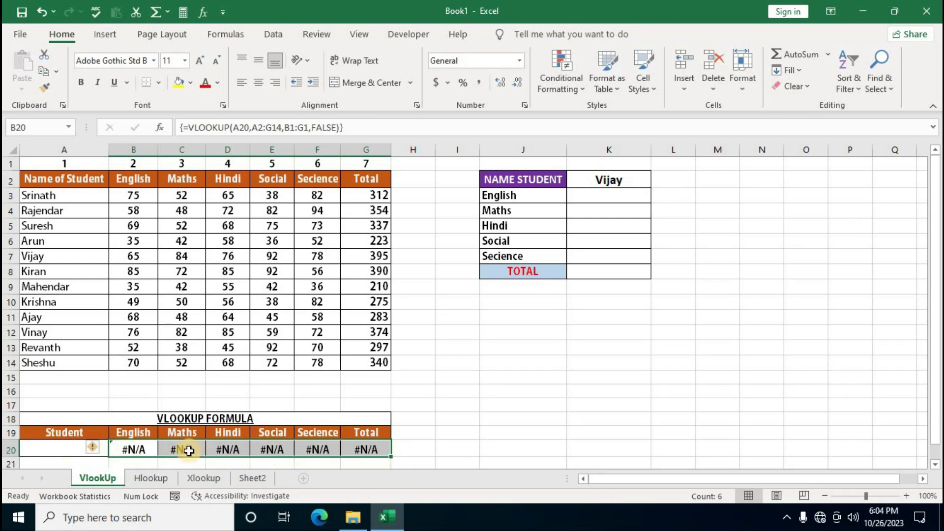
click(56, 449)
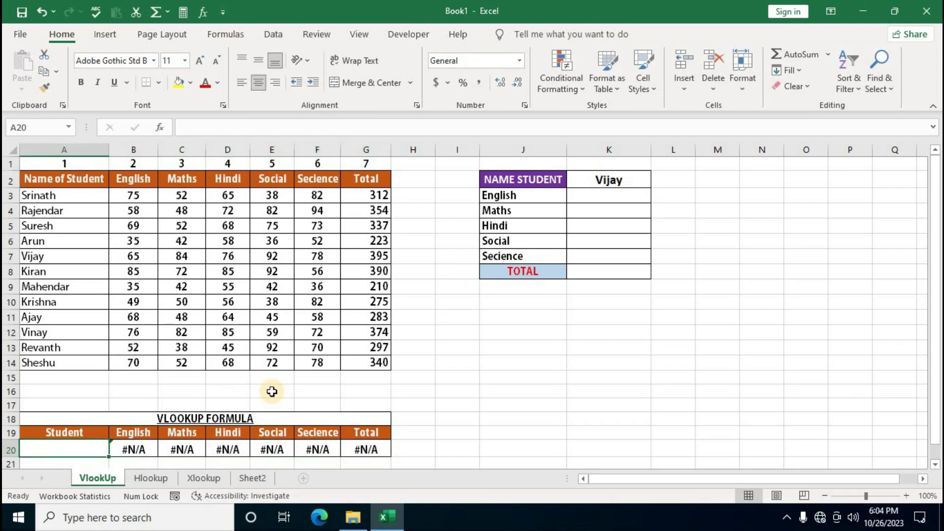
text(Arun)
key(Return)
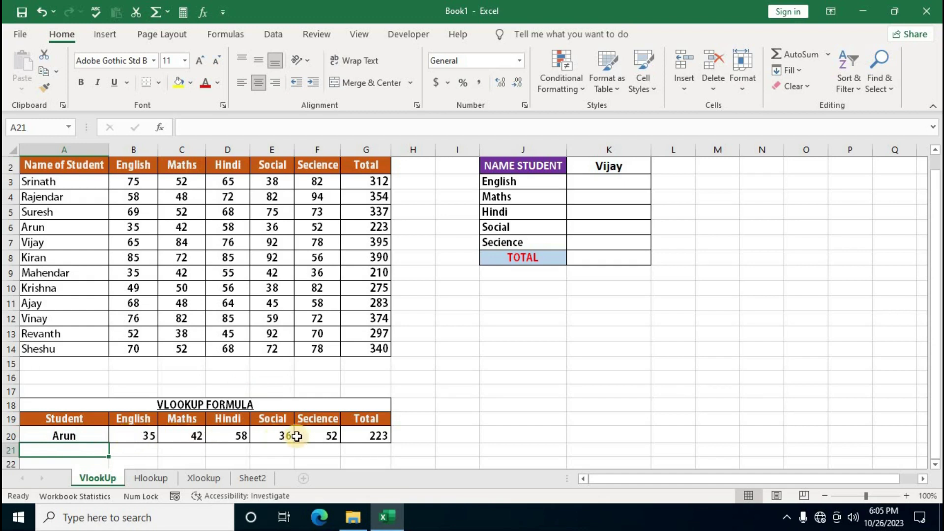
Replace the student name in A20 so row 20 shows 68, 48, 64, 45, 58 and total 283.
click(63, 432)
key(Delete)
text(Ajay)
key(Return)
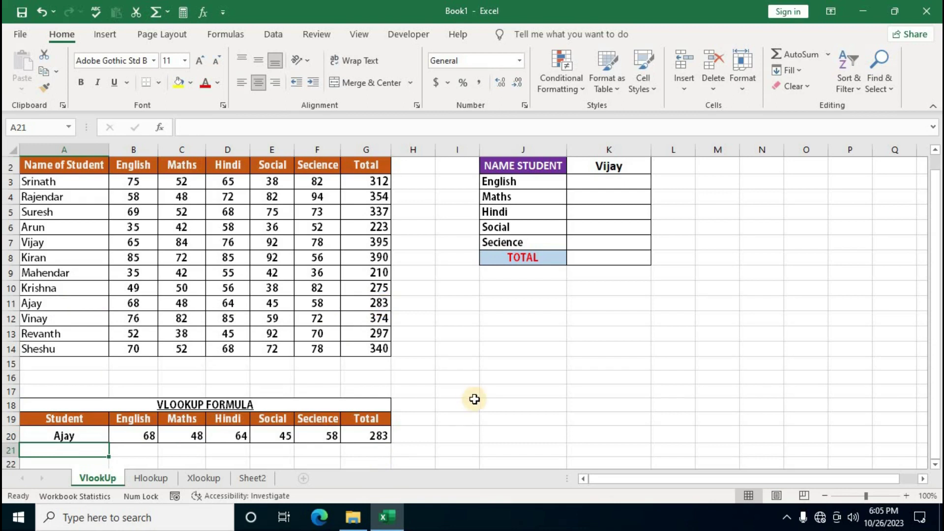
scroll(580, 295, up, 1)
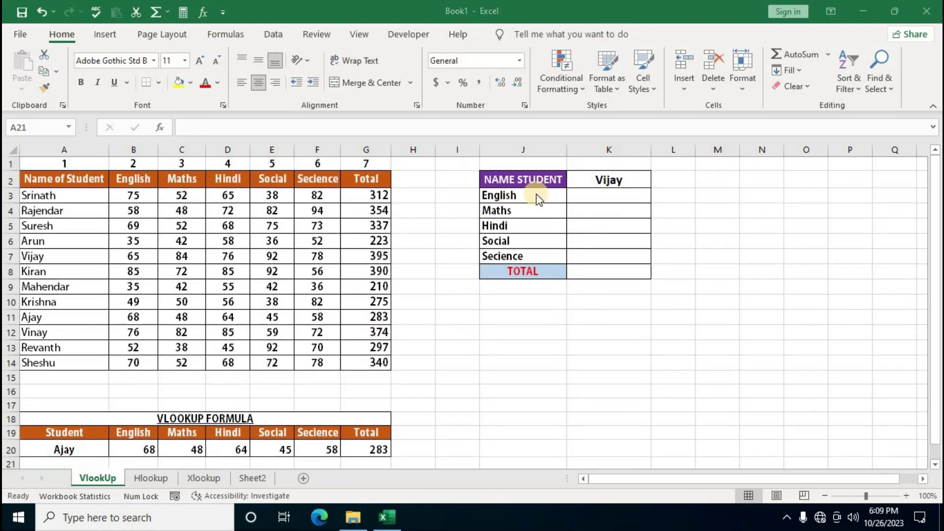
Start a VLOOKUP in K3 using the locked lookup value $K$2.
click(599, 196)
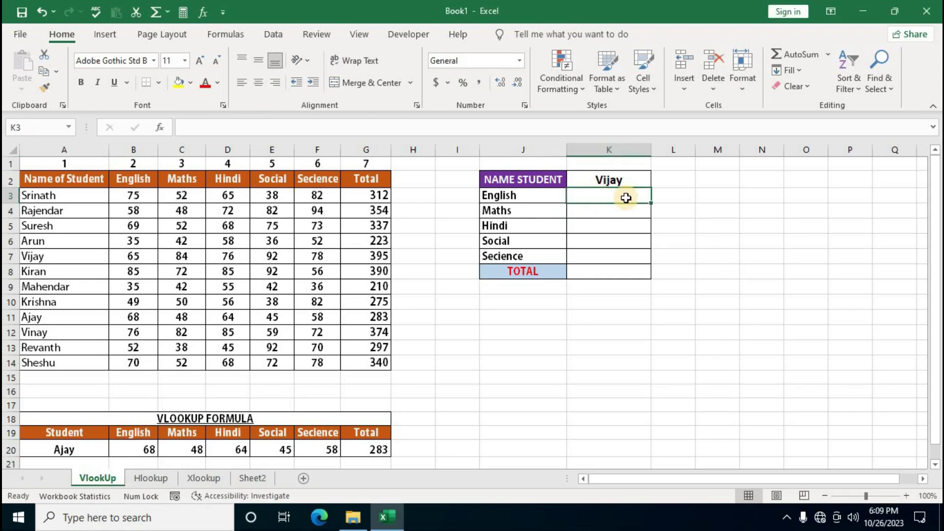
text(=)
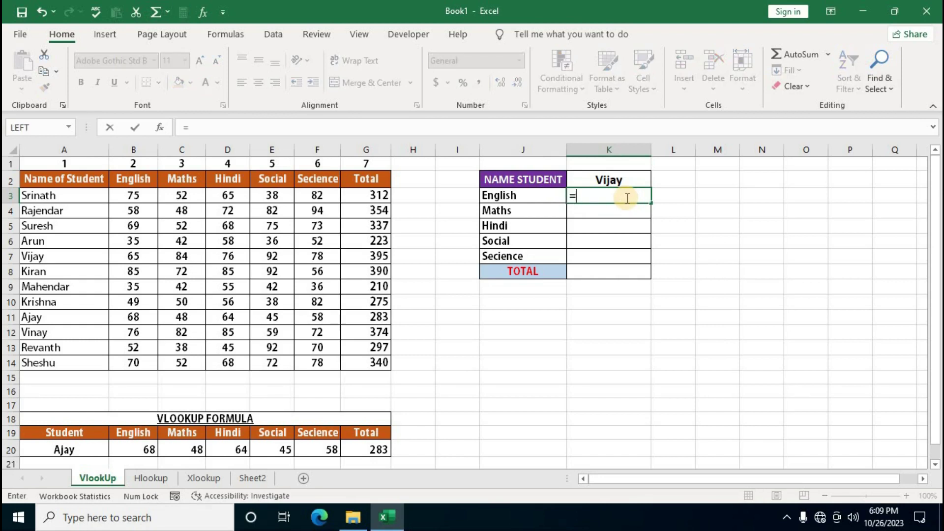
text(v)
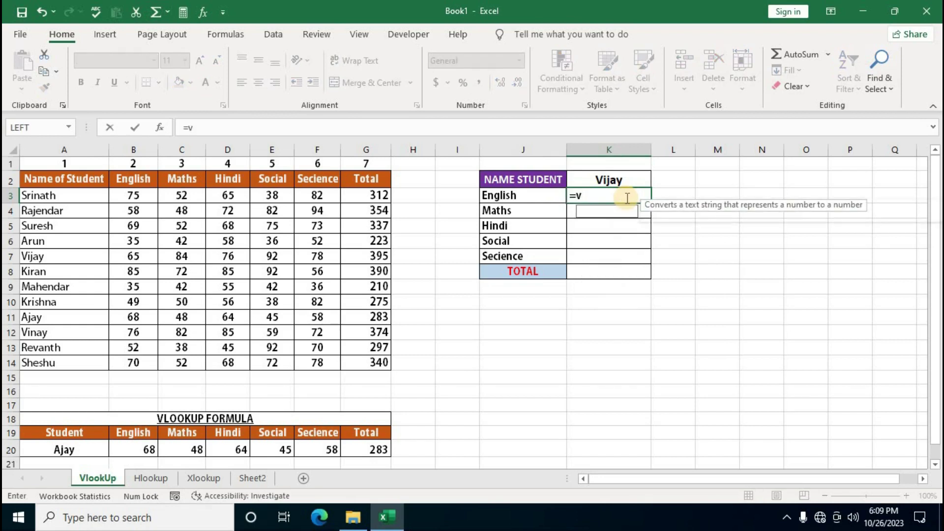
text(lookup)
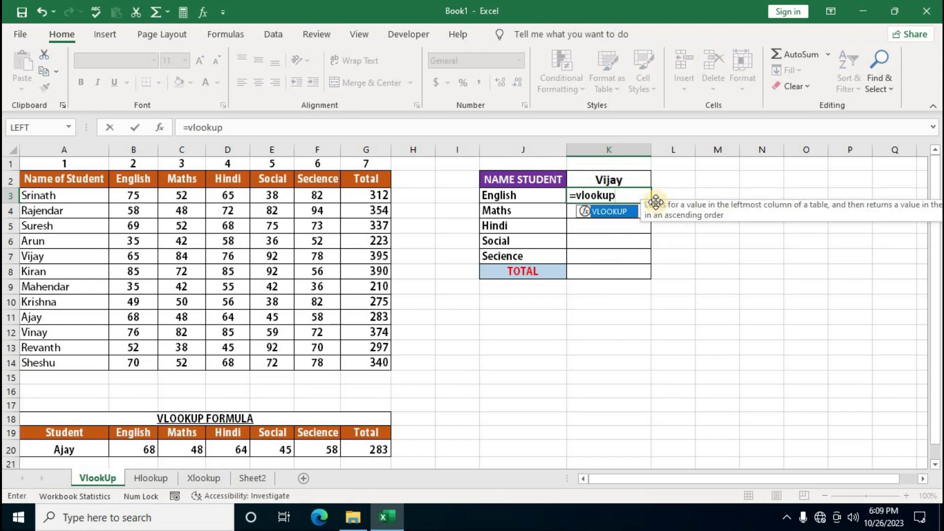
text(()
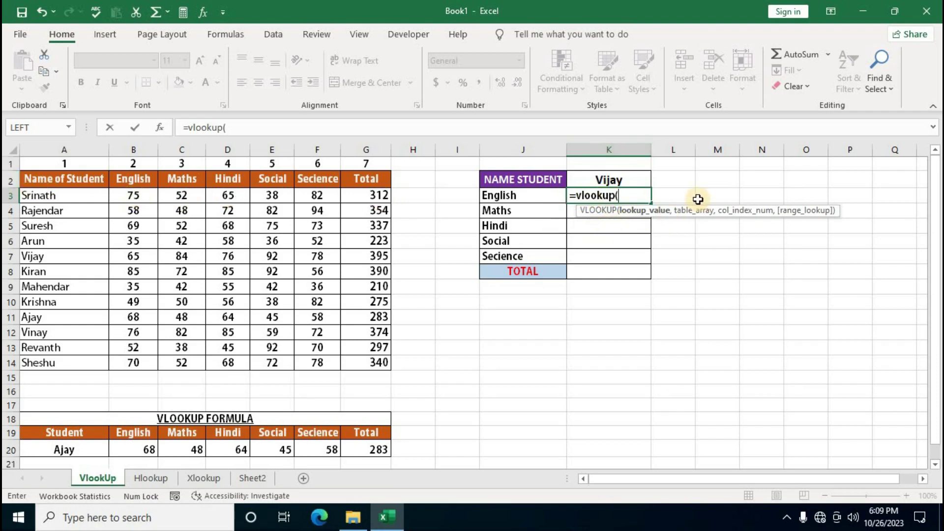
text(k)
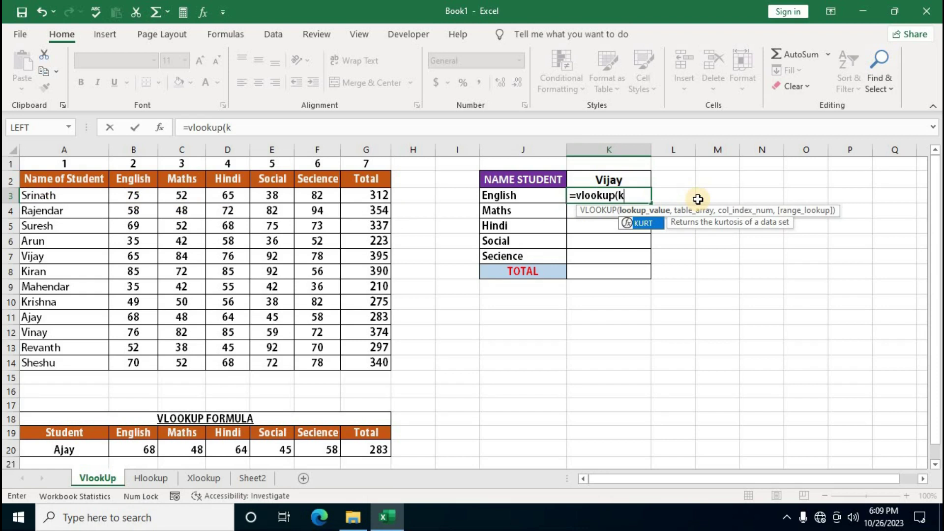
text(2)
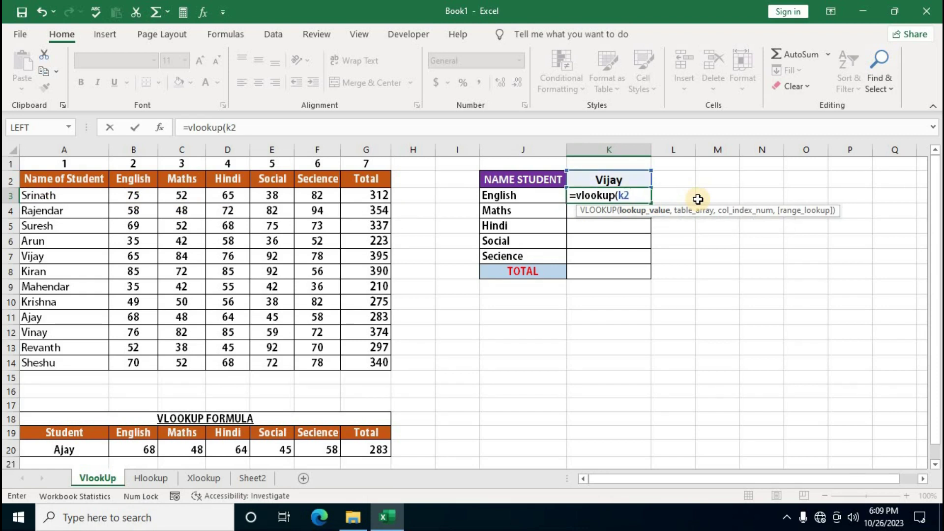
key(F4)
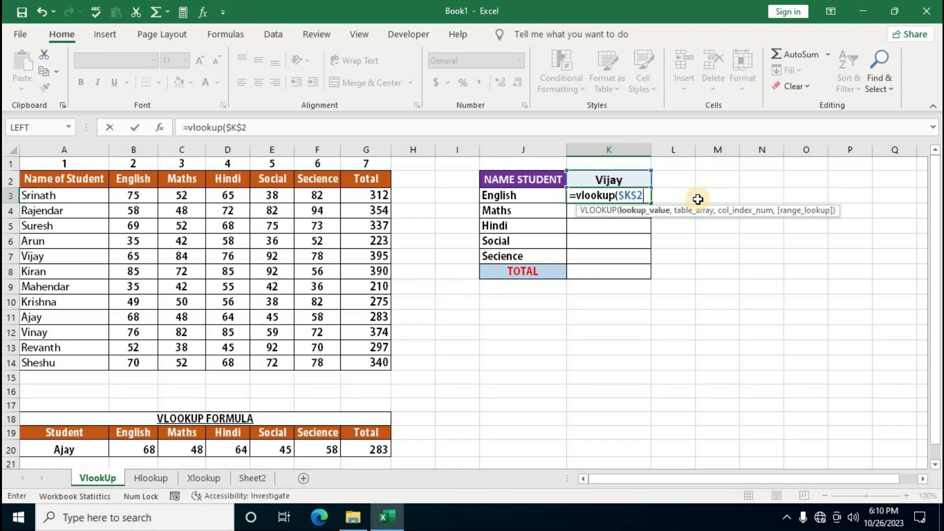
text(,)
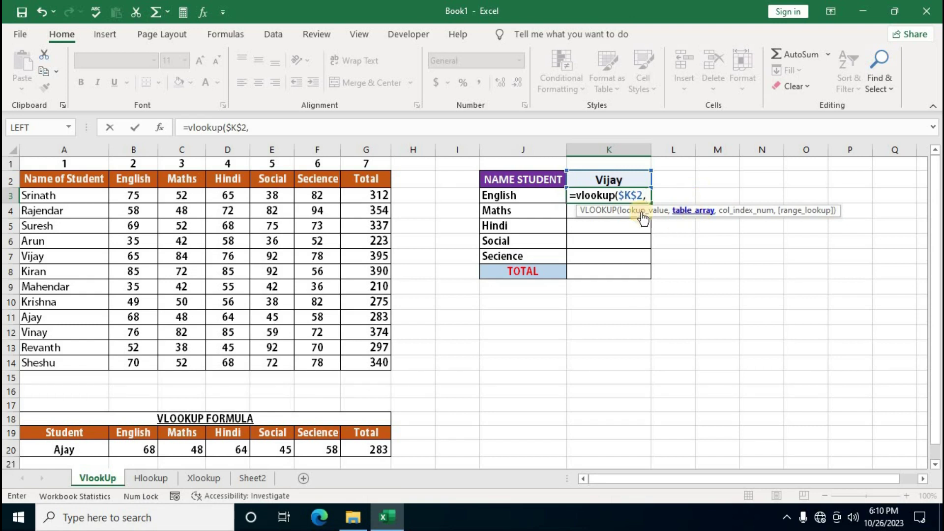
Complete it with table A$2:G$14, column 2 and FALSE, returning English mark 65.
click(49, 178)
mouse_move(60, 224)
mouse_down()
mouse_move(300, 373)
mouse_move(379, 365)
mouse_up()
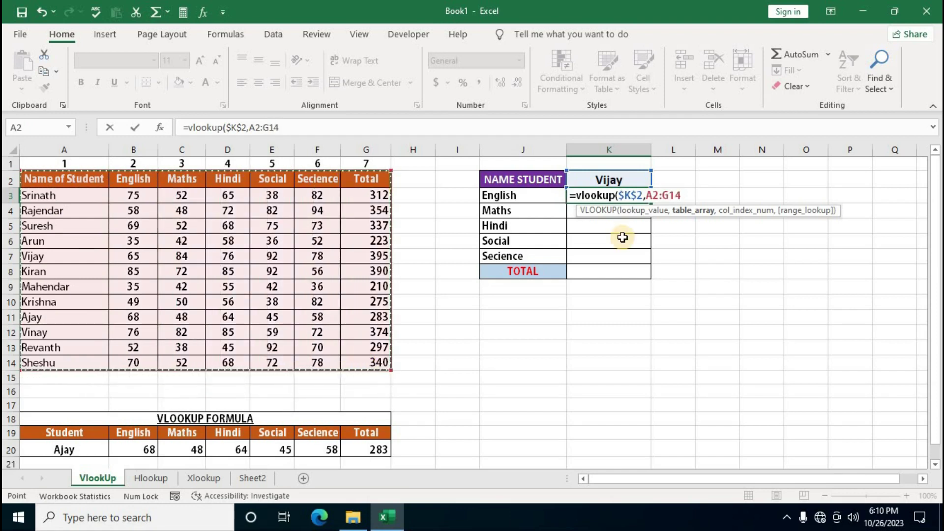
key(F4)
key(F4)
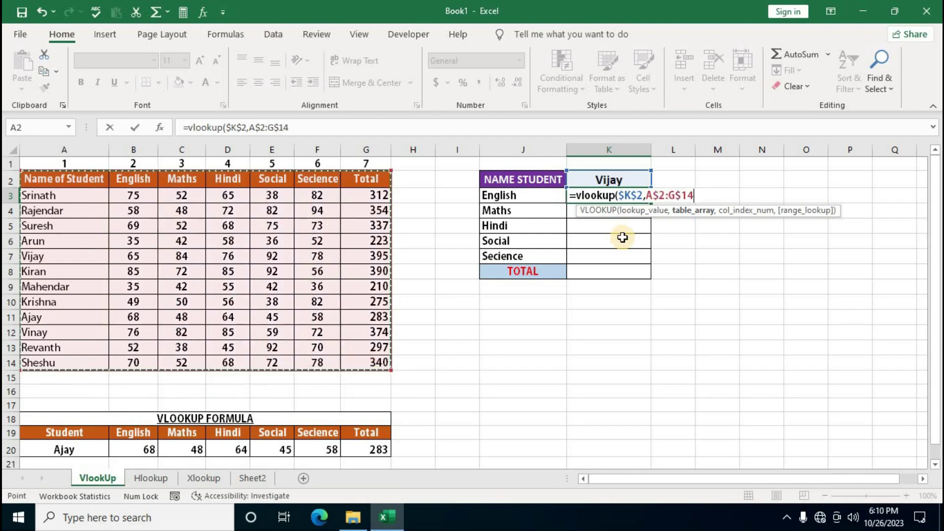
text(,)
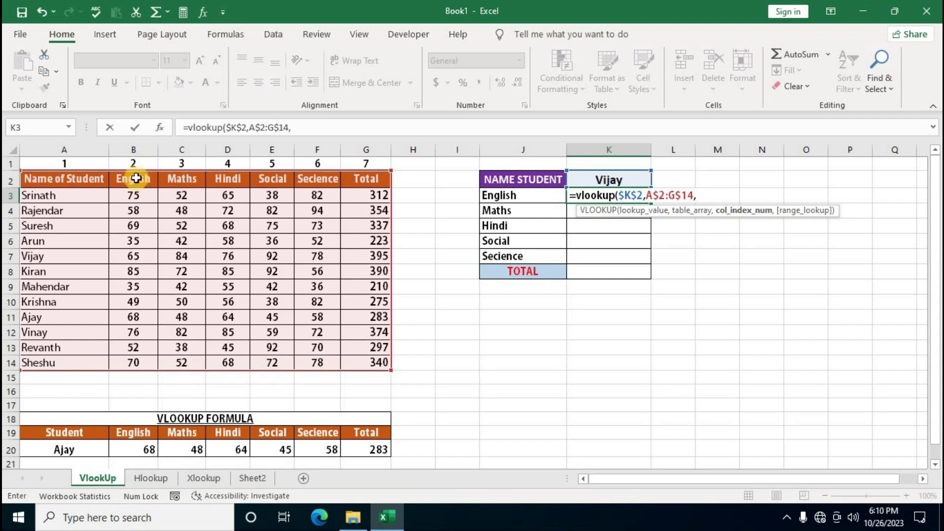
text(2)
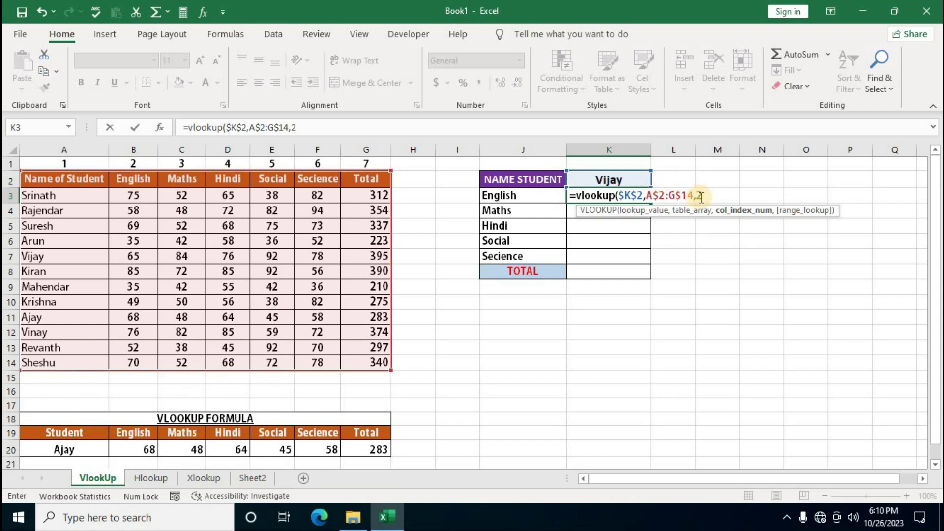
text(,)
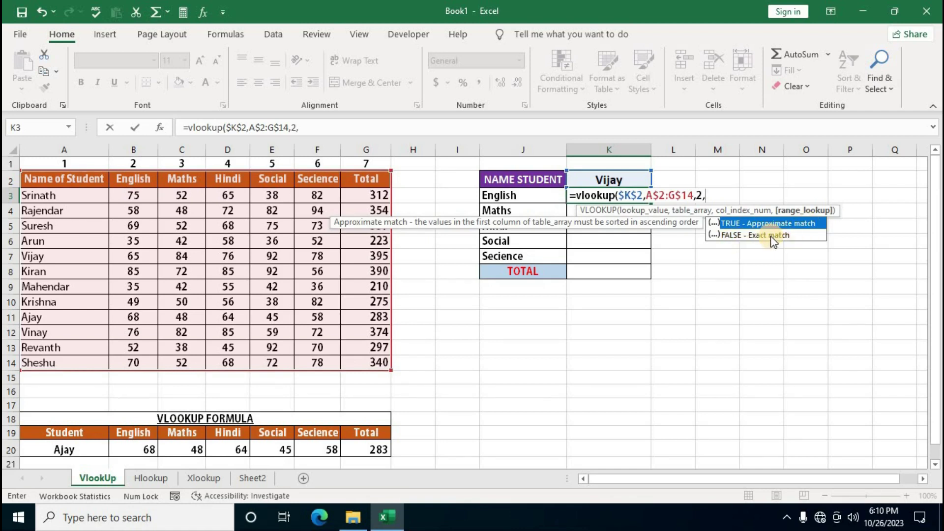
double_click(718, 235)
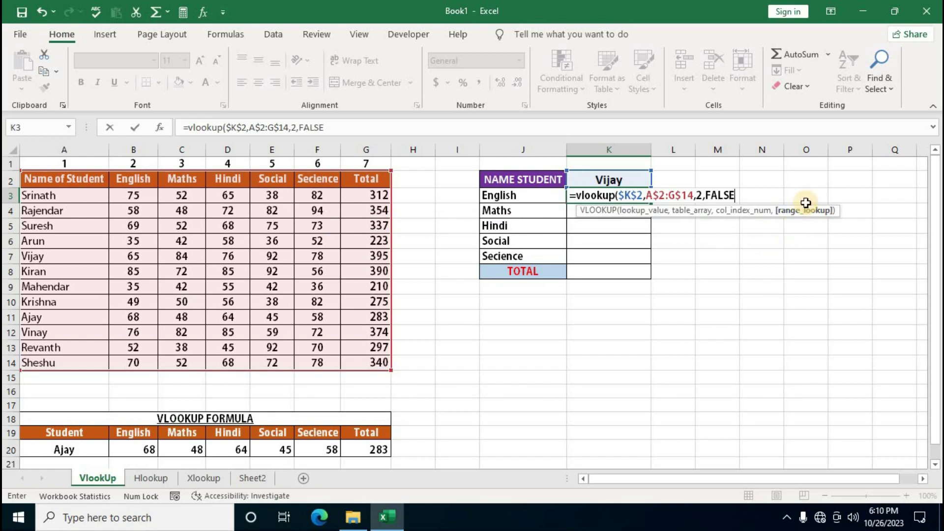
text())
key(Return)
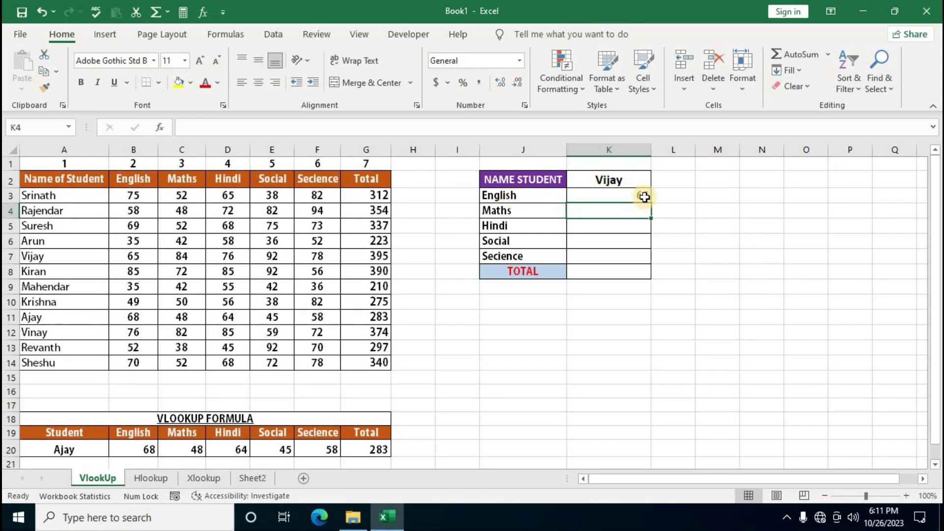
Copy the K3 VLOOKUP formula down through K8.
click(136, 255)
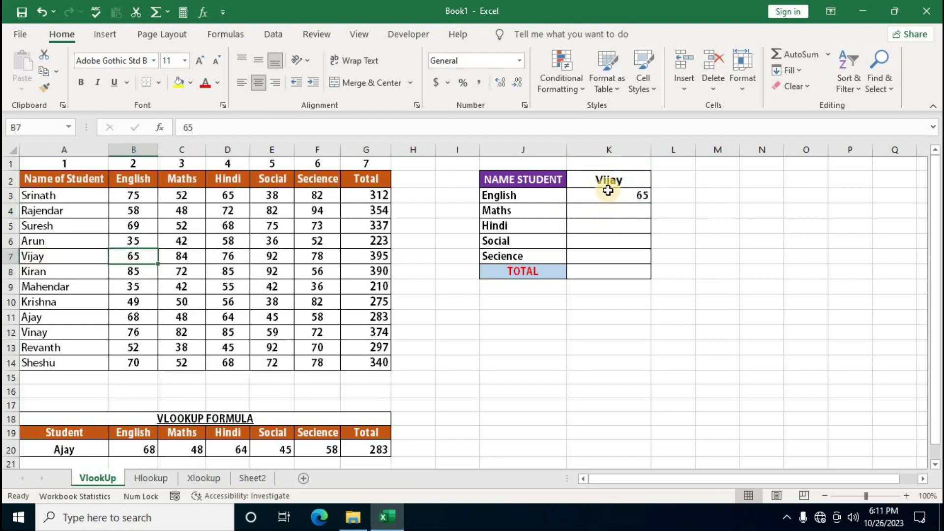
click(632, 196)
drag(650, 203, 653, 272)
Change the column index to 3, 4 and 5 in K4, K5 and K6 (Maths 84, Hindi 76, Social 92).
click(633, 212)
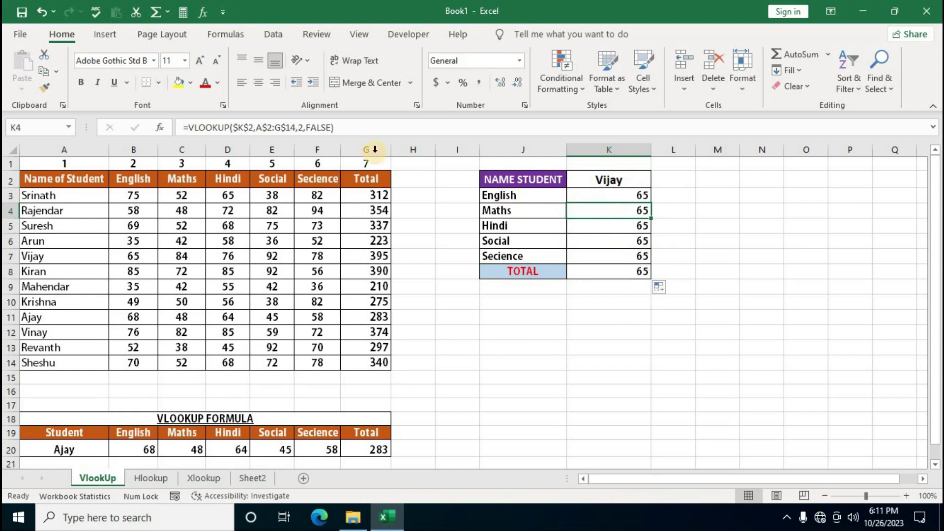
click(302, 127)
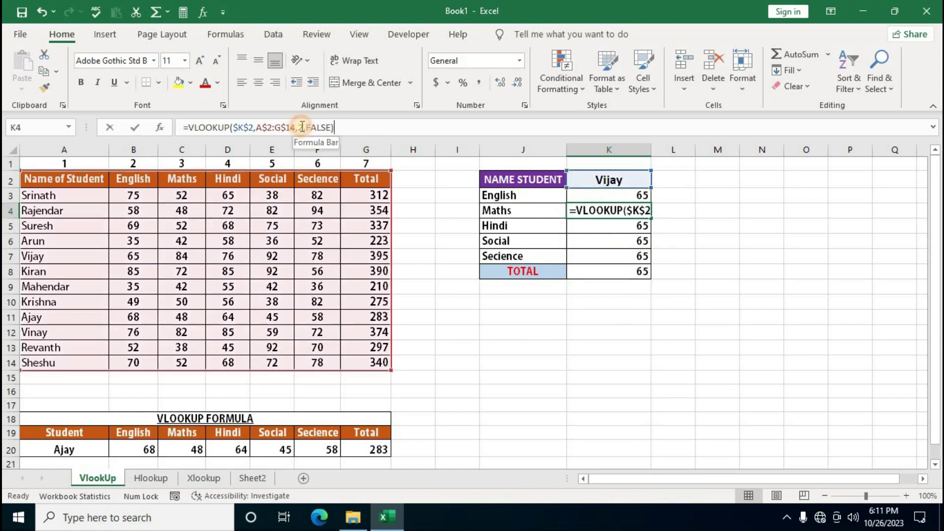
key(Delete)
text(3)
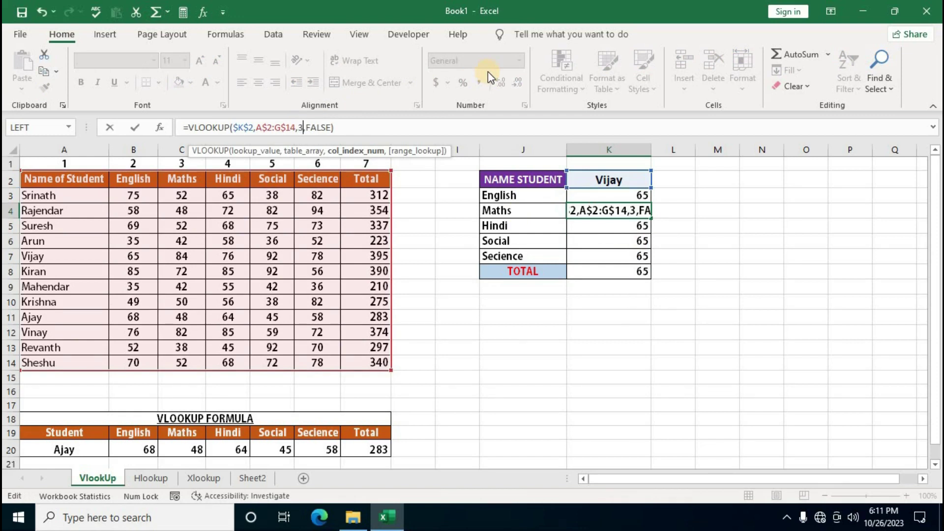
key(Return)
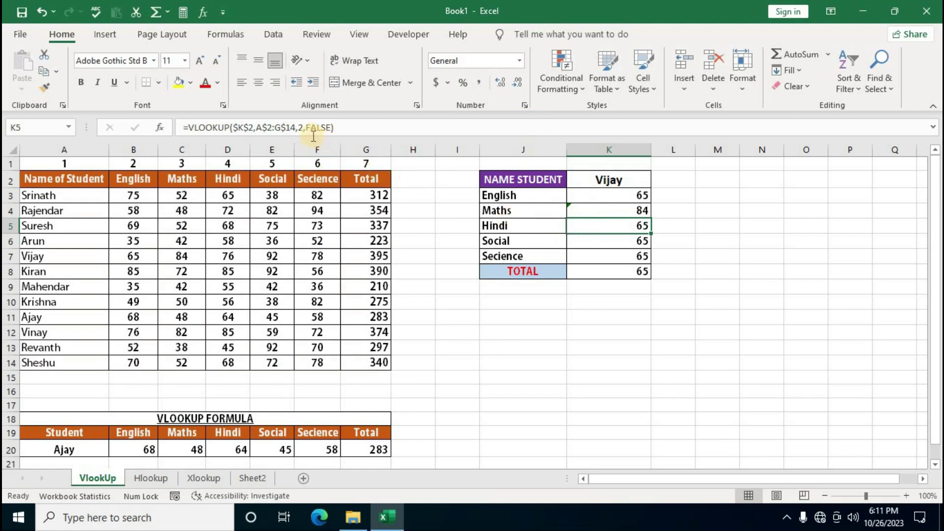
click(301, 127)
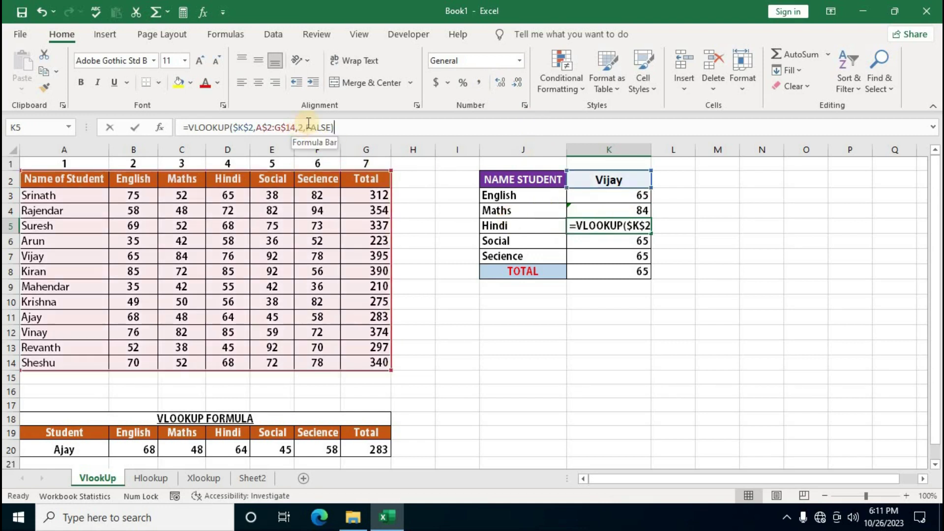
key(BackSpace)
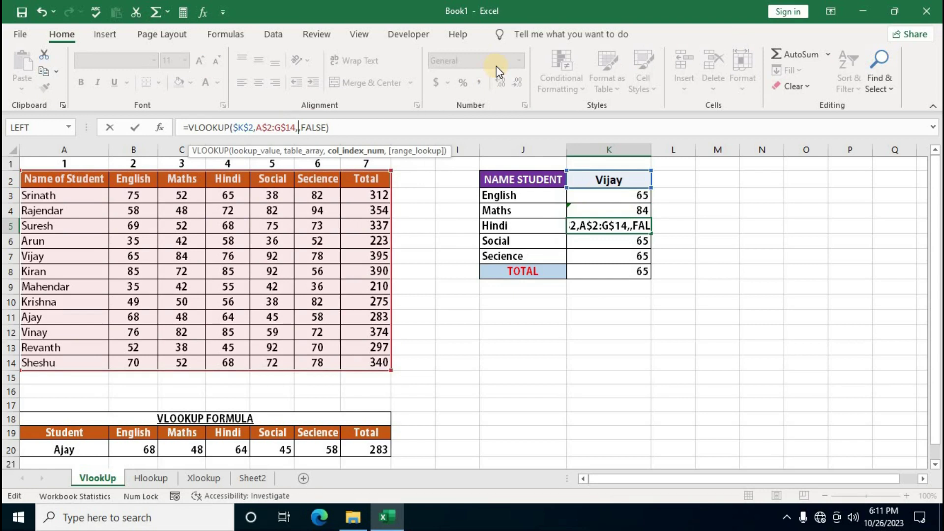
text(4)
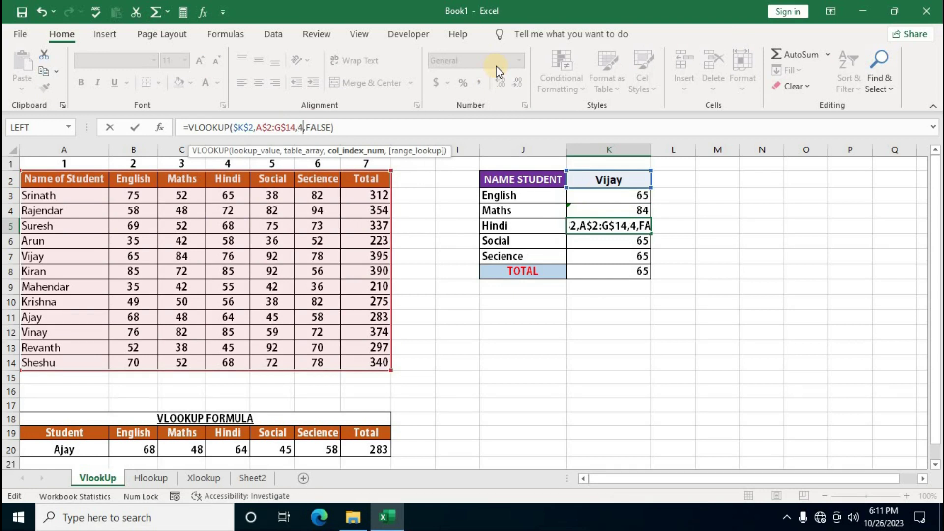
key(Return)
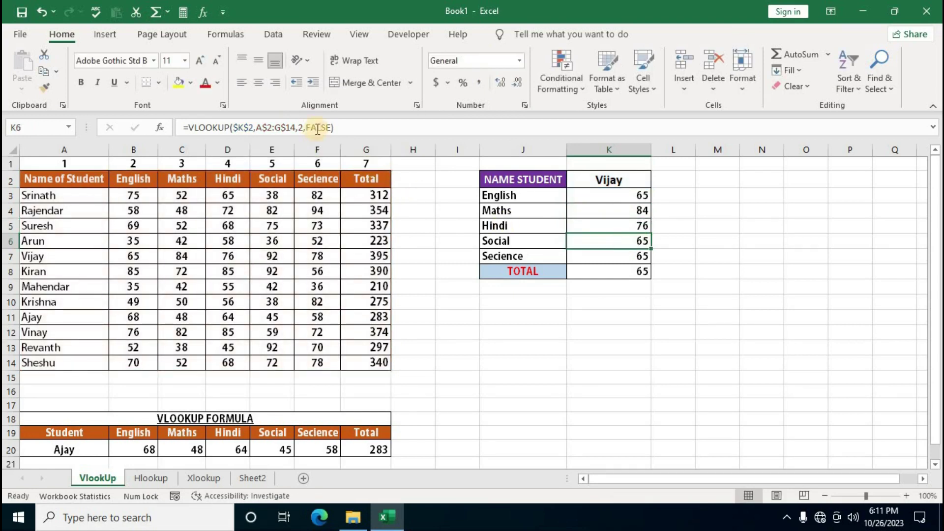
click(317, 127)
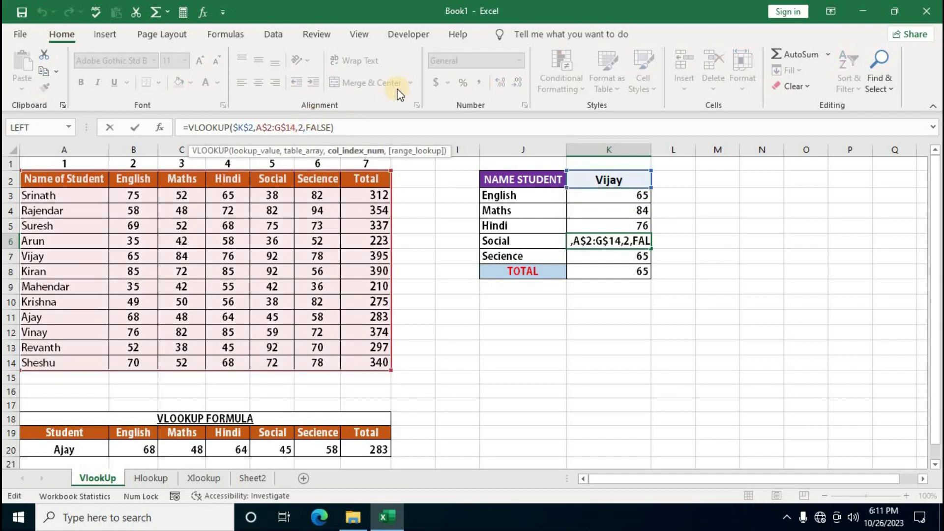
key(BackSpace)
text(5)
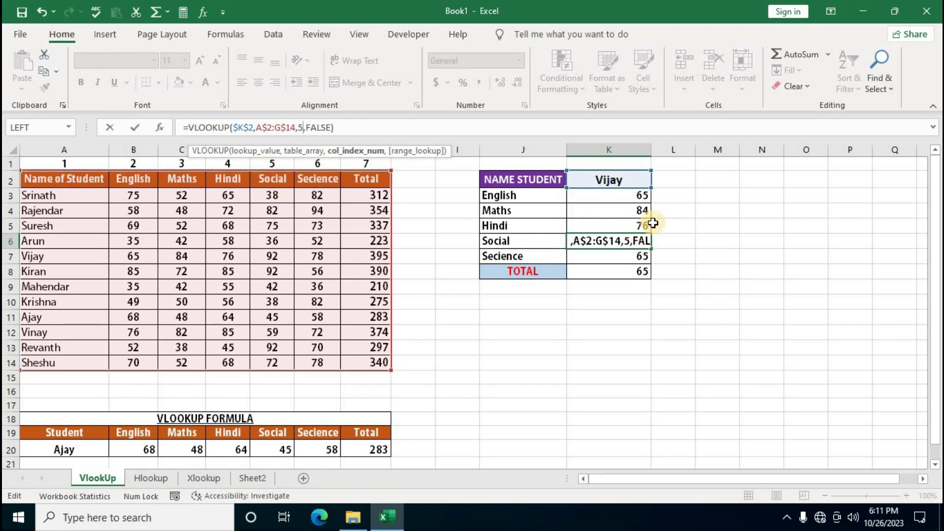
key(Return)
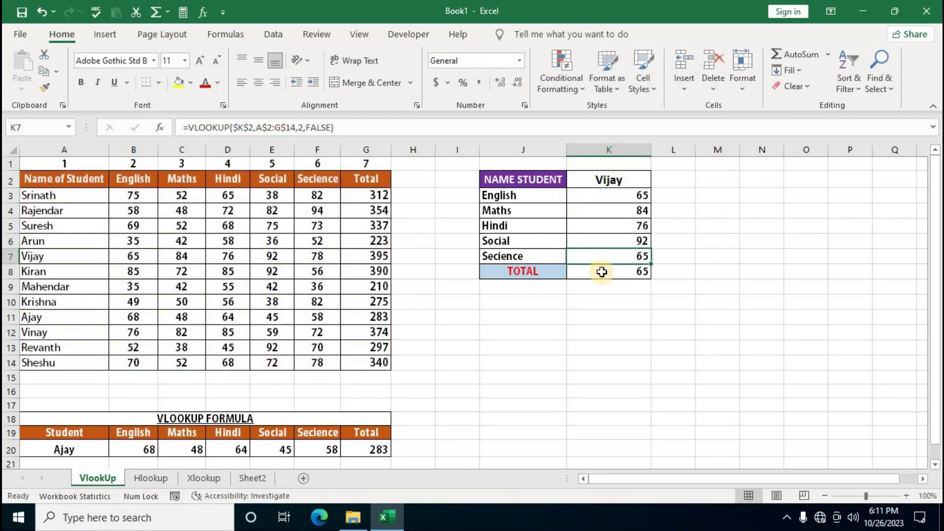
Set K7 and K8 column indexes to 6 and 7 (Science 78, total 395), then clear K2.
click(303, 127)
key(BackSpace)
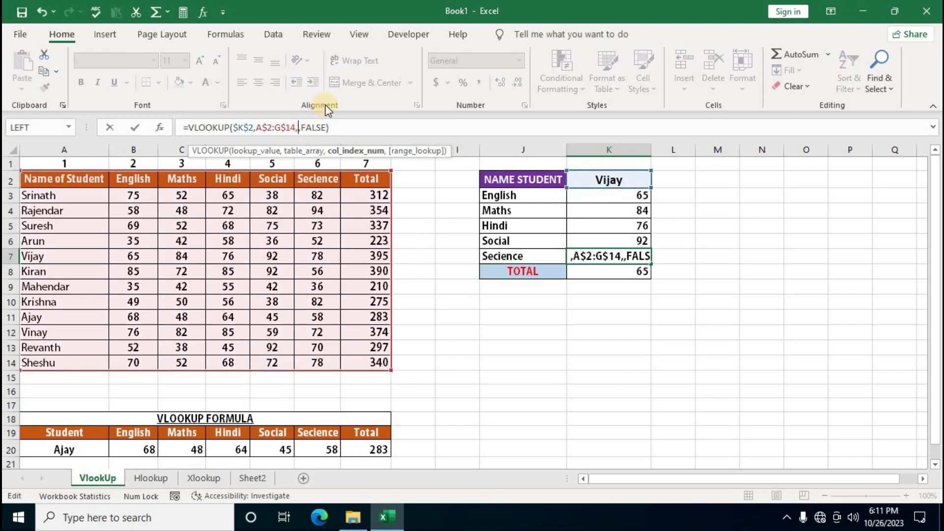
text(6)
key(Return)
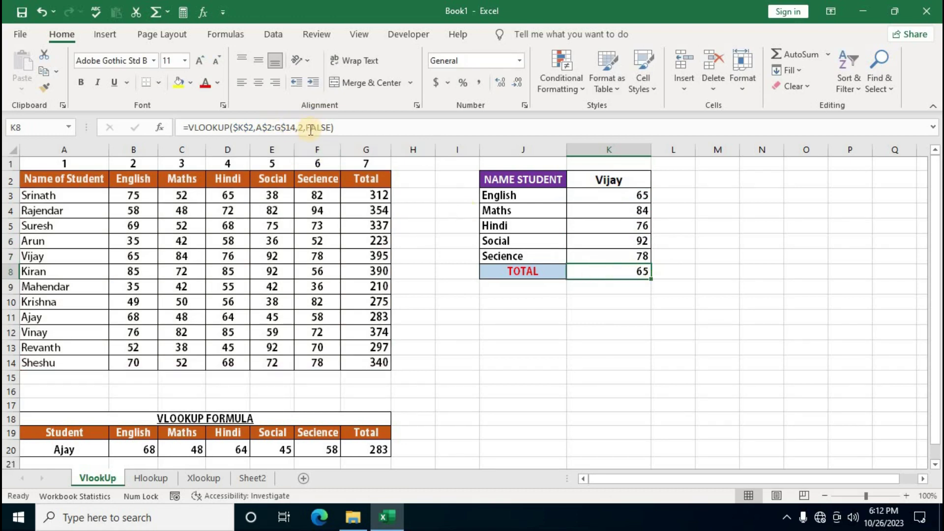
click(301, 127)
key(BackSpace)
text(7)
key(Return)
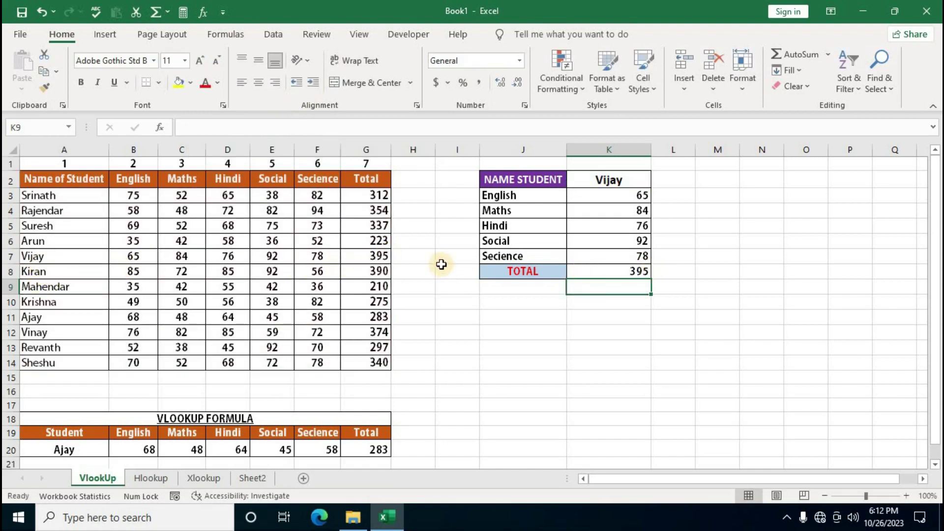
click(609, 179)
key(Delete)
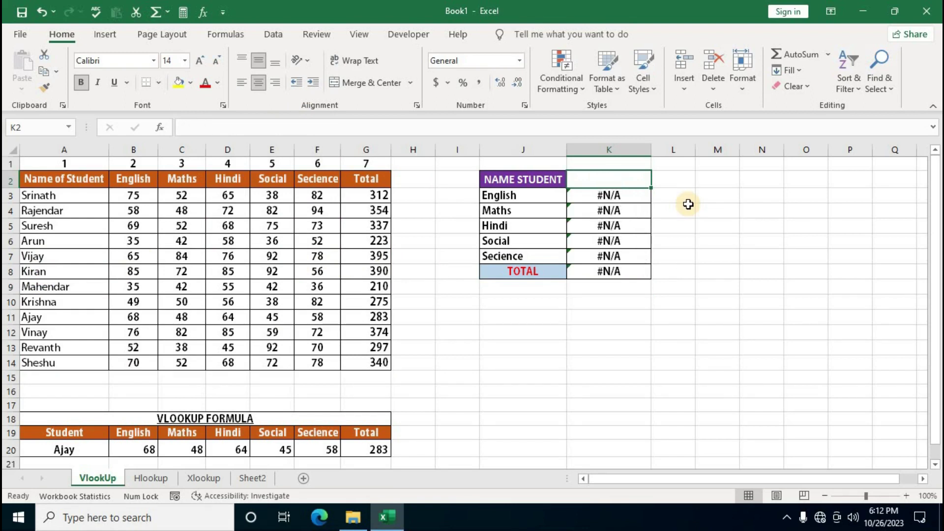
Enter a new student name in K2 so K3:K8 show 70, 52, 68, 72, 78 and total 340.
text(R)
text(evanth)
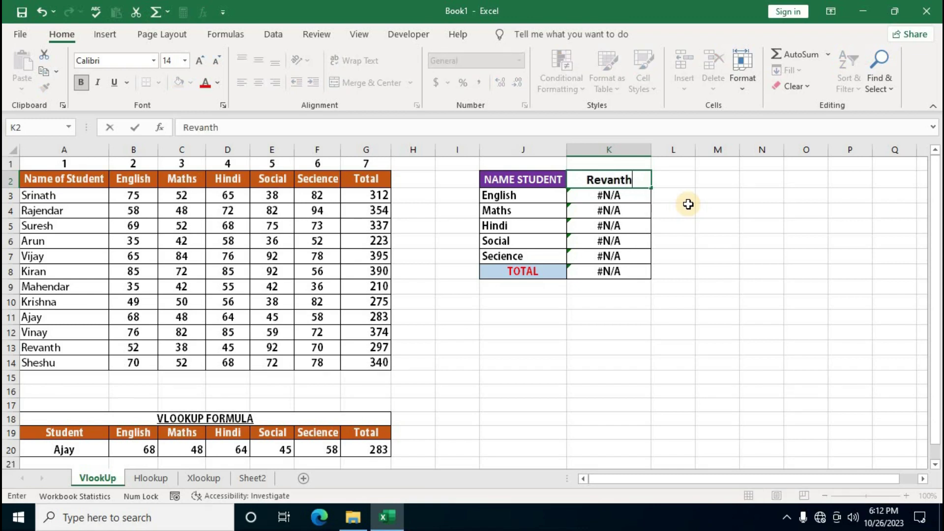
key(Return)
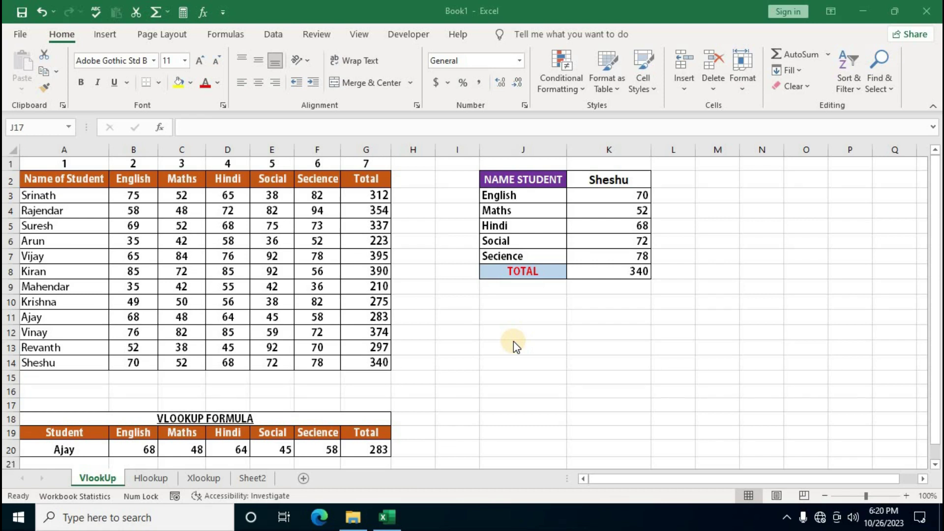
click(66, 149)
click(66, 149)
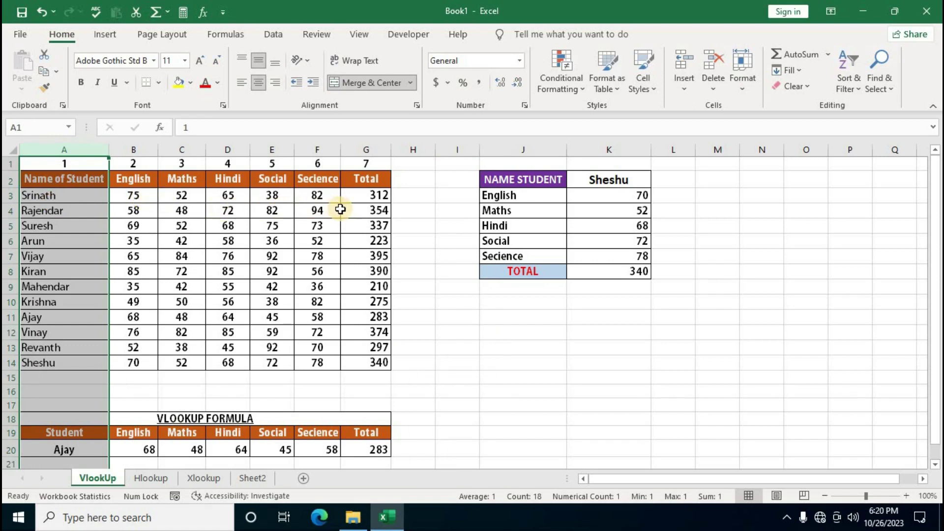
click(360, 150)
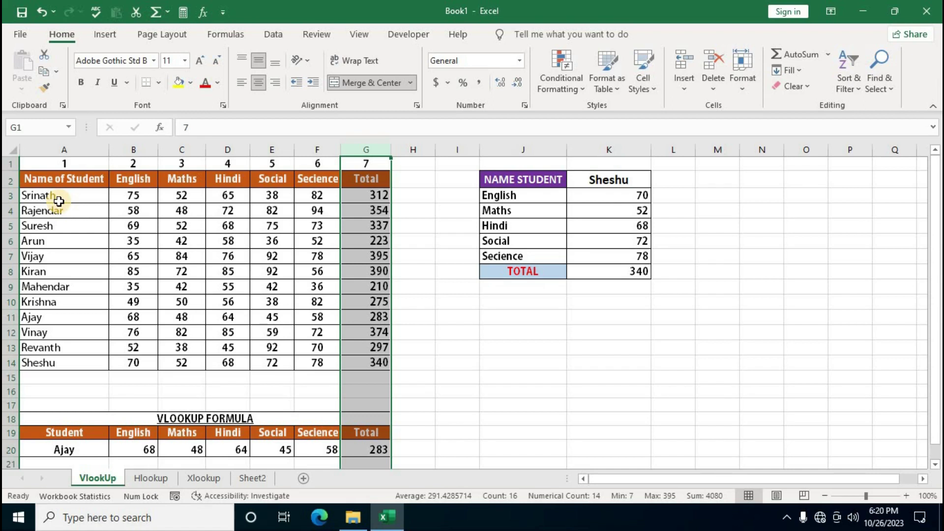
click(170, 149)
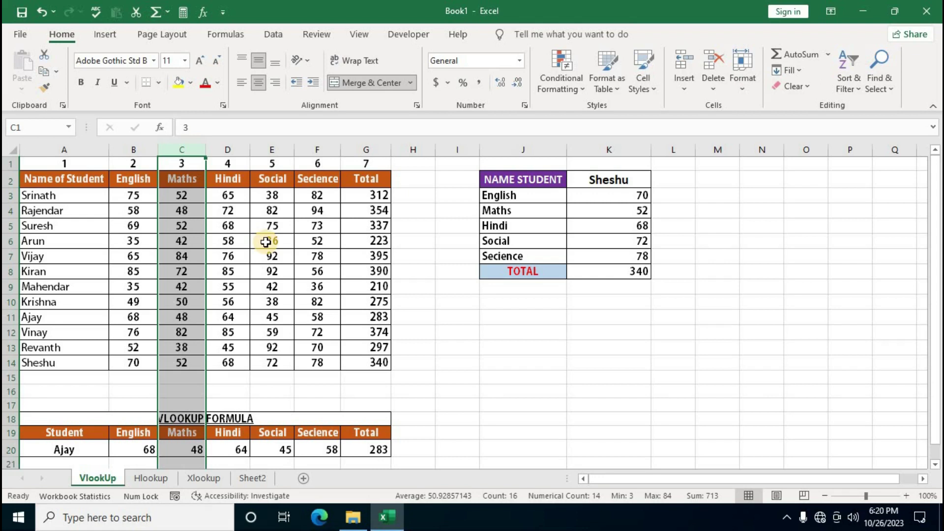
Switch to the Hlookup sheet and select the result cells B13:F13.
click(151, 480)
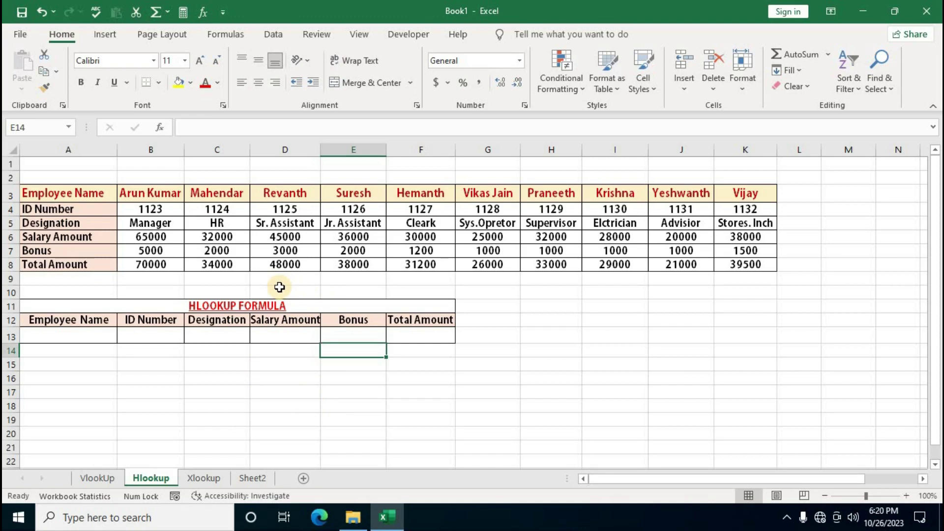
click(146, 149)
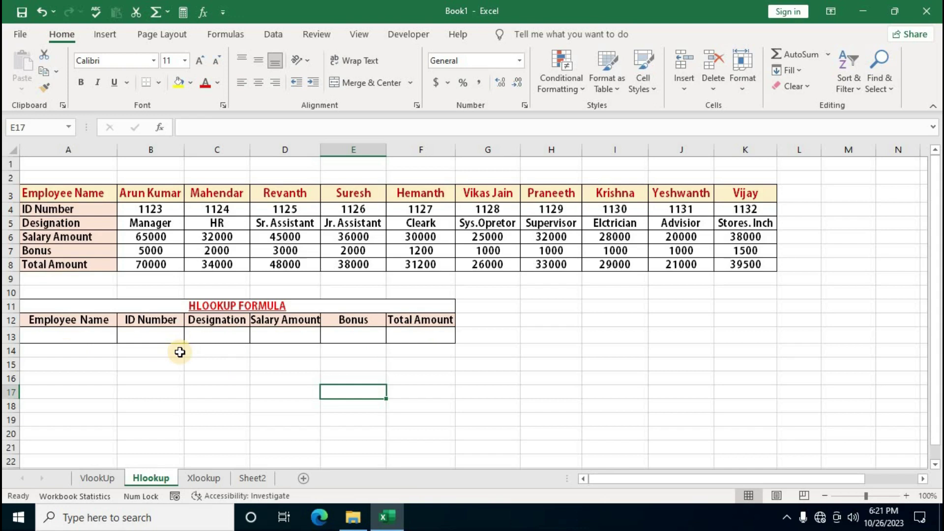
drag(163, 335, 402, 335)
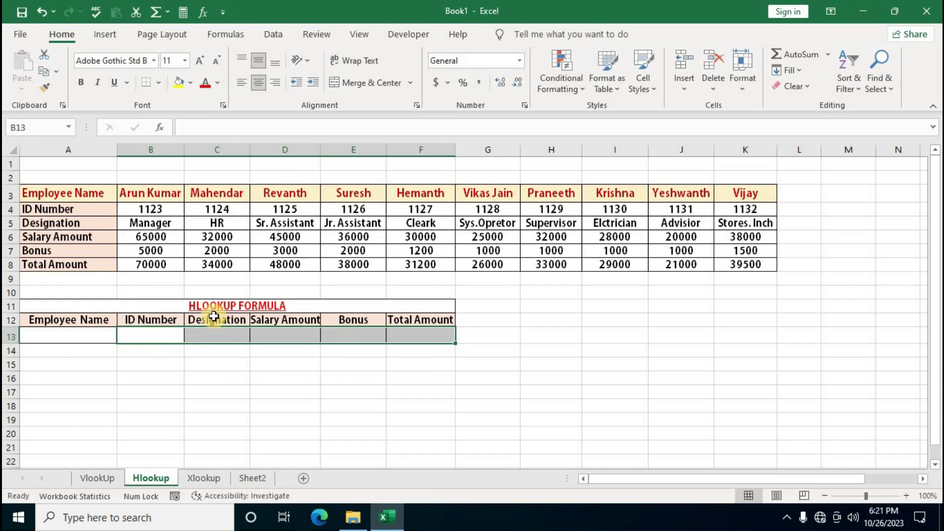
Start an HLOOKUP in B13 with lookup value A13 and table A3:K8.
text(=h)
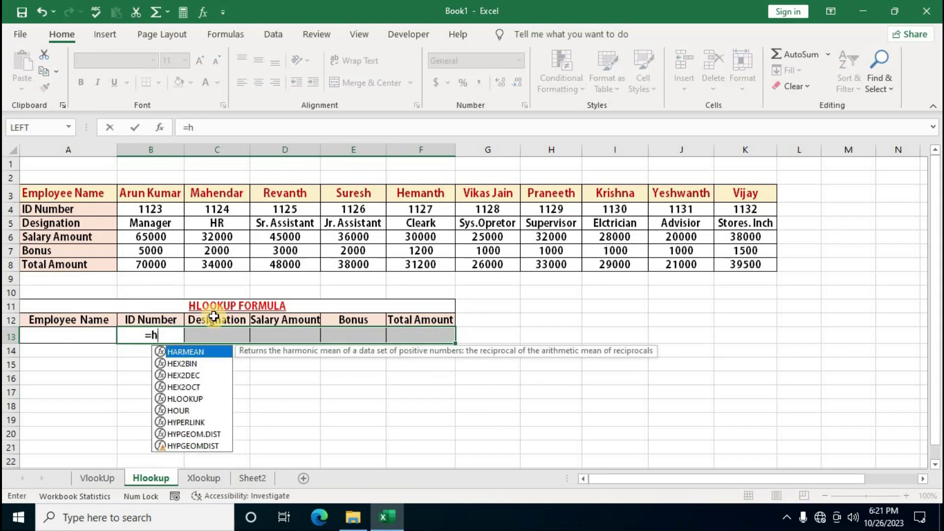
text(look)
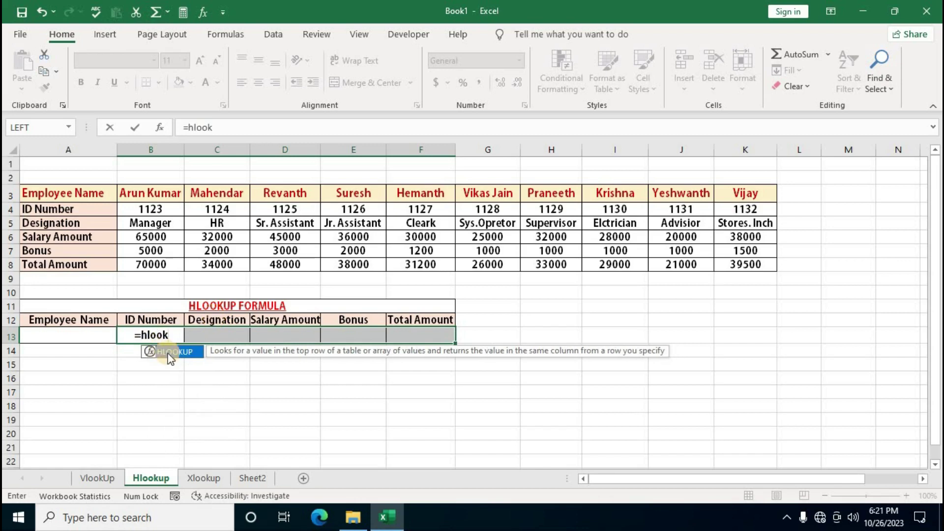
double_click(168, 352)
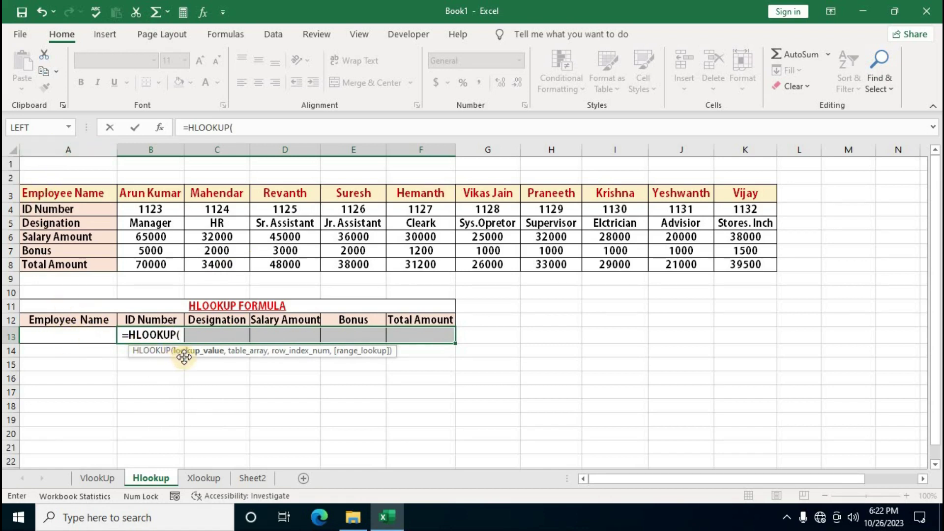
click(82, 334)
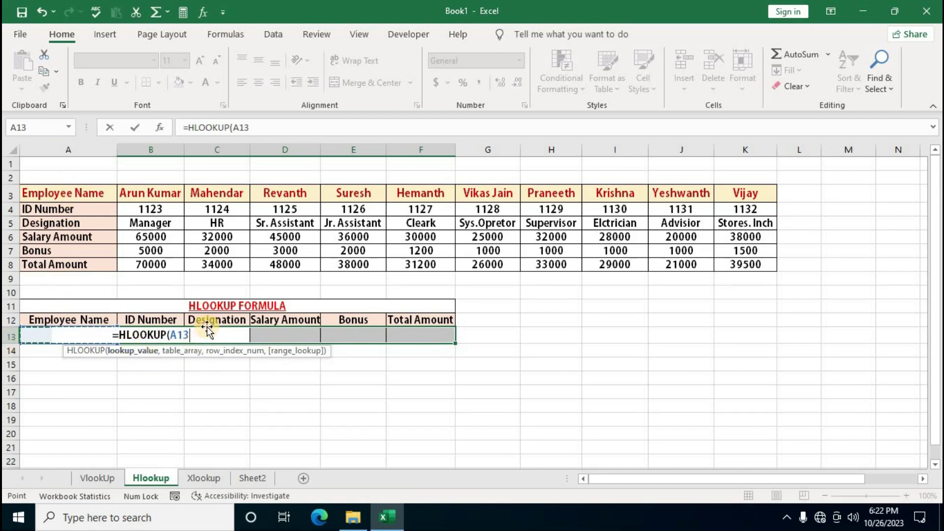
text(,)
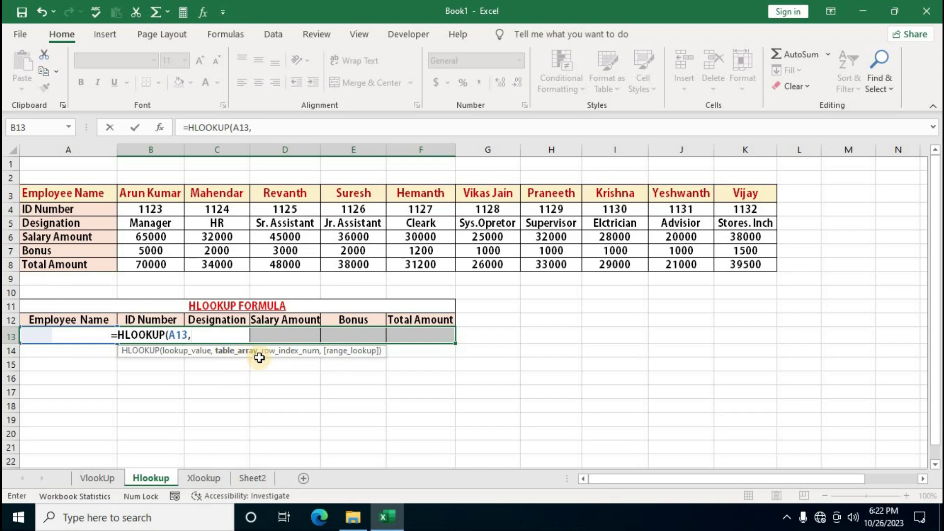
mouse_move(44, 194)
mouse_down()
mouse_move(54, 241)
mouse_move(654, 258)
mouse_up()
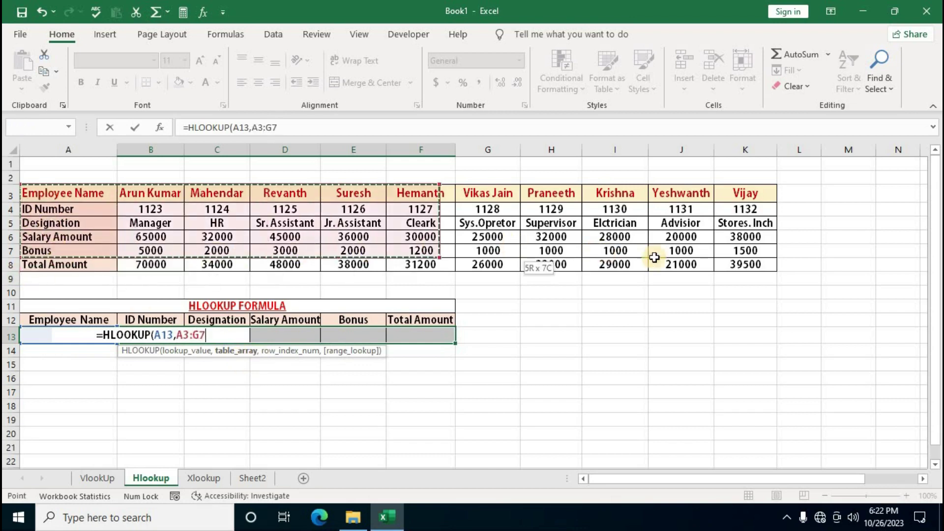
drag(654, 257, 728, 266)
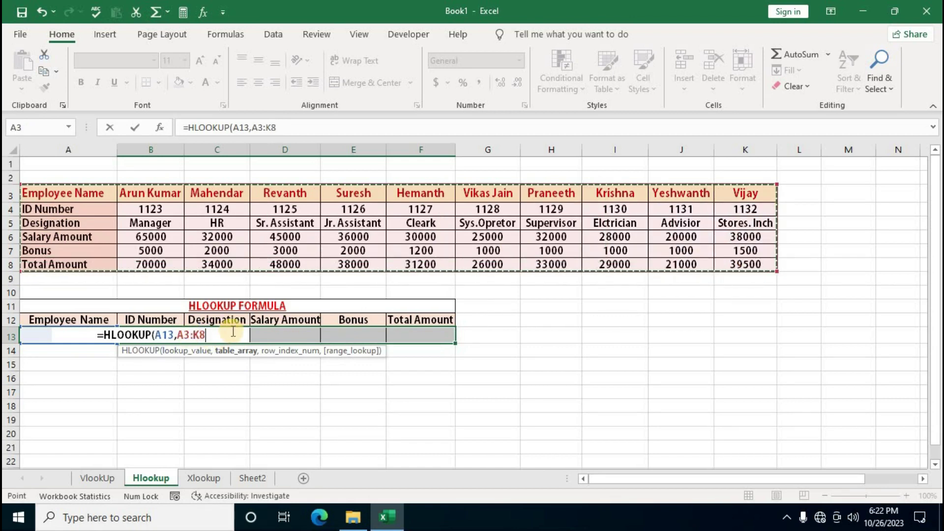
text(,)
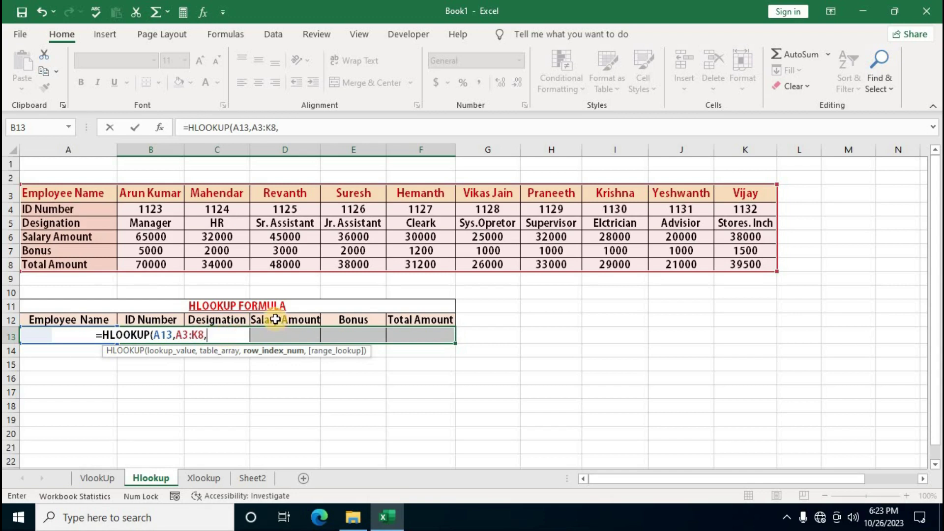
Add row indexes {2,3,4,5,6} and FALSE, then enter it as an array across B13:F13.
text({)
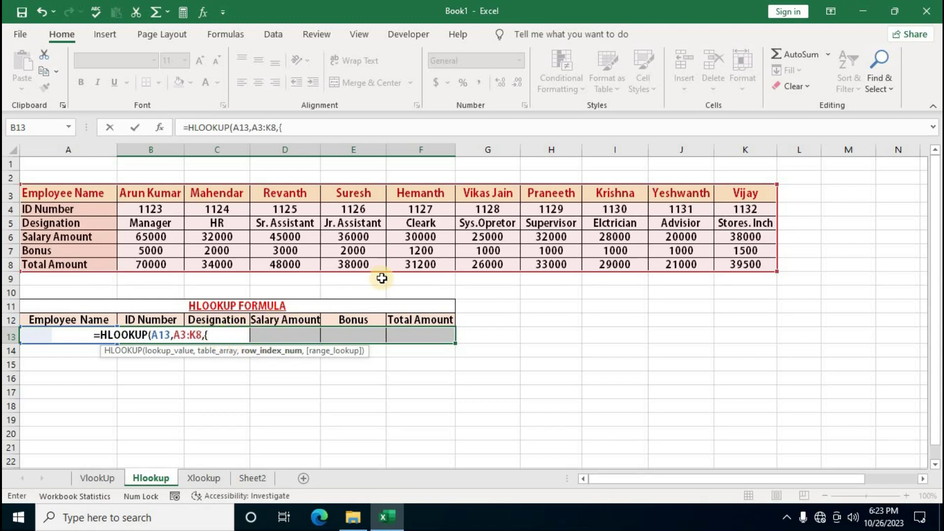
text(2,)
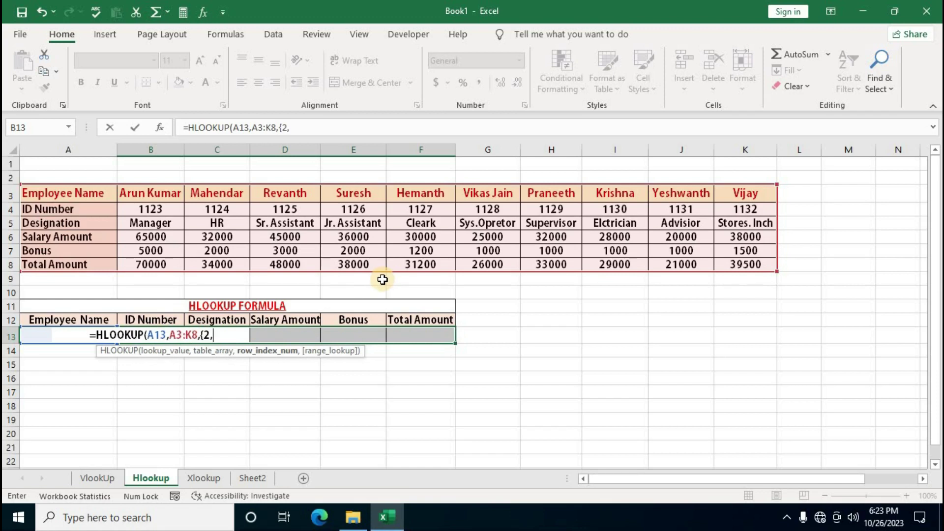
text(3,4,5)
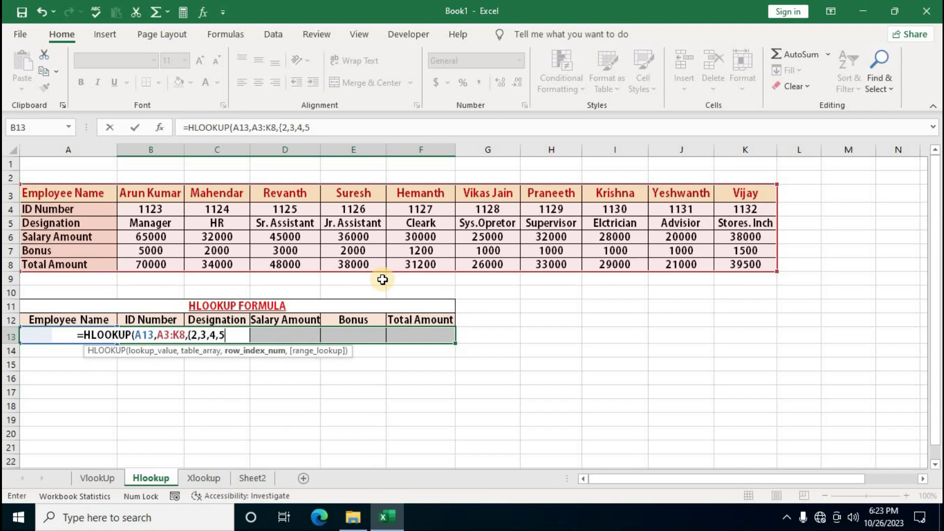
text(,6)
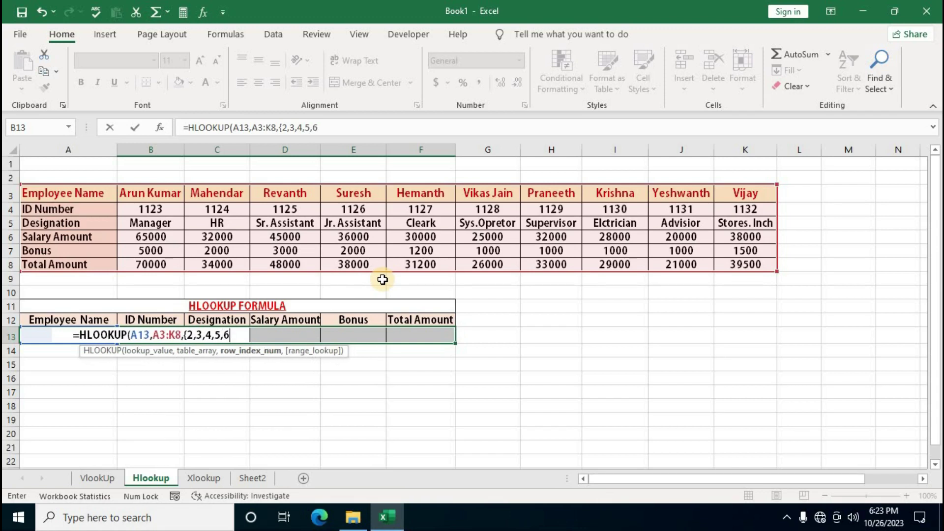
text(})
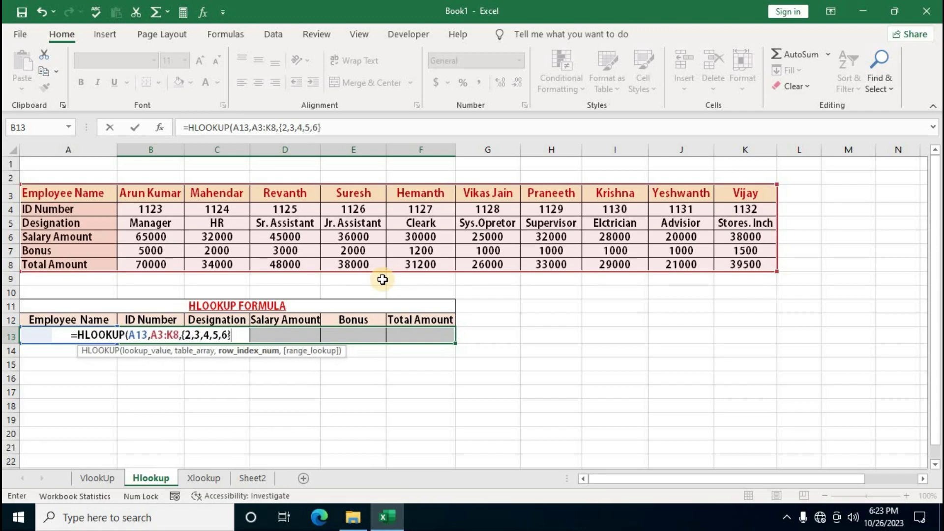
text(,)
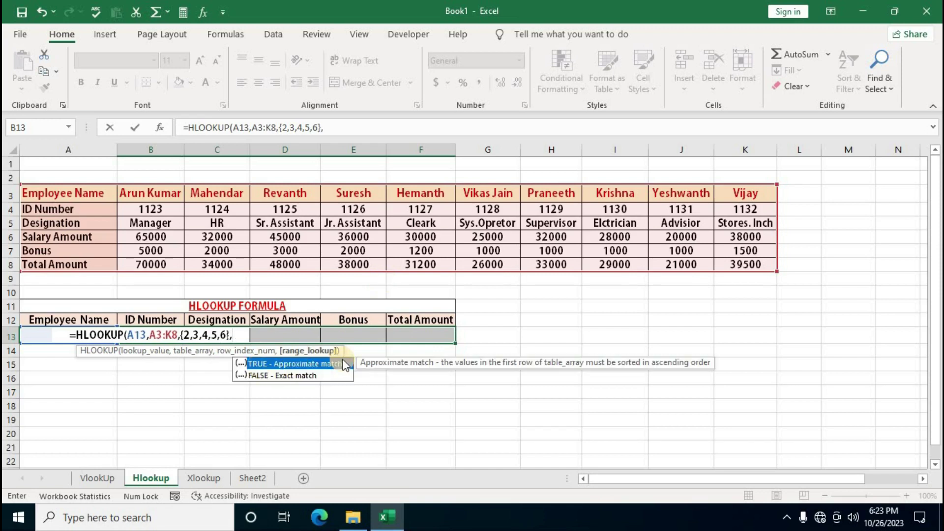
click(300, 378)
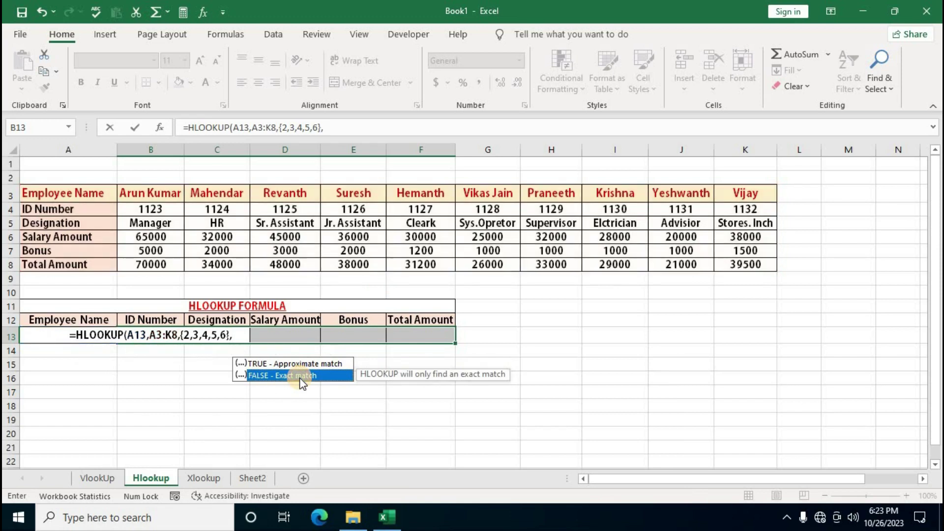
double_click(300, 378)
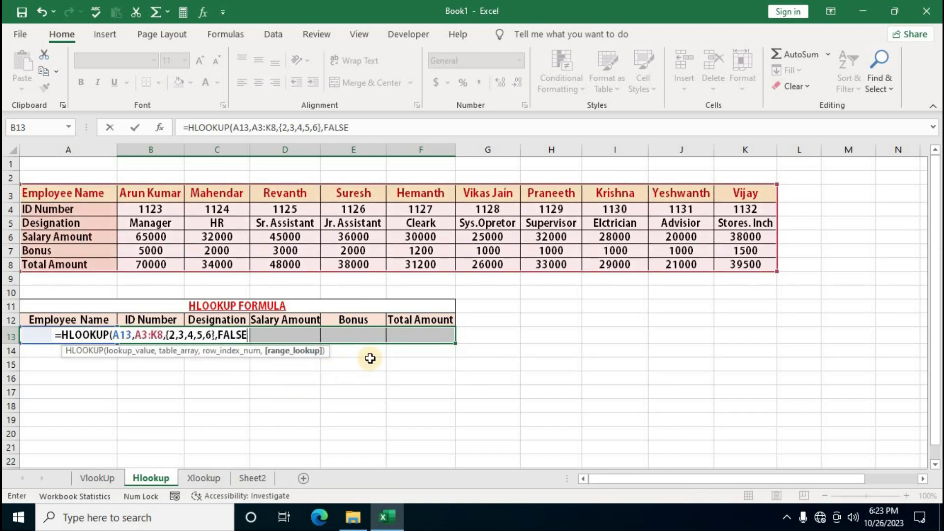
text())
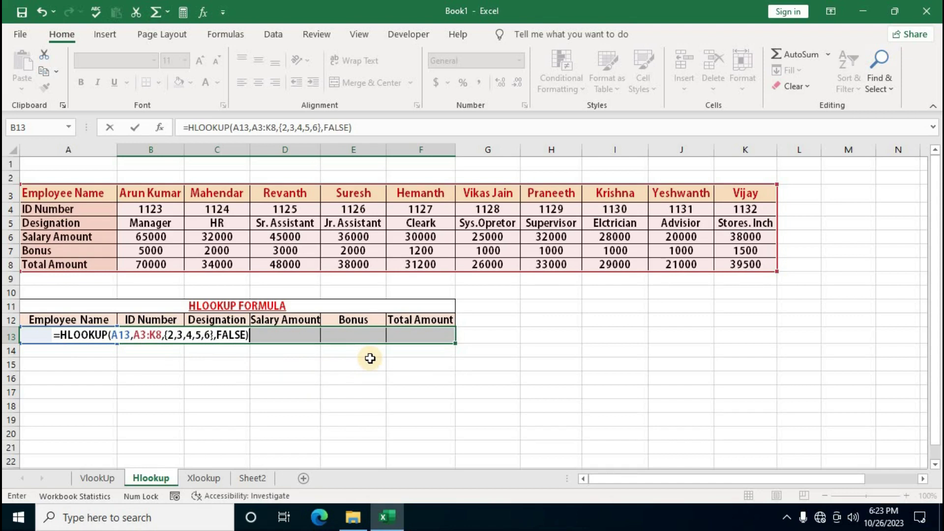
key(ctrl+shift+Return)
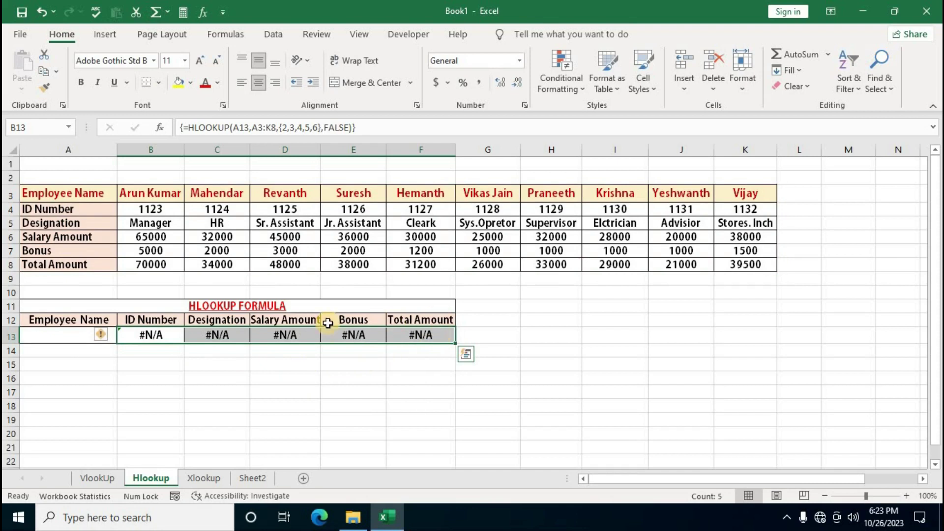
Test the HLOOKUP by entering three employee names in A13 in turn.
click(66, 336)
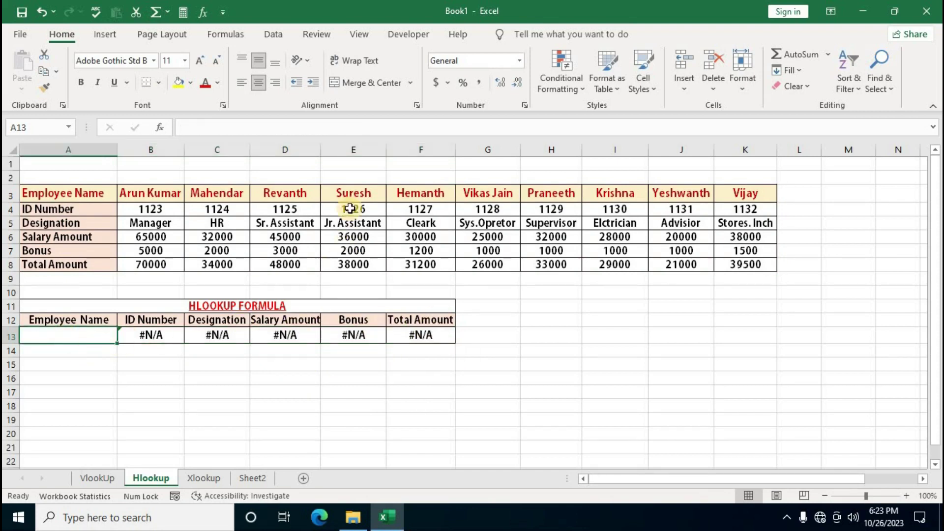
text(Suresh)
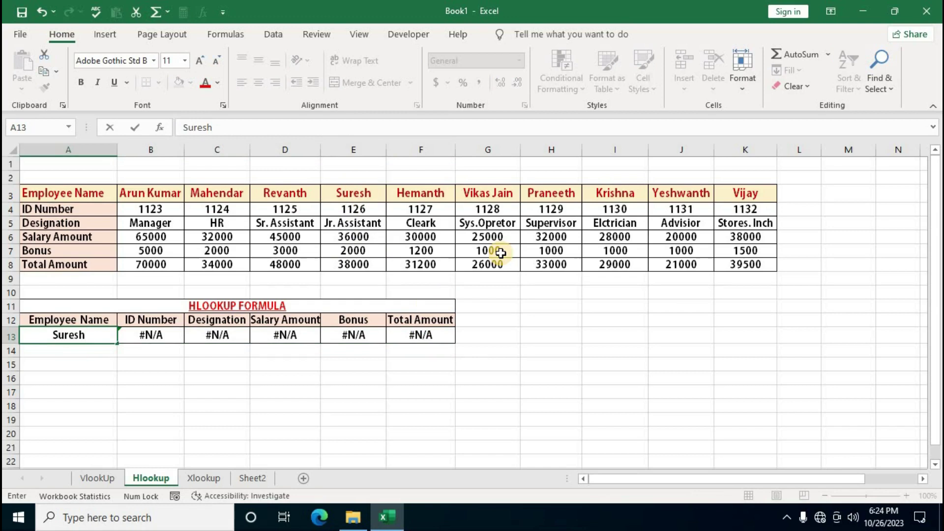
key(Return)
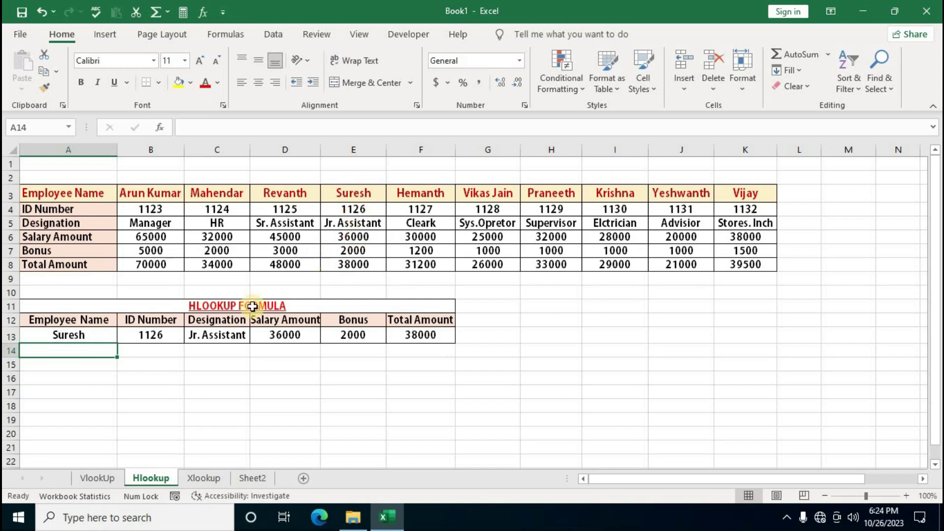
click(92, 332)
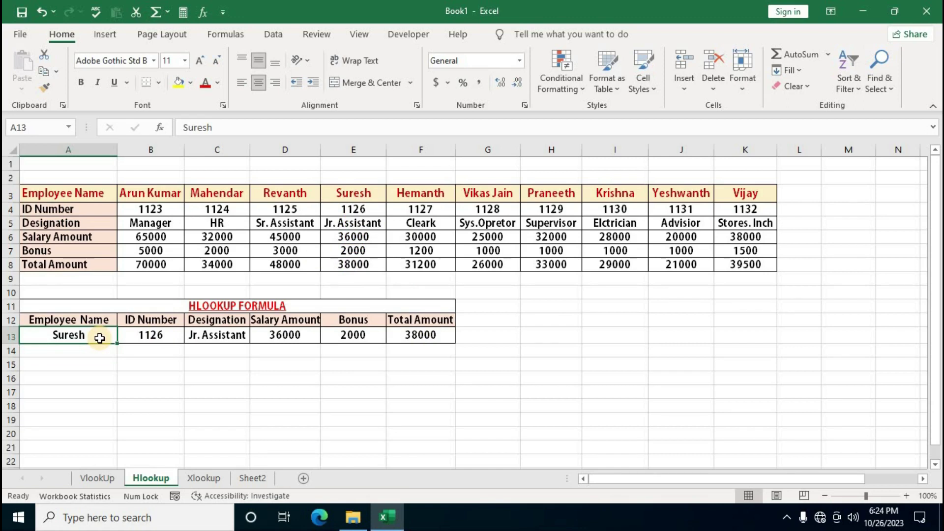
key(Delete)
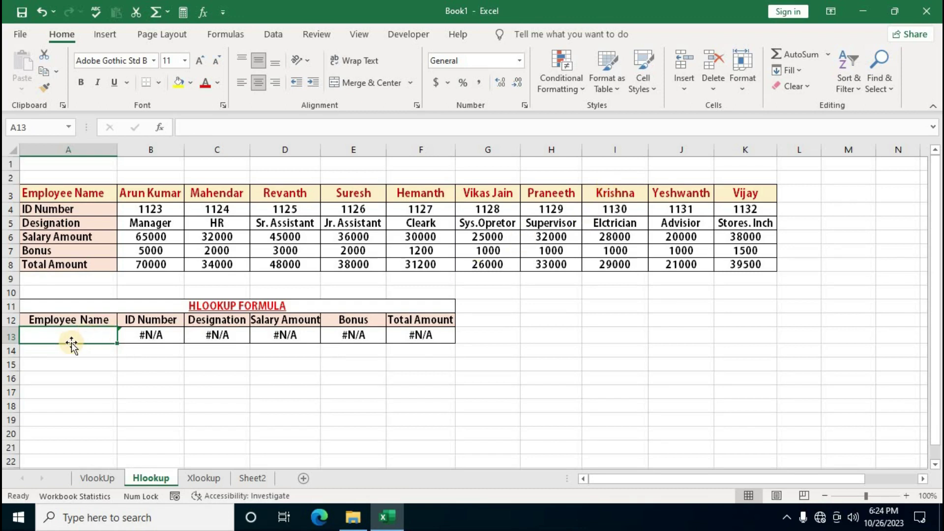
text(Krishna)
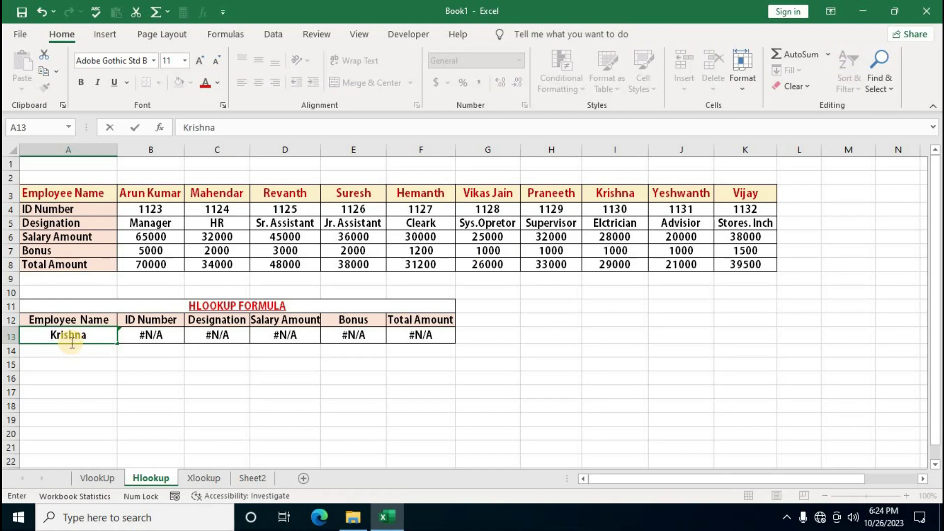
key(Return)
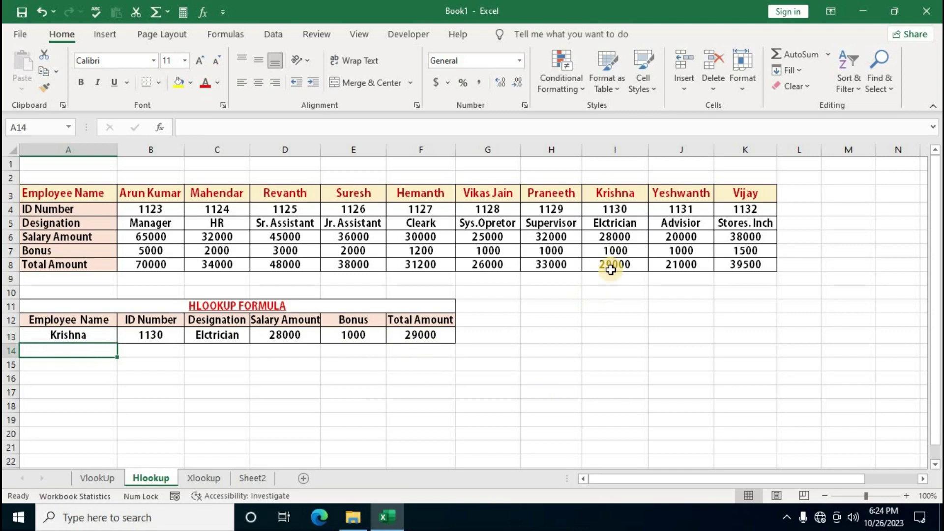
click(77, 336)
key(Delete)
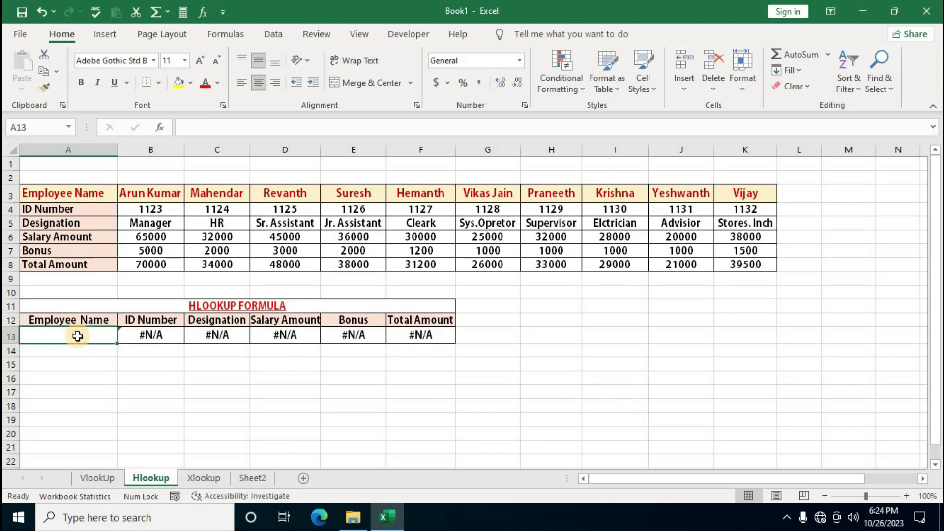
text(Vijay)
key(Return)
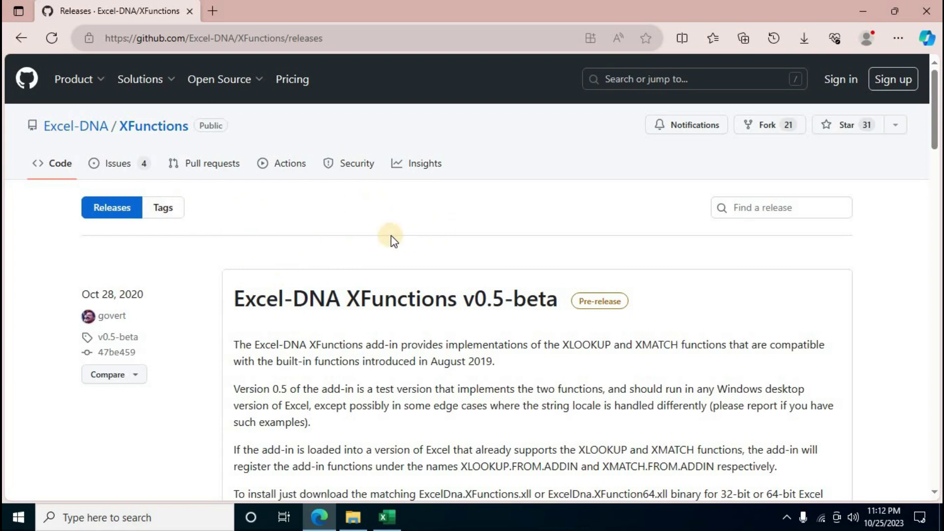
Download ExcelDna.XFunctions.xll and ExcelDna.XFunctions64.xll from the v0.5-beta assets, then close the browser.
scroll(391, 235, down, 3)
scroll(391, 235, down, 1)
scroll(259, 367, down, 1)
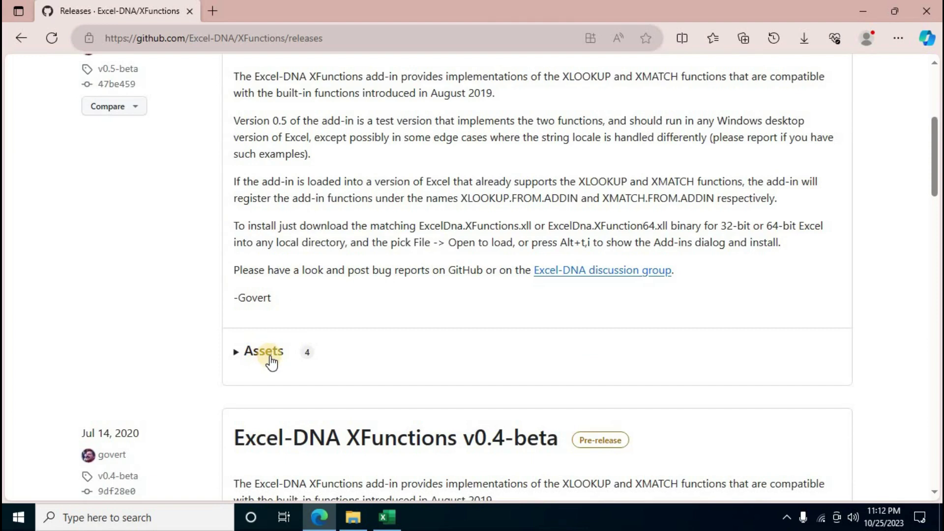
click(238, 359)
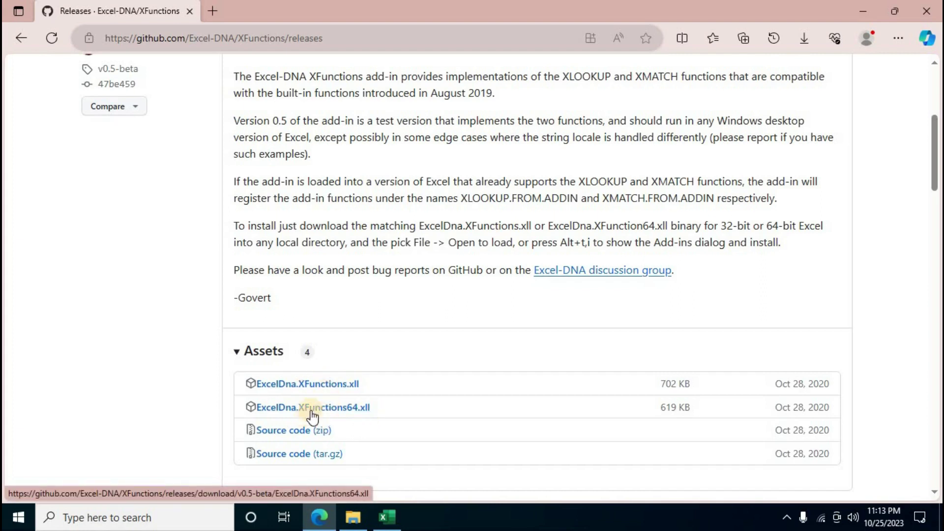
click(309, 392)
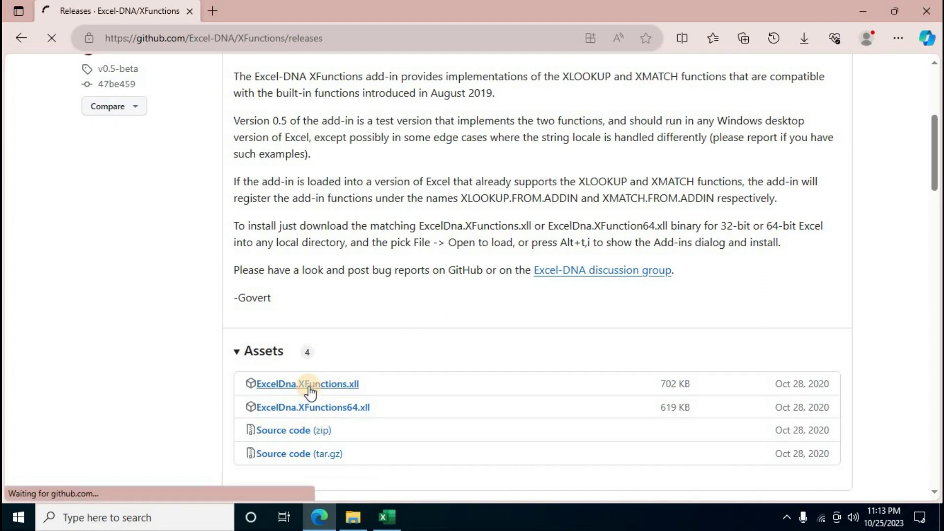
click(293, 416)
click(643, 122)
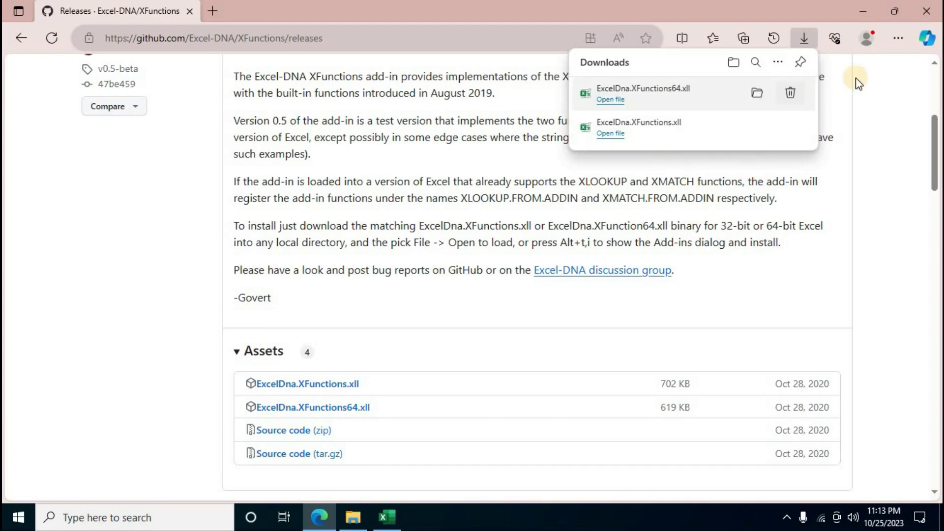
click(926, 11)
click(927, 12)
Open the Excel Add-ins manager from File > Options.
click(398, 525)
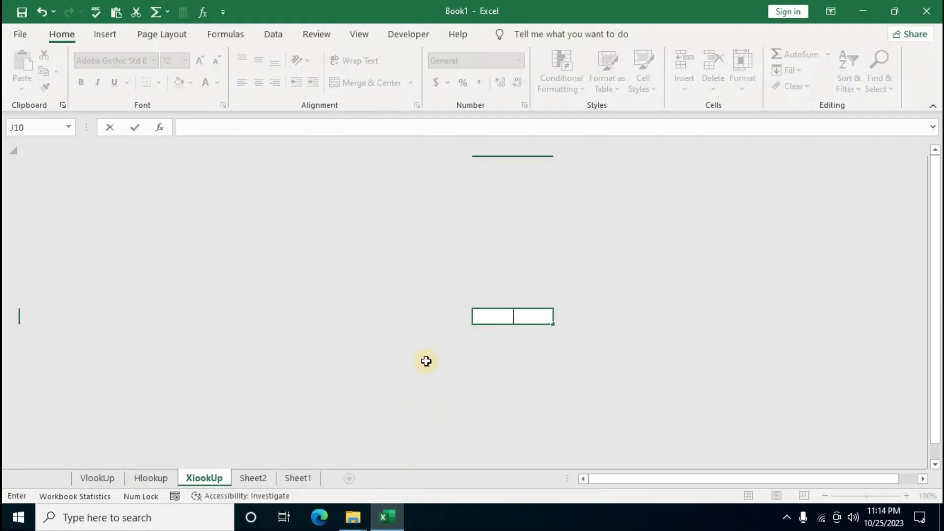
click(21, 35)
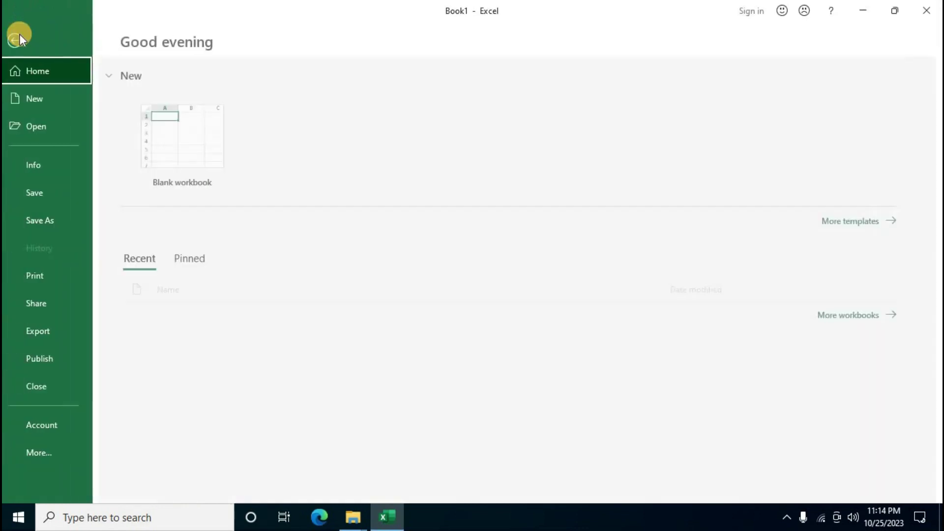
click(43, 452)
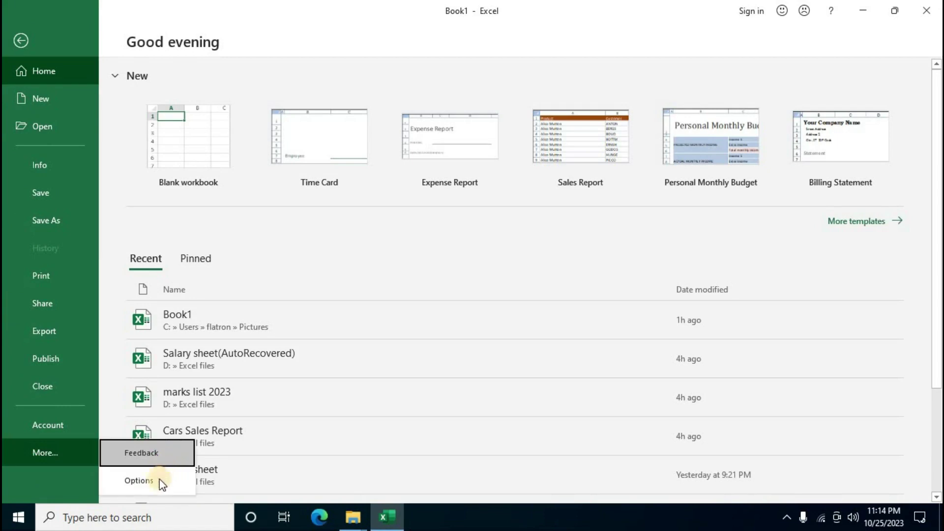
click(158, 482)
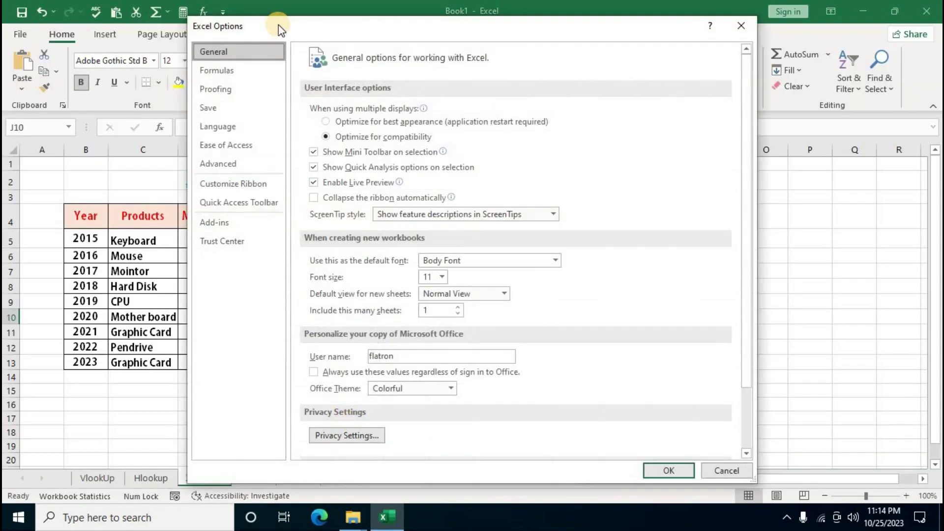
drag(279, 24, 306, 30)
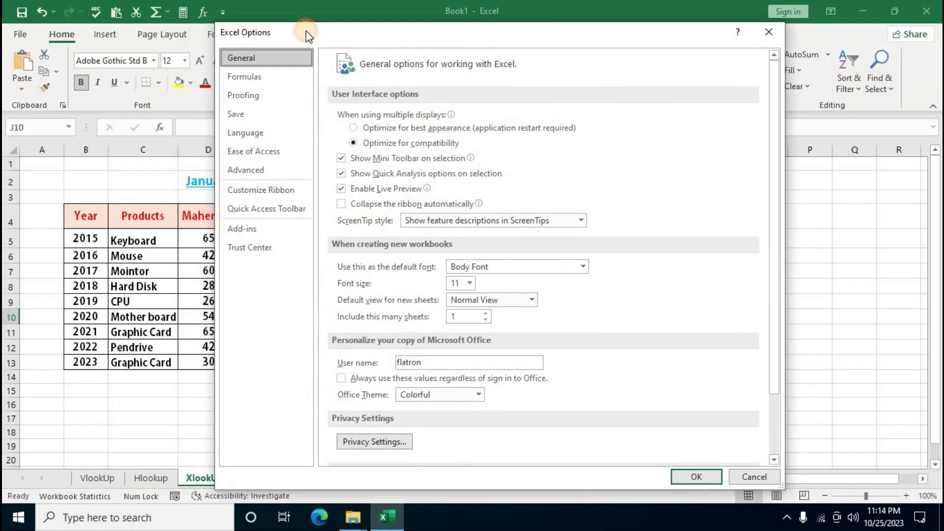
click(255, 231)
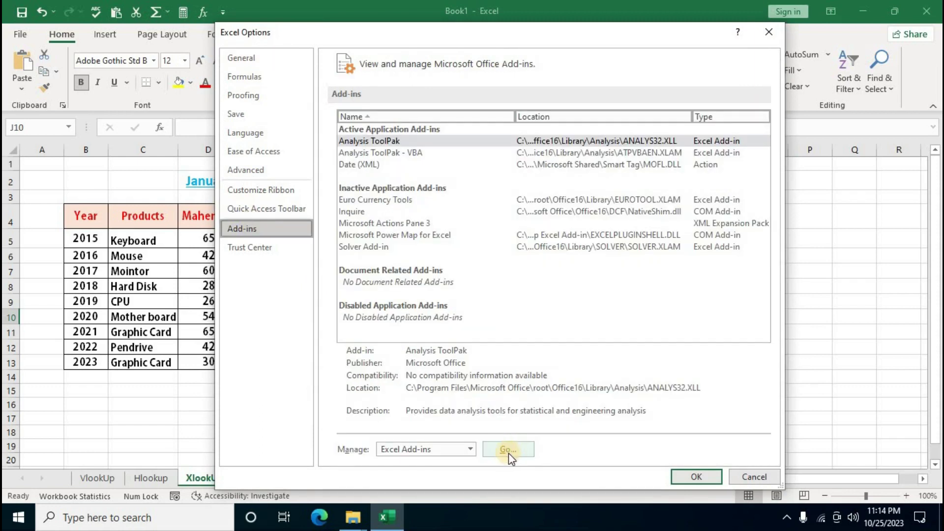
click(508, 450)
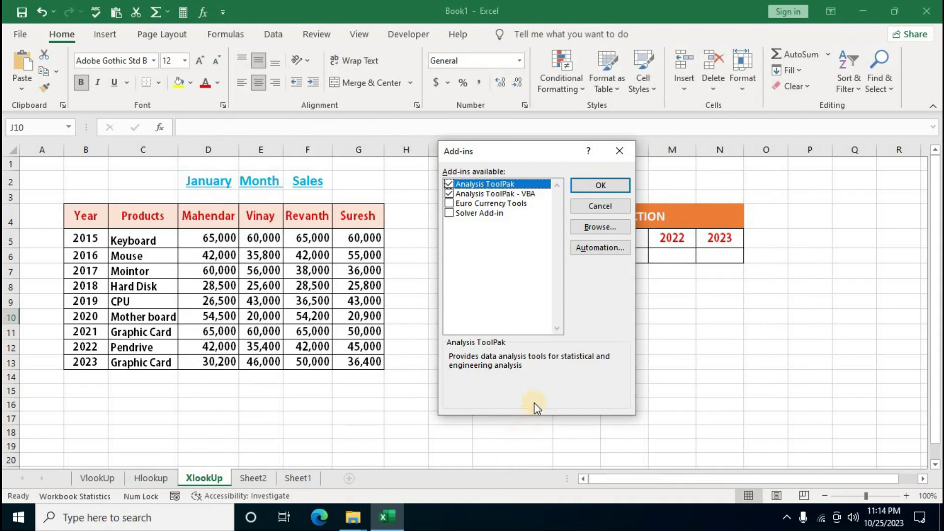
Browse Downloads and load the ExcelDna.XFunctions64 and ExcelDna.XFunctions add-ins.
click(602, 231)
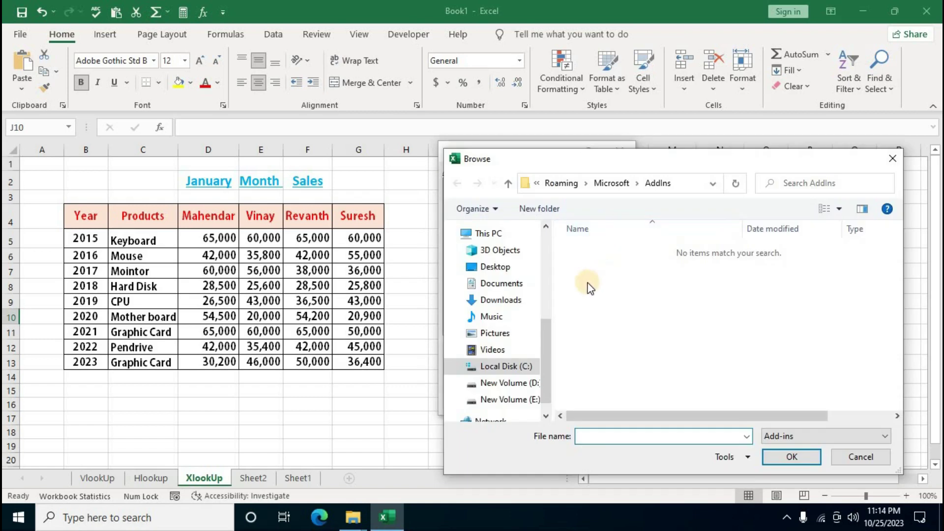
click(492, 305)
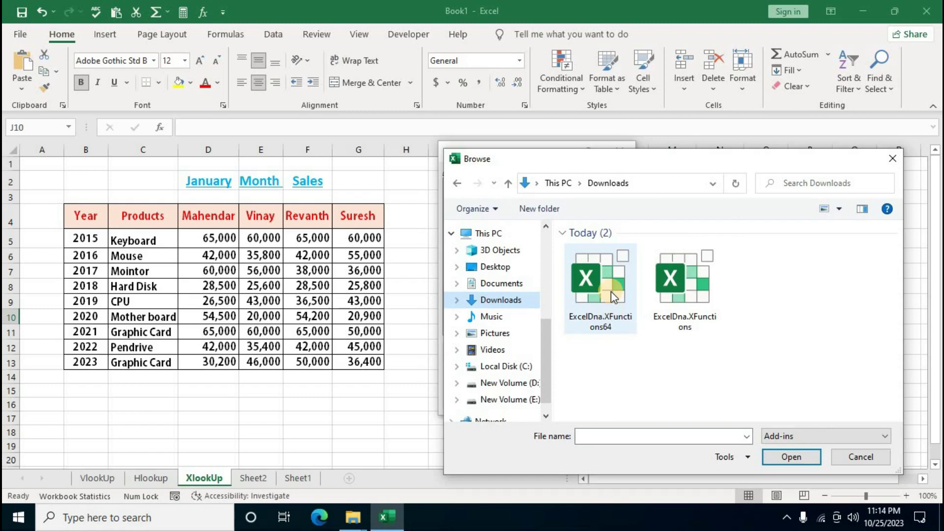
click(601, 288)
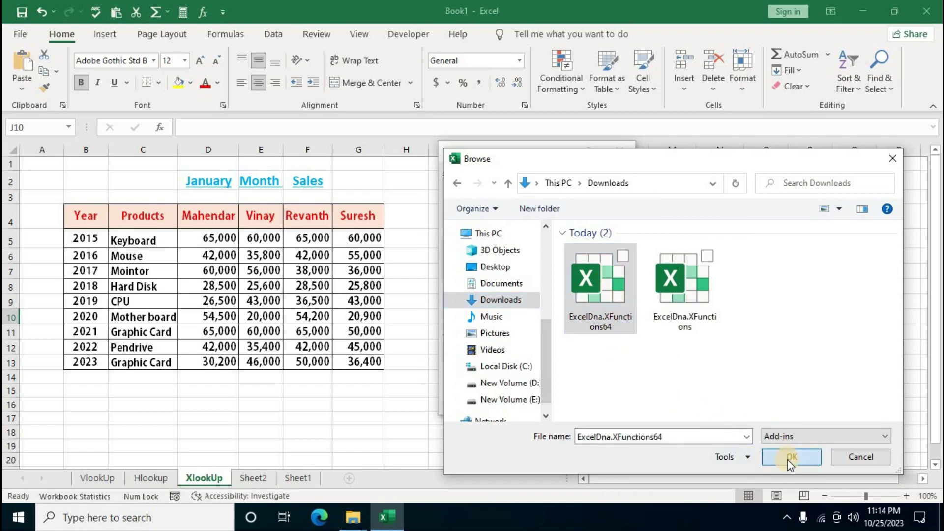
click(791, 457)
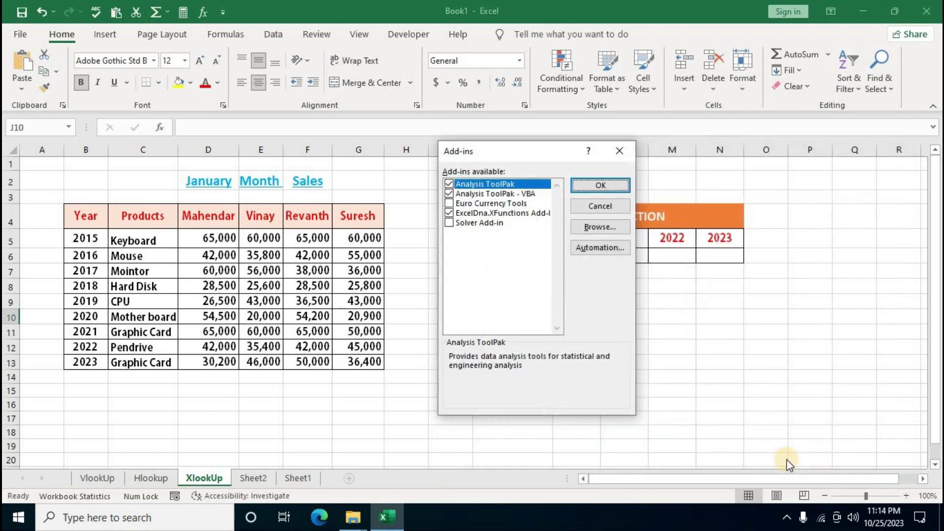
click(608, 227)
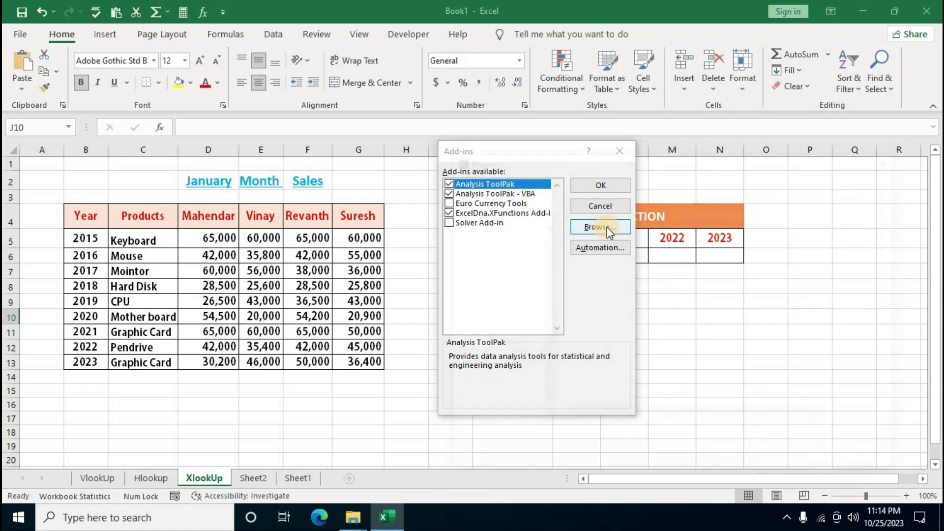
click(502, 300)
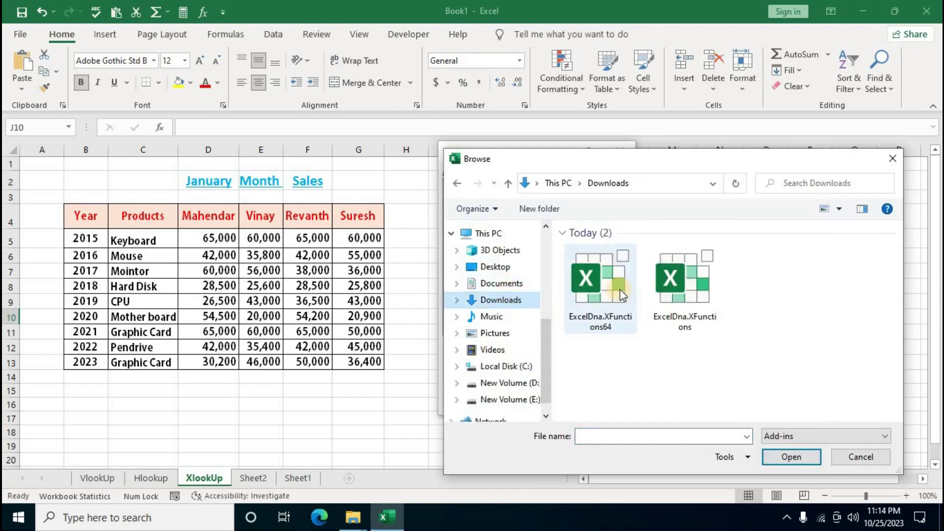
click(671, 272)
click(791, 457)
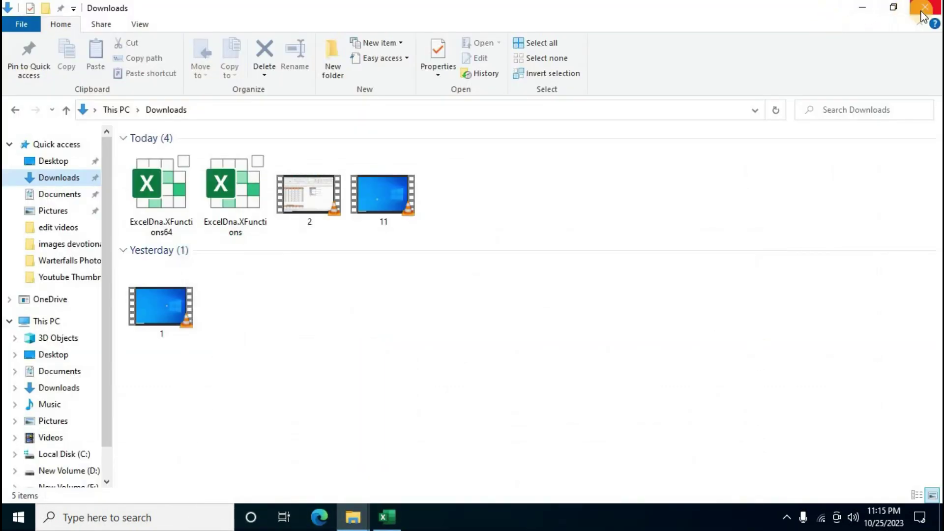
Close the Downloads folder window and refresh the desktop twice.
click(923, 9)
right_click(423, 116)
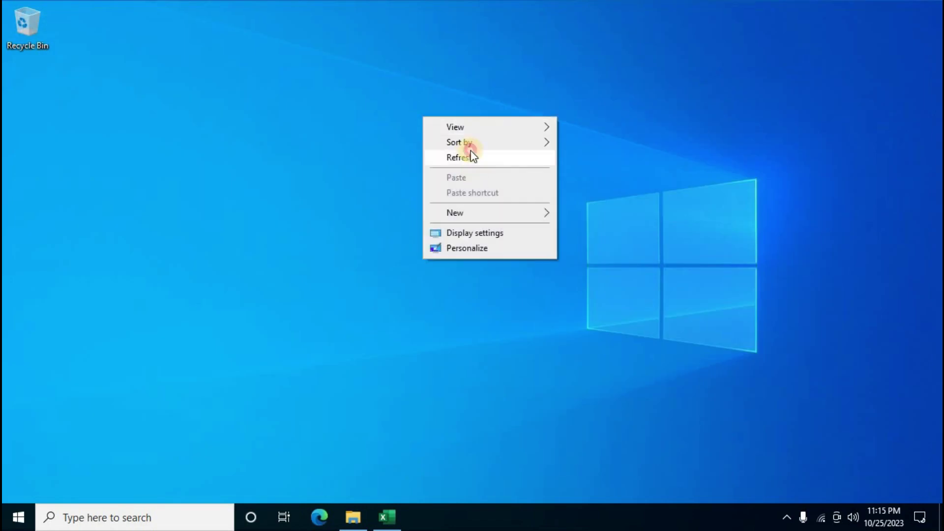
click(471, 154)
right_click(442, 124)
click(479, 165)
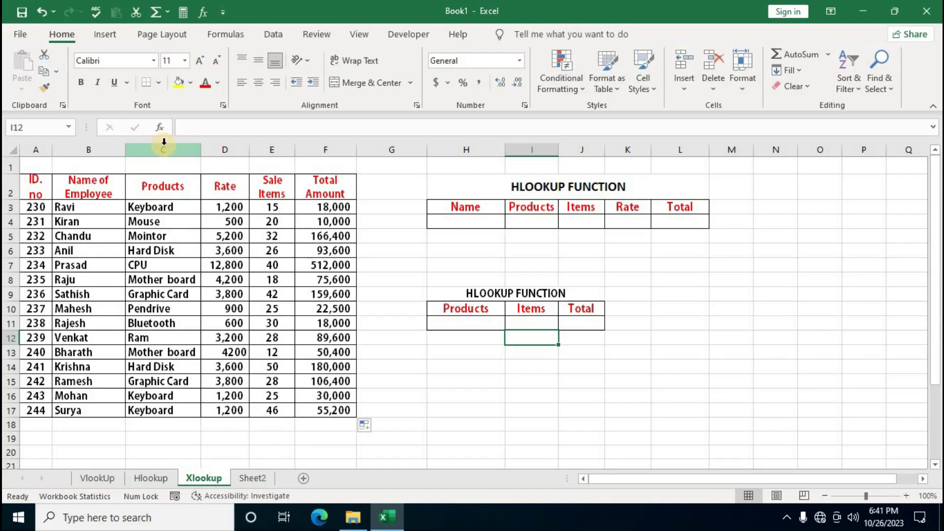
Select the whole Products column on the Xlookup sheet.
click(164, 142)
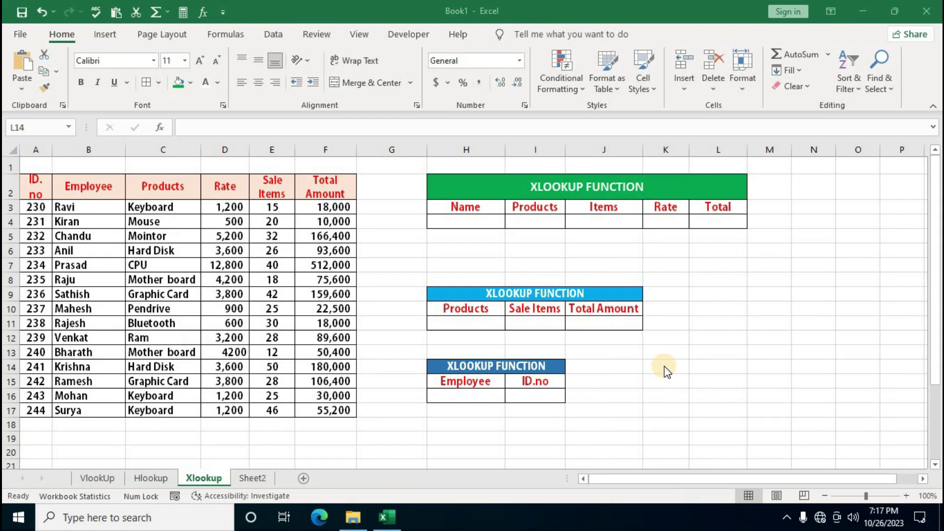
Enter =XLOOKUP(H16,B3:B17,A3:A17) in I16 to return the employee's ID.no.
click(529, 396)
text(=)
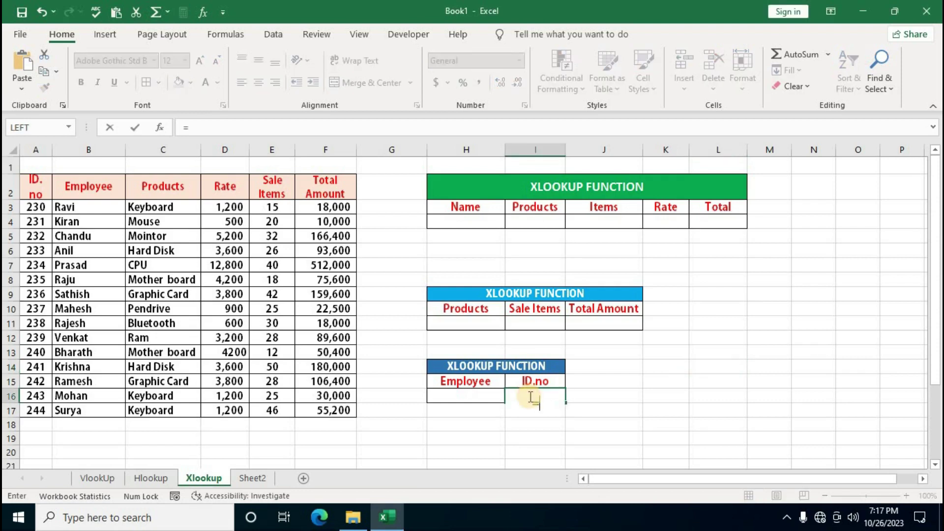
text(xloo)
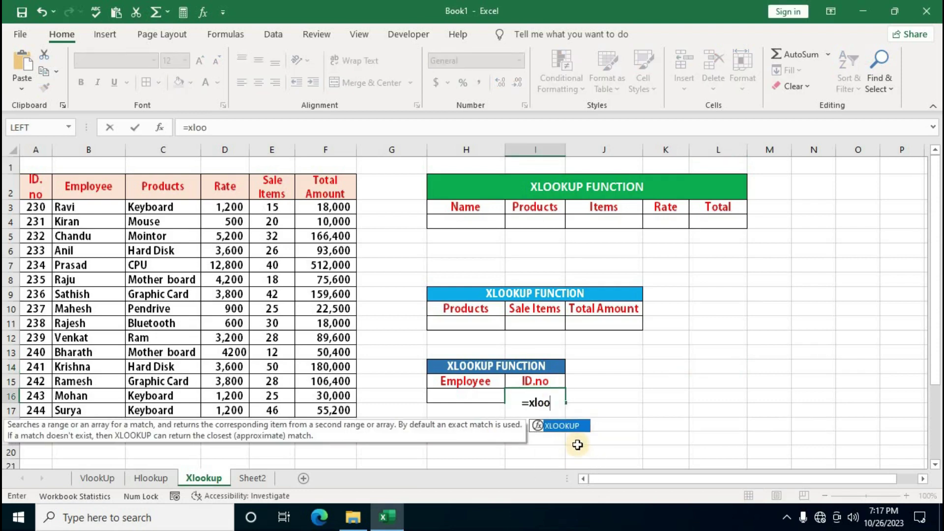
double_click(565, 426)
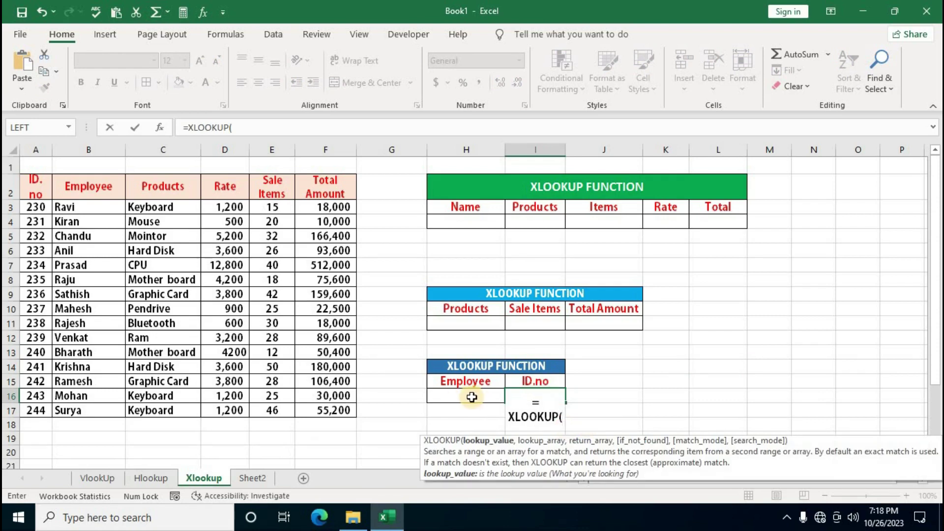
click(465, 147)
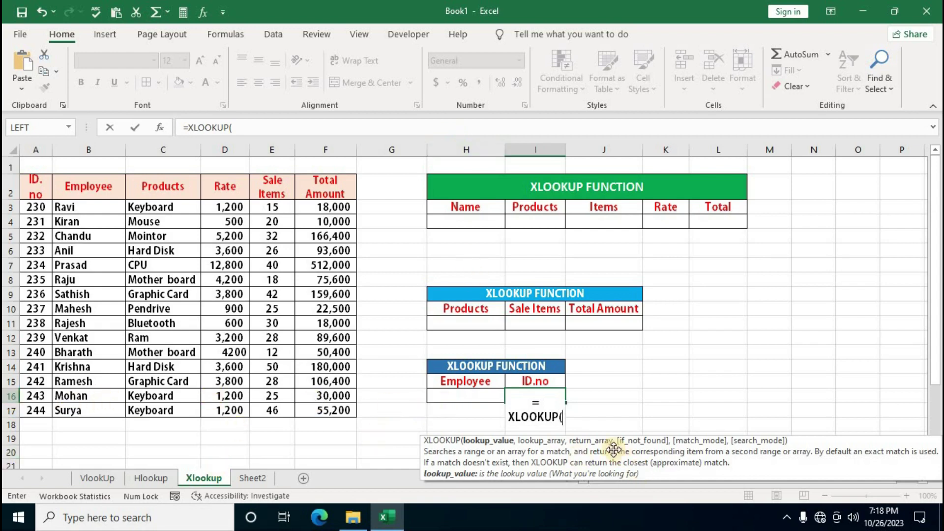
click(466, 397)
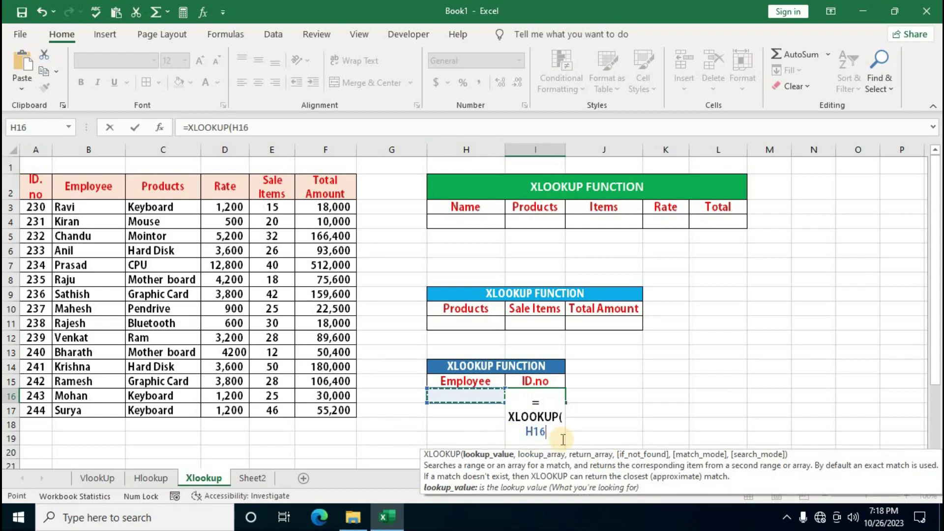
text(,)
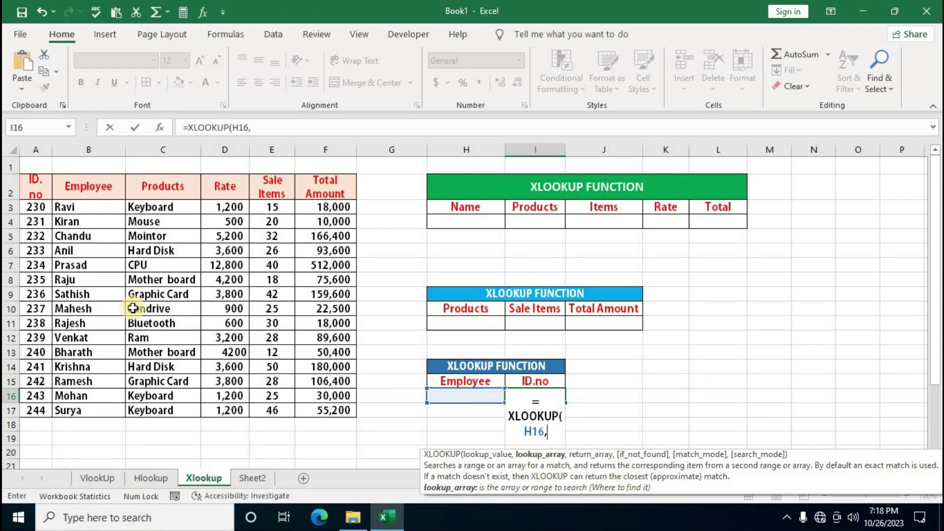
drag(87, 206, 90, 410)
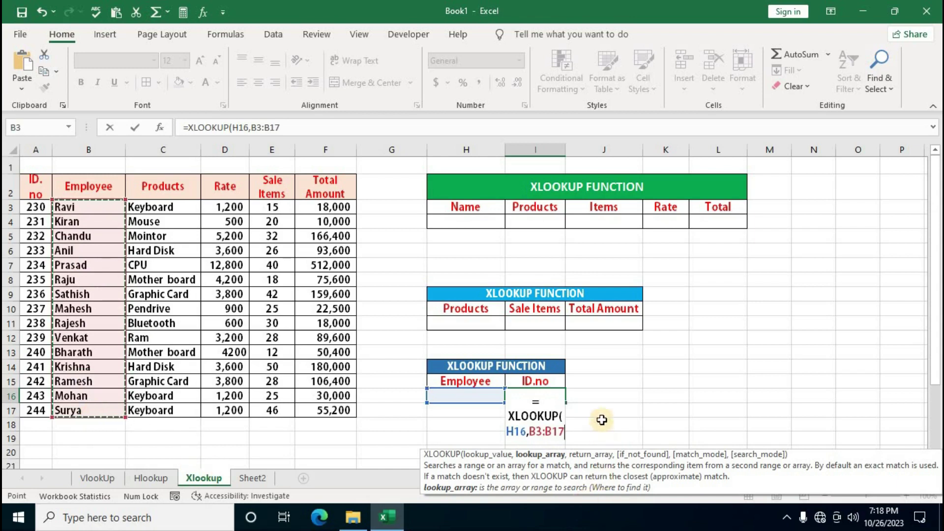
text(,)
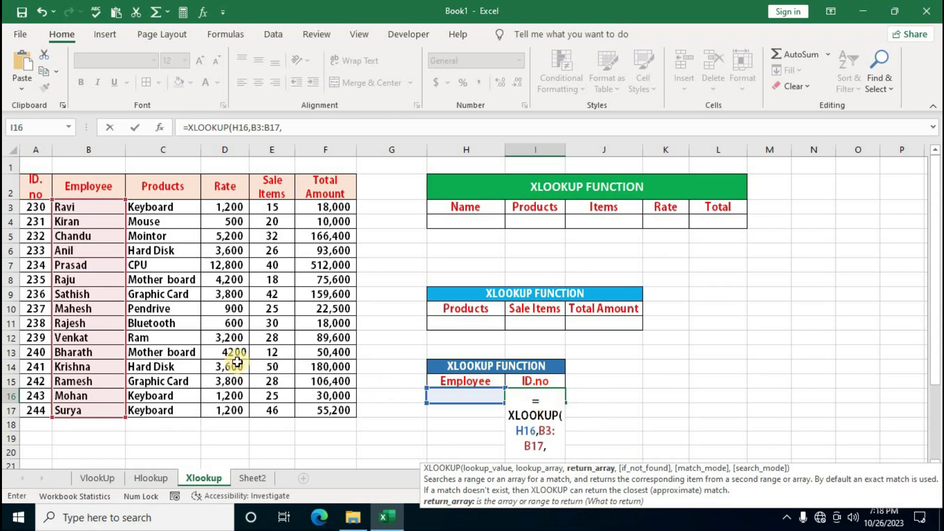
drag(34, 208, 42, 389)
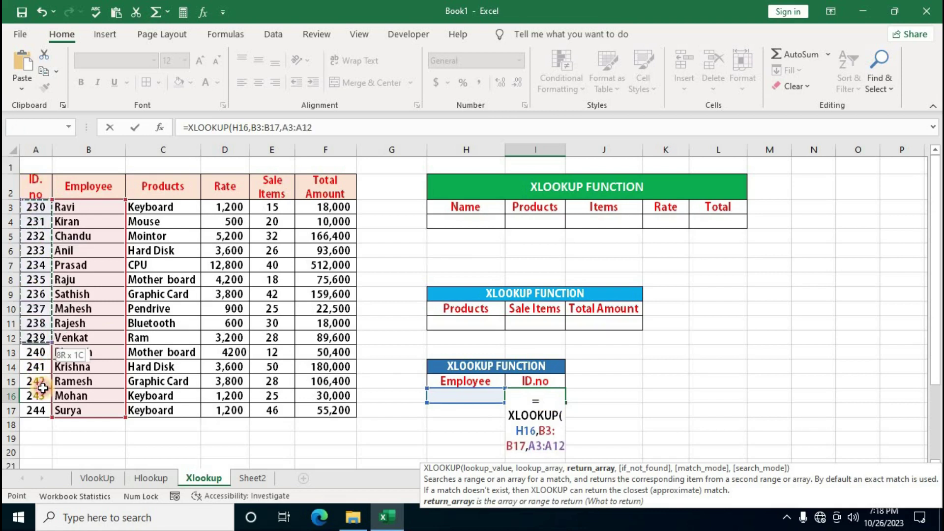
drag(42, 388, 79, 423)
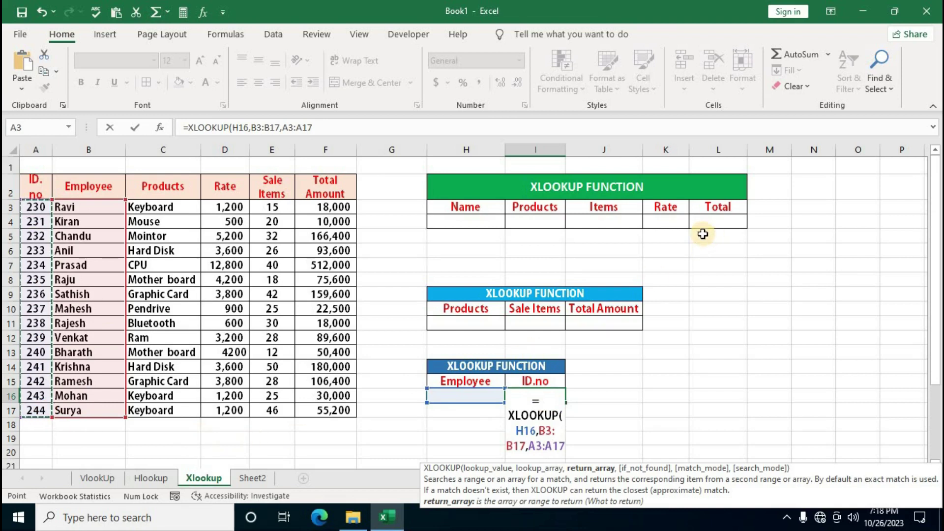
text())
key(Return)
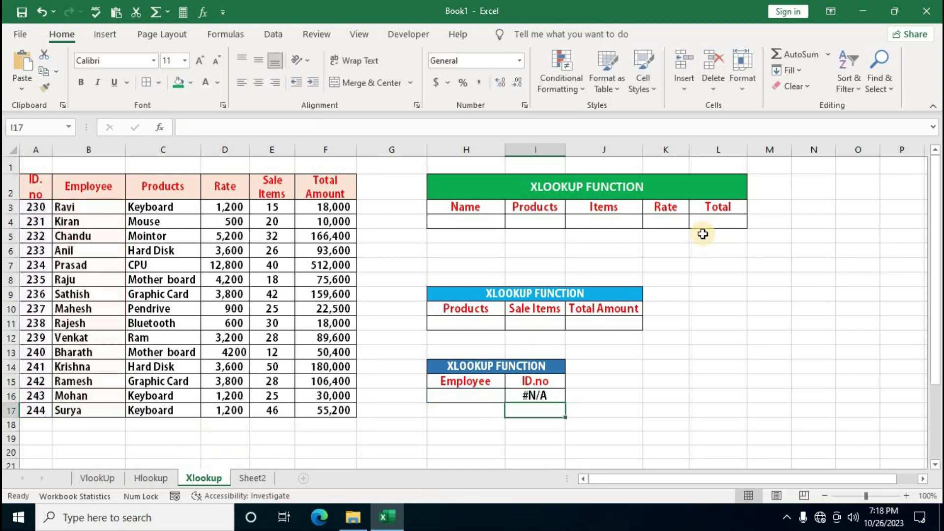
Test the ID lookup by entering Surya as the employee in H16.
click(458, 393)
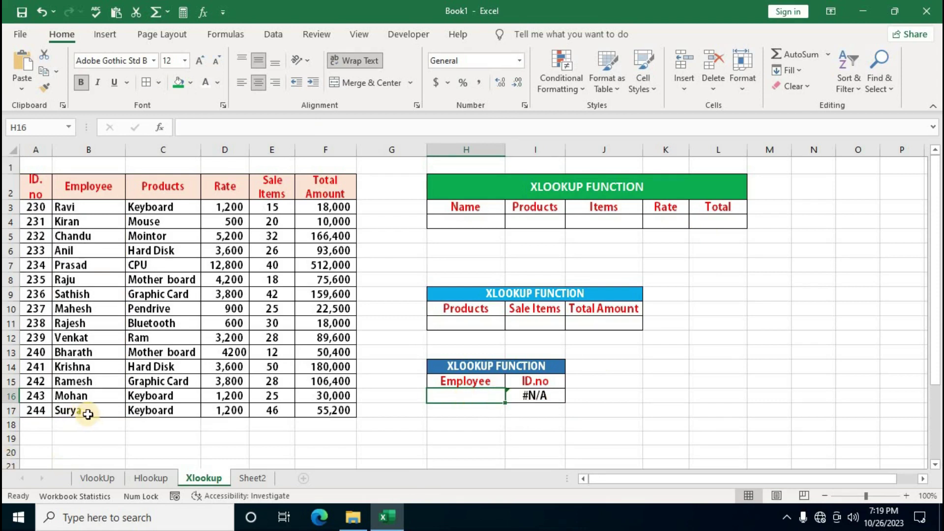
text(Surya)
key(Return)
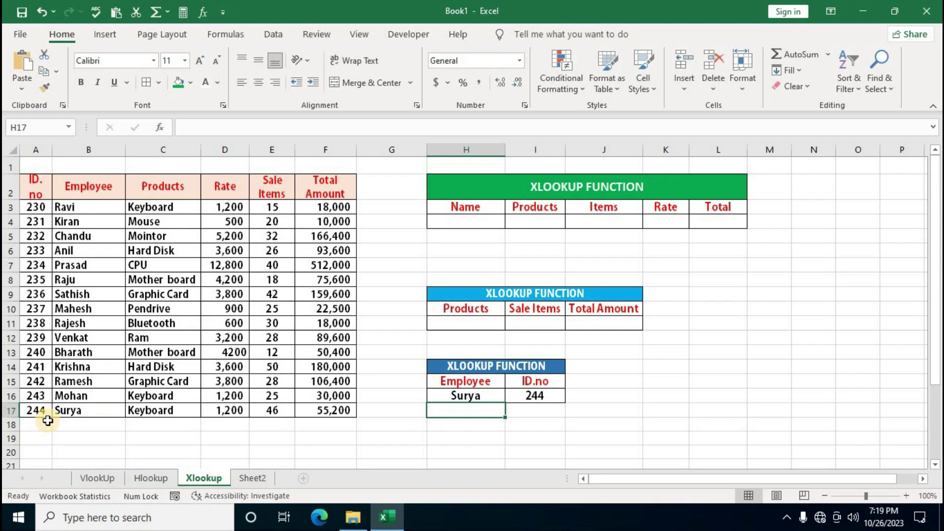
click(570, 411)
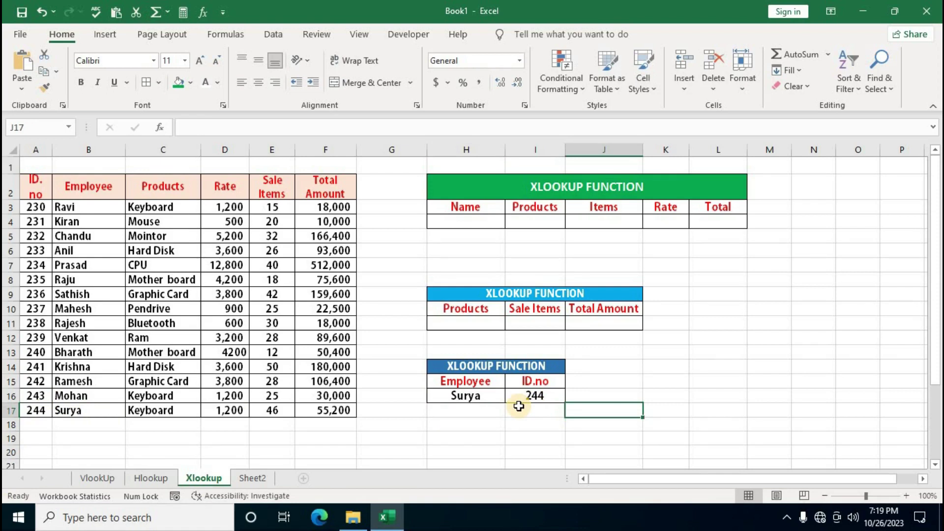
Replace the employee in H16 with Raju so I16 returns ID 235.
click(438, 396)
key(Delete)
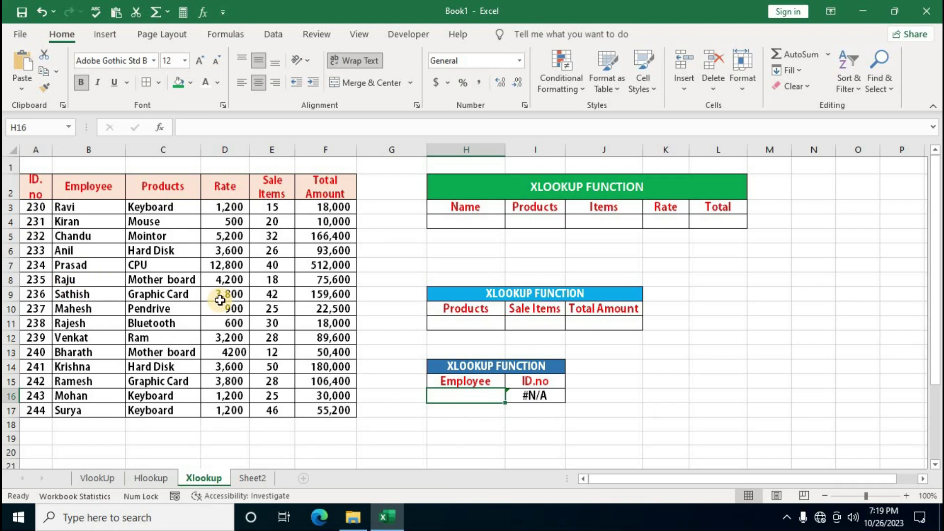
text(Raju)
key(Return)
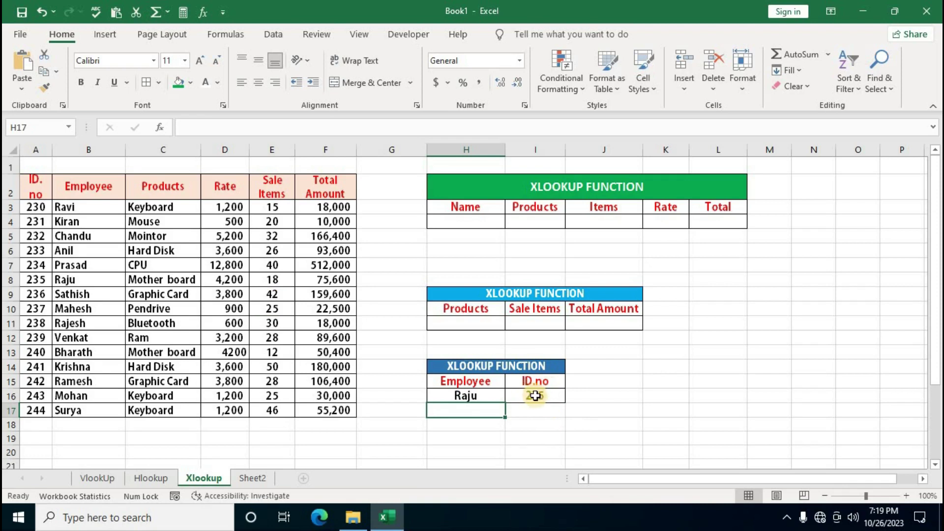
click(536, 396)
Add "Not Found List" as the if-not-found text of the XLOOKUP in I16.
double_click(535, 396)
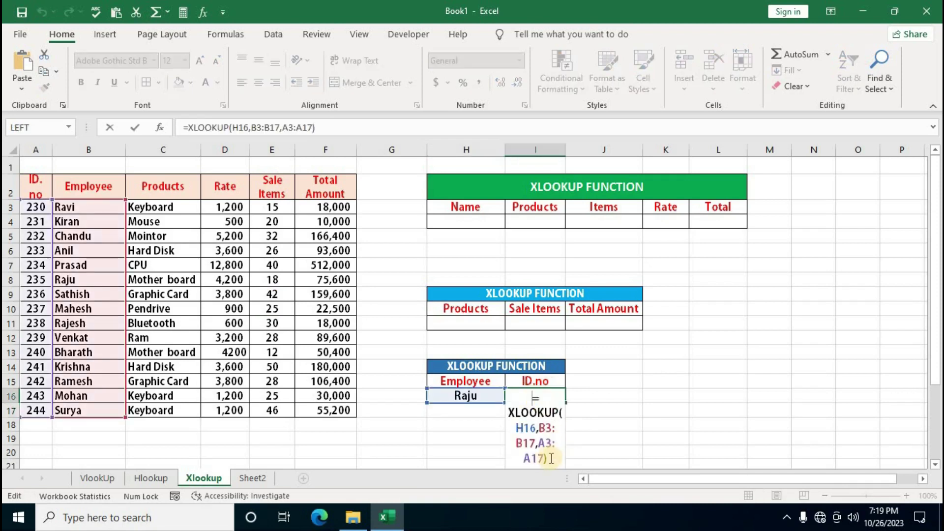
click(531, 127)
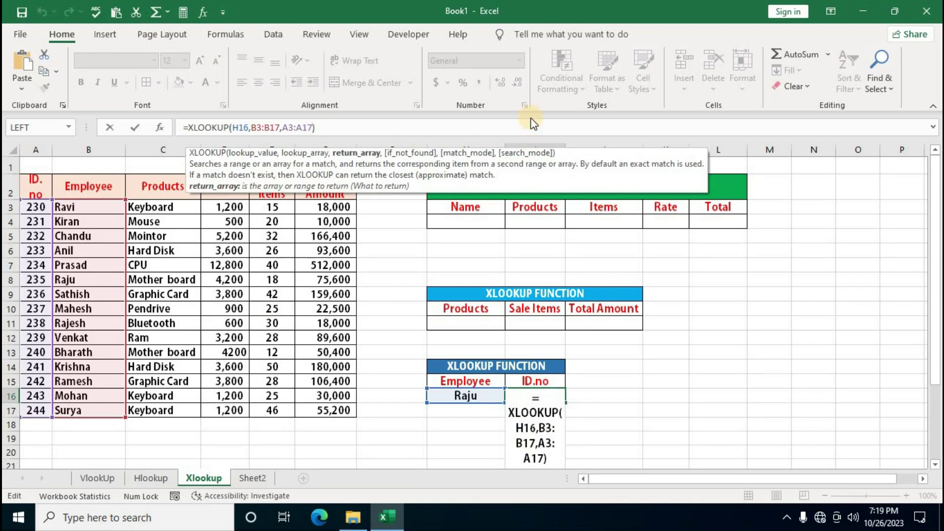
text(,)
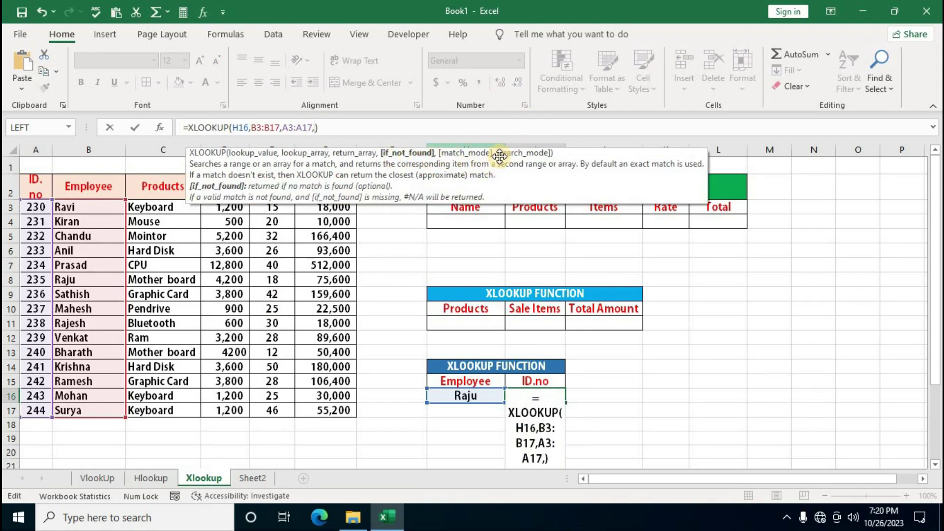
text(N)
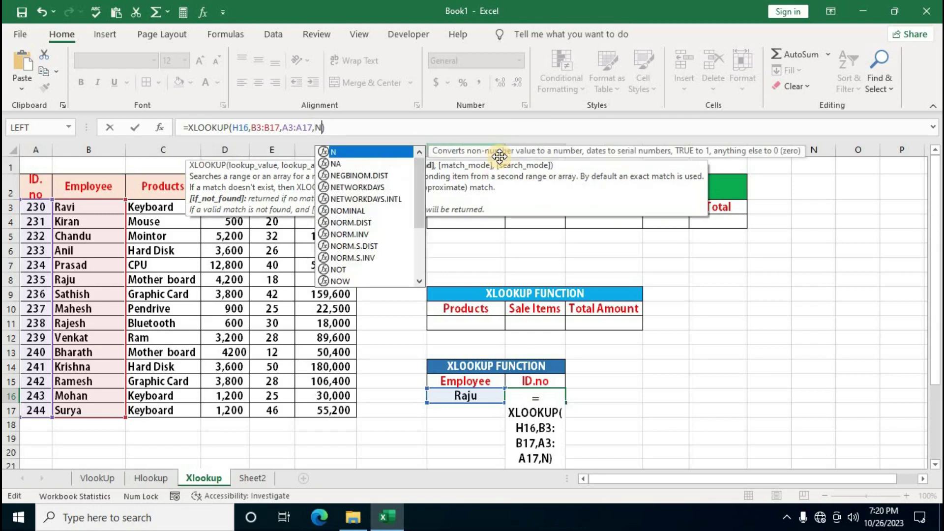
text(ot F)
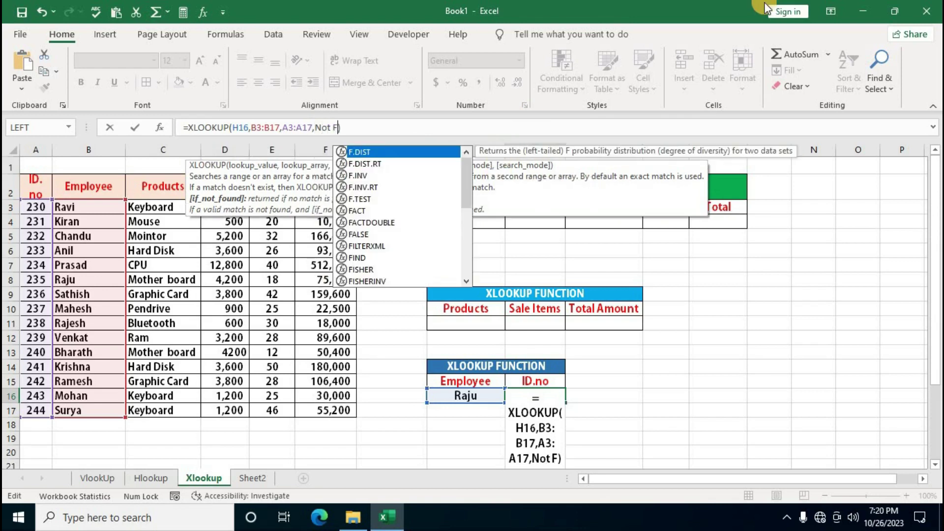
text(ound List)
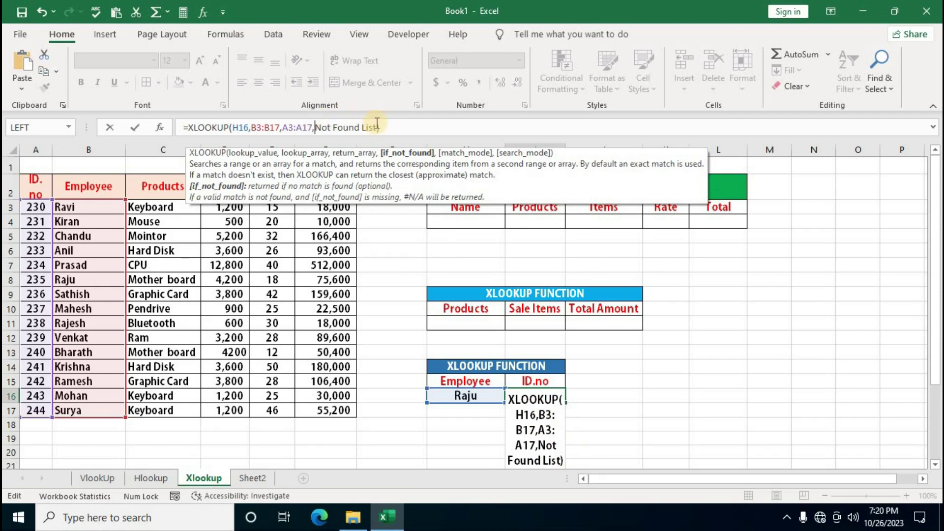
text(")
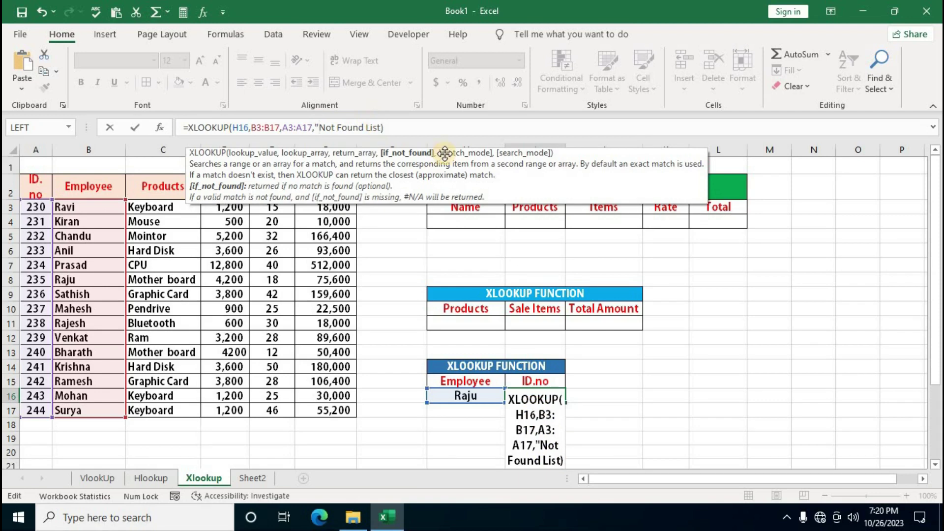
click(381, 127)
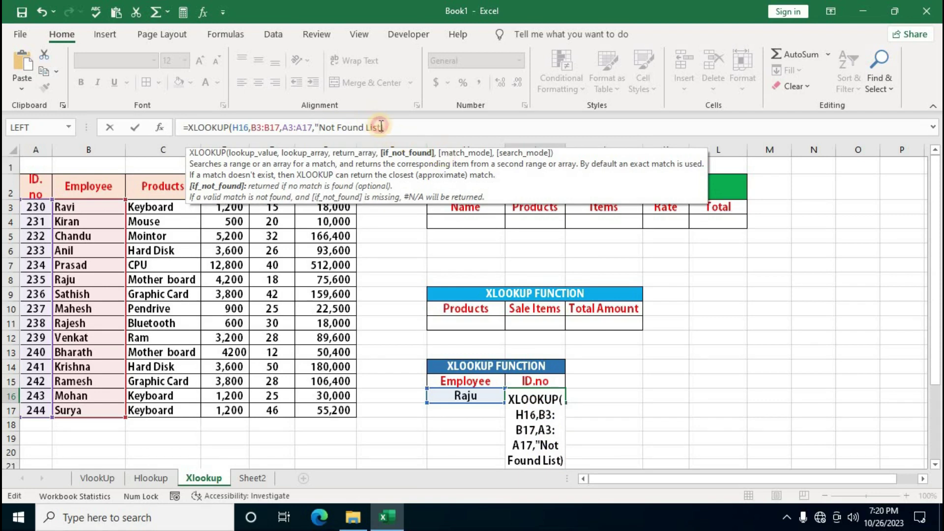
text(")
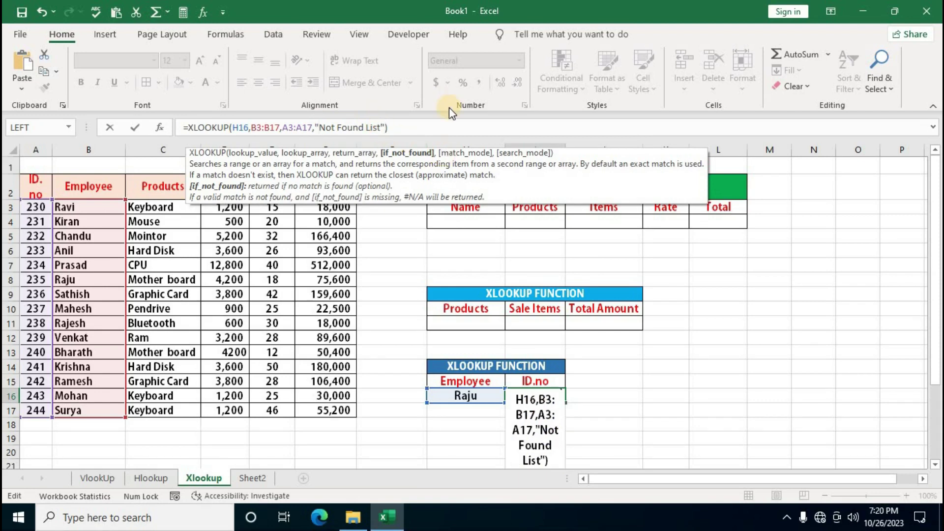
key(Return)
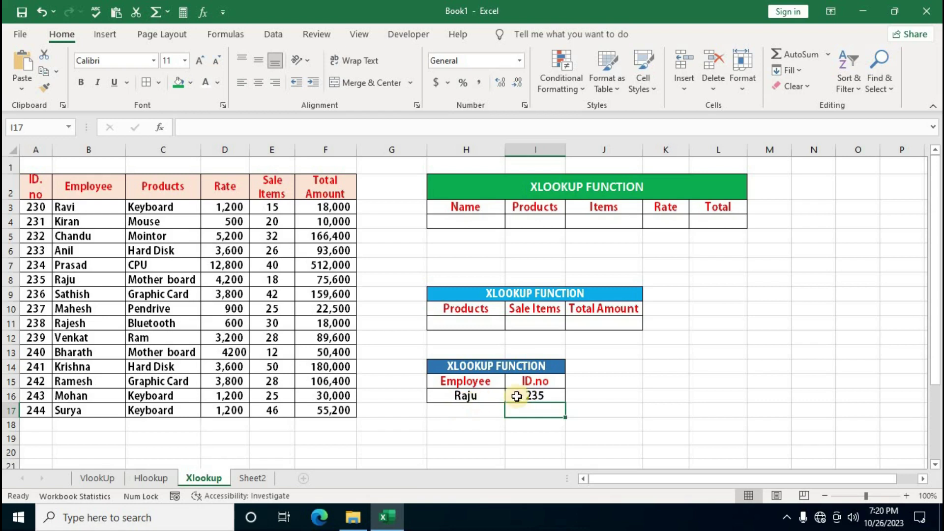
Clear H16 and enter the unlisted name Charan to test the Not Found fallback.
click(460, 395)
key(Delete)
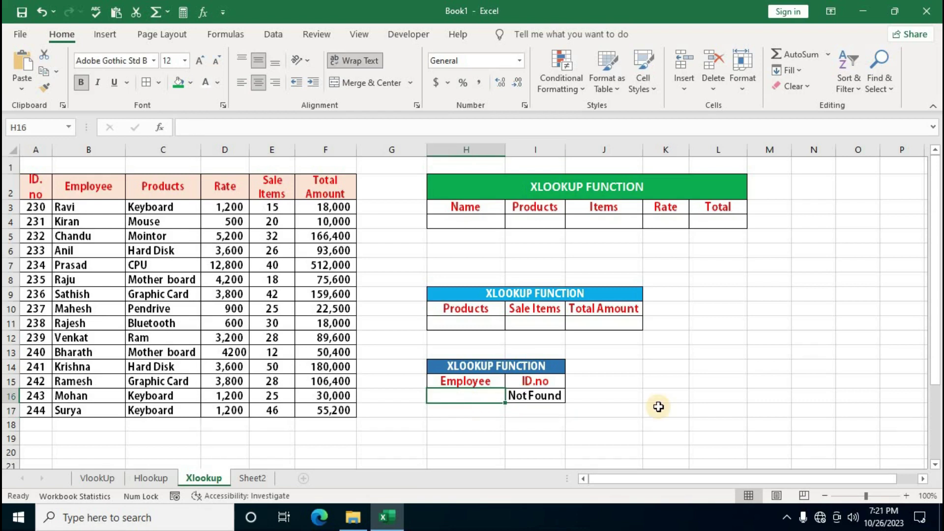
text(Char)
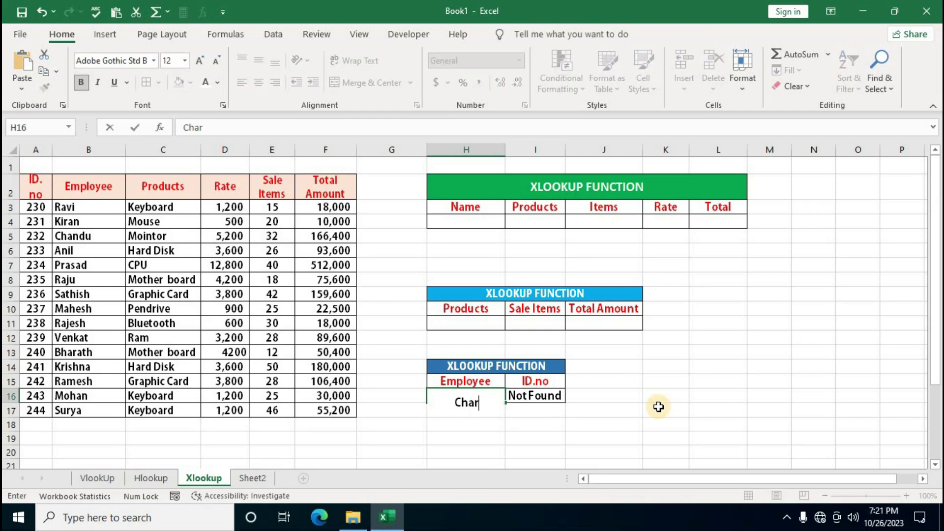
text(an)
key(Return)
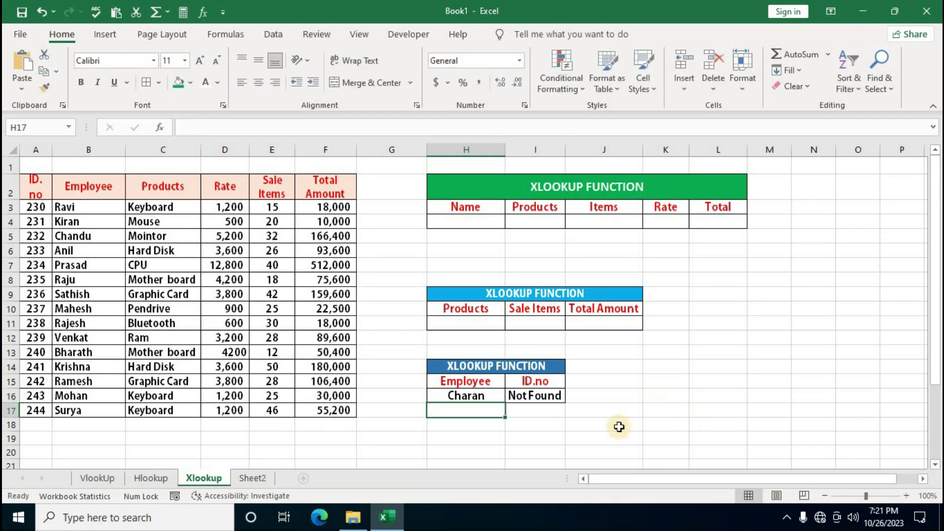
Enter Mohan in H16 so the lookup returns ID 243.
click(477, 396)
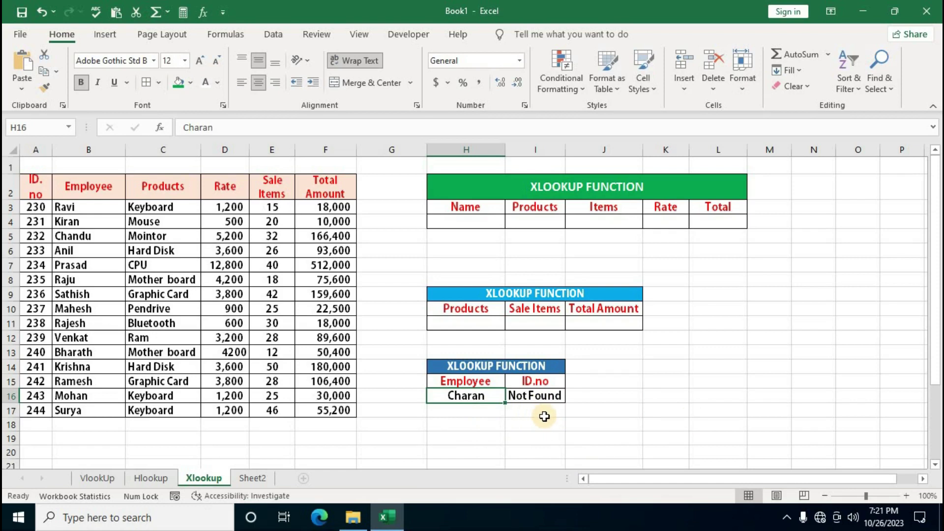
text(Mohan)
key(Return)
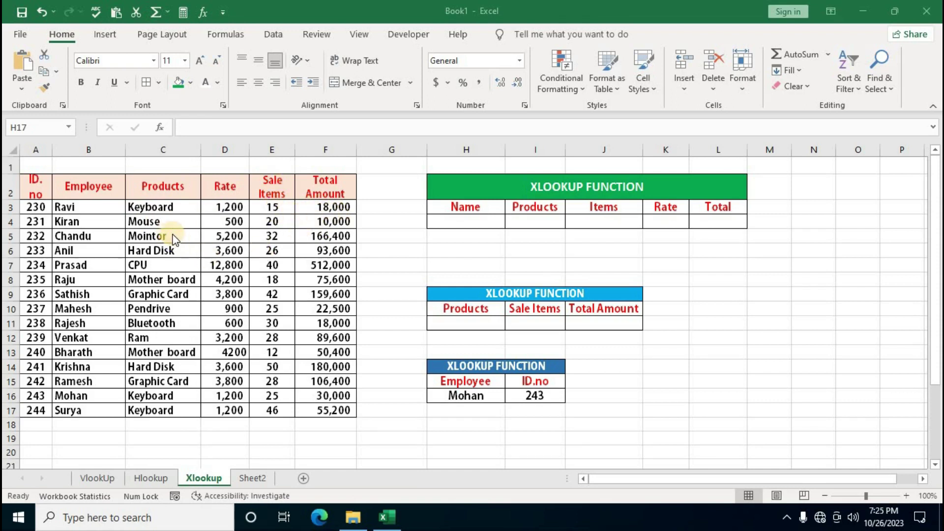
text(=)
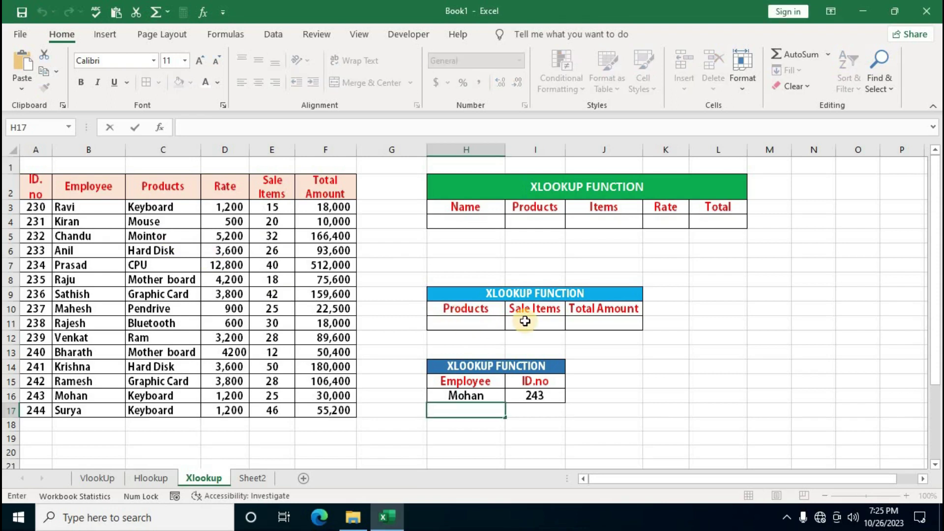
Enter =XLOOKUP(H11,C3:C17,E3:F17) across I11:J11 to return Sale Items and Total Amount.
click(541, 322)
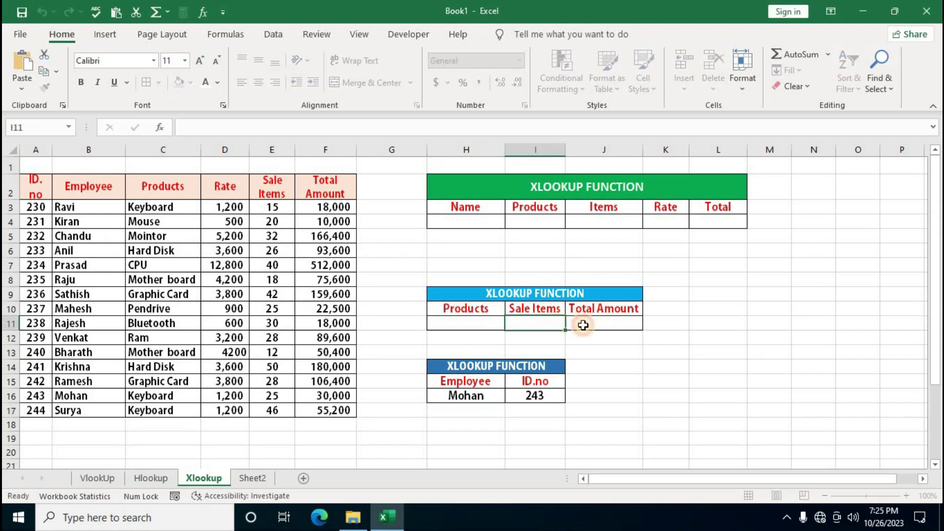
drag(583, 325, 611, 326)
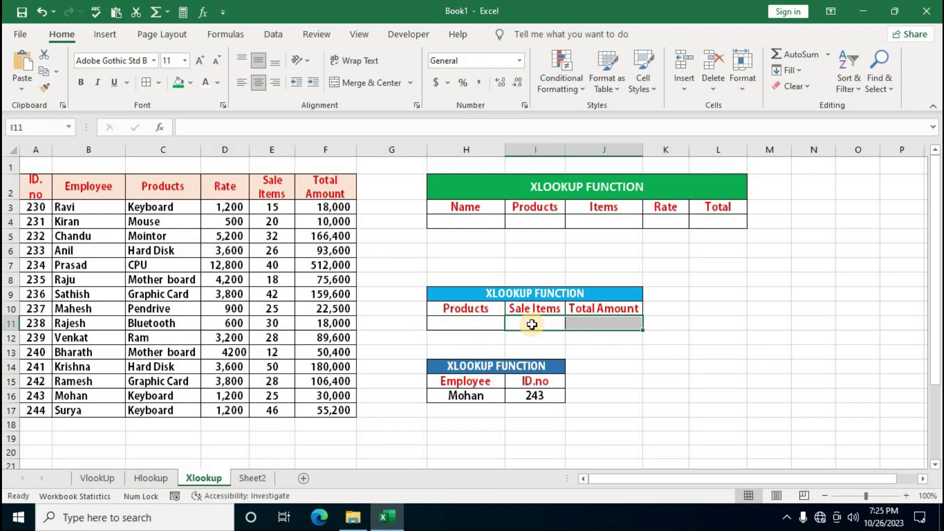
text(=x)
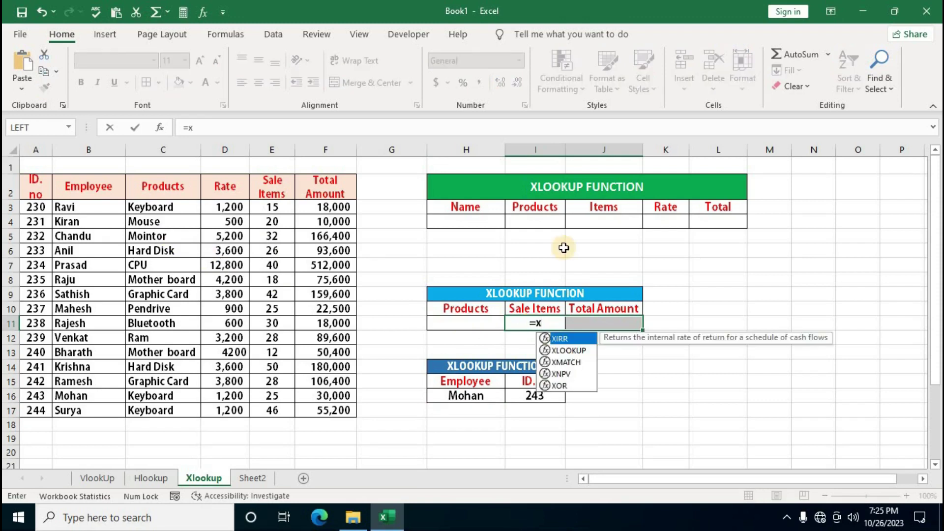
text(lookup)
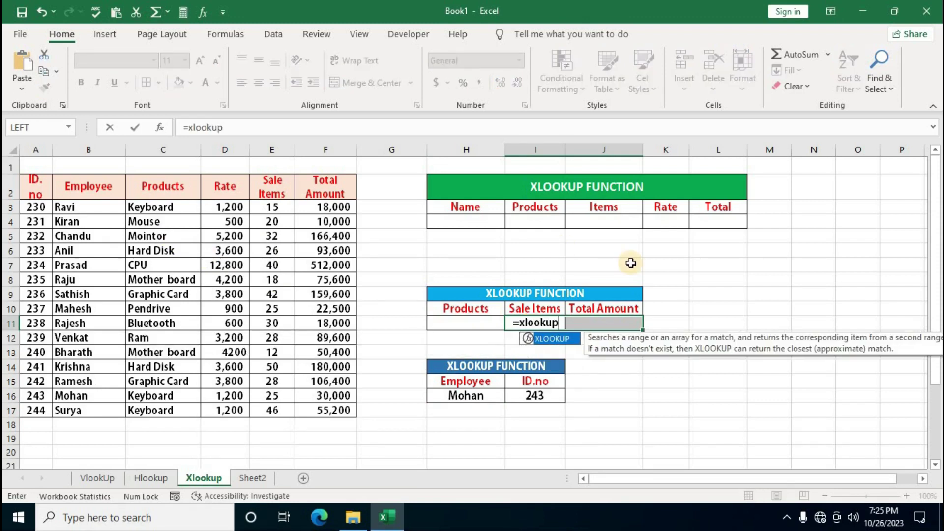
text(()
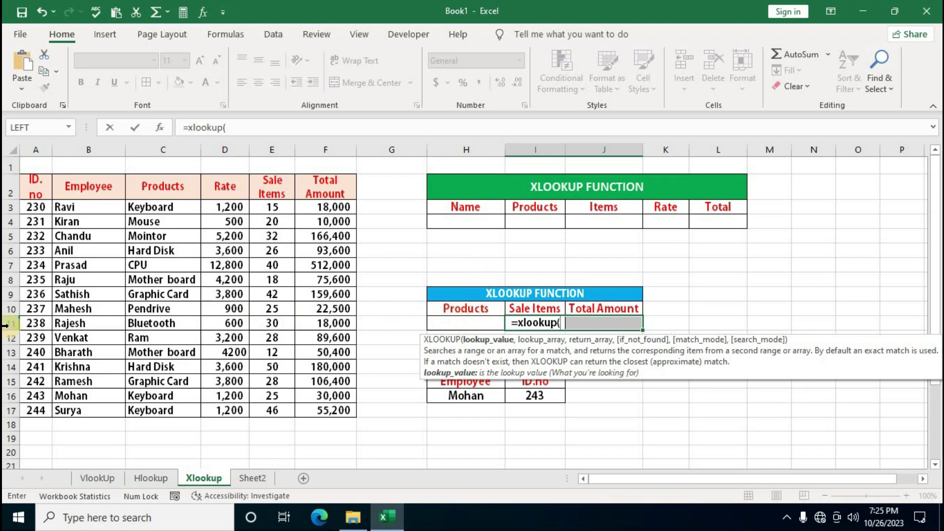
click(482, 322)
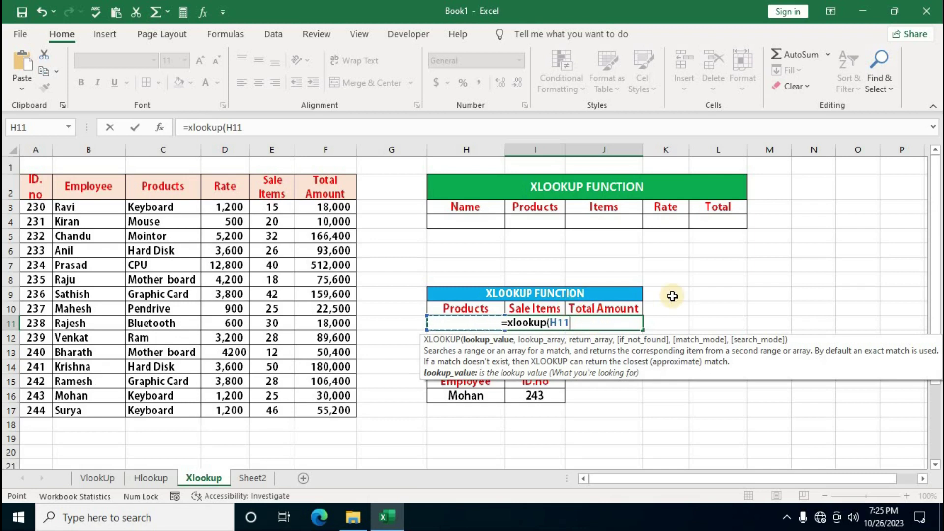
text(,)
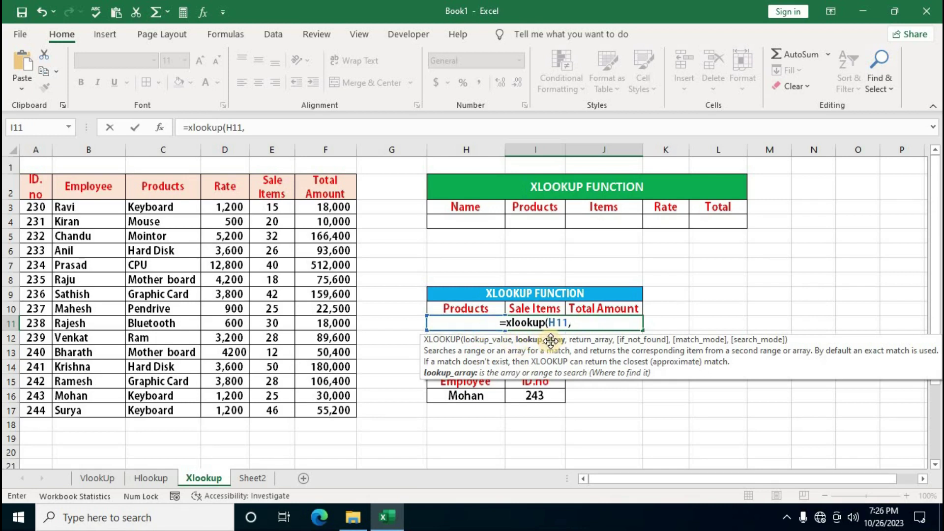
drag(137, 207, 147, 339)
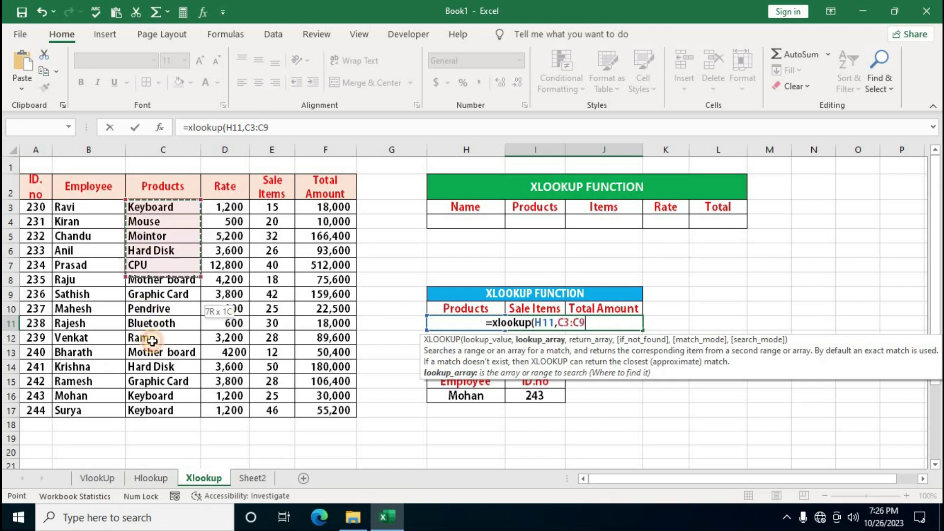
drag(160, 412, 160, 412)
text(,)
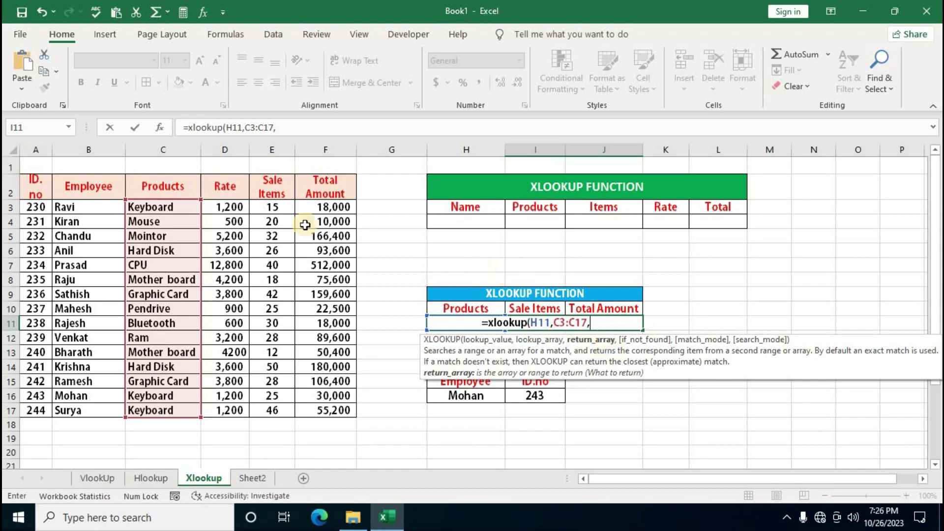
drag(272, 207, 331, 412)
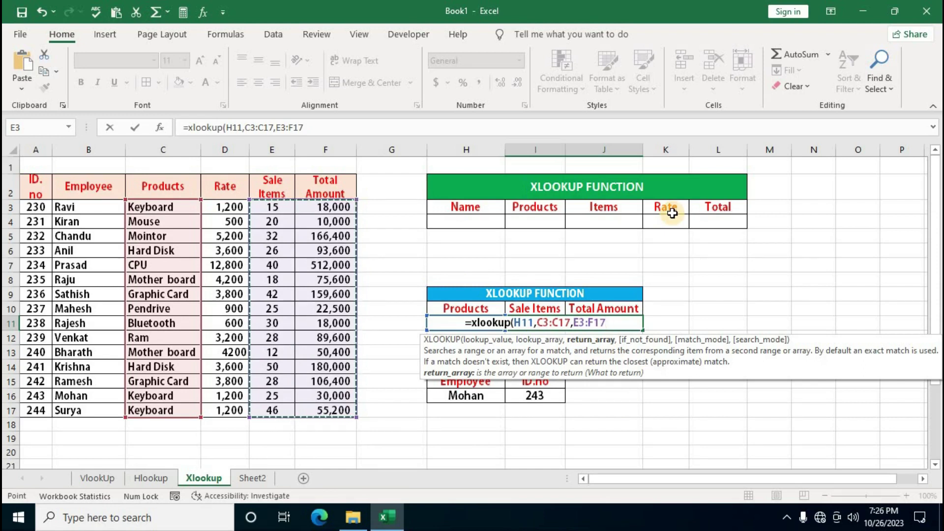
text())
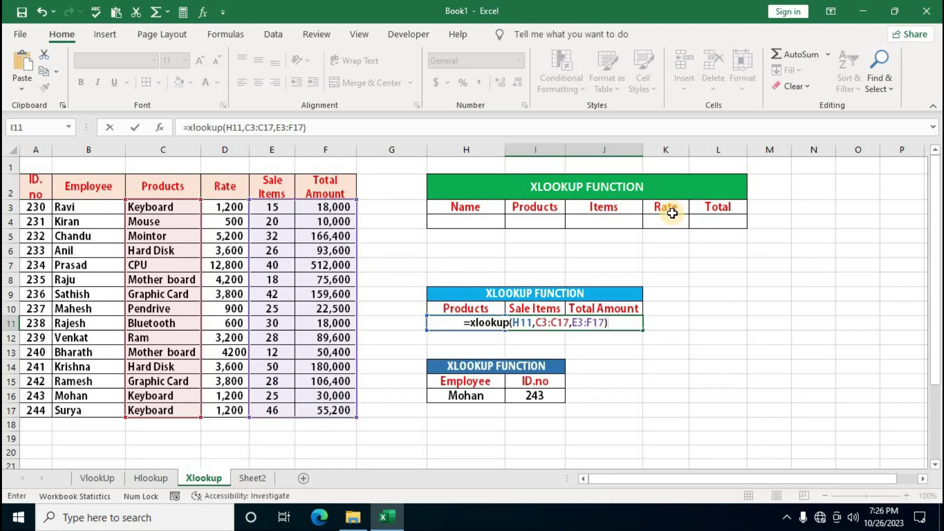
key(Return)
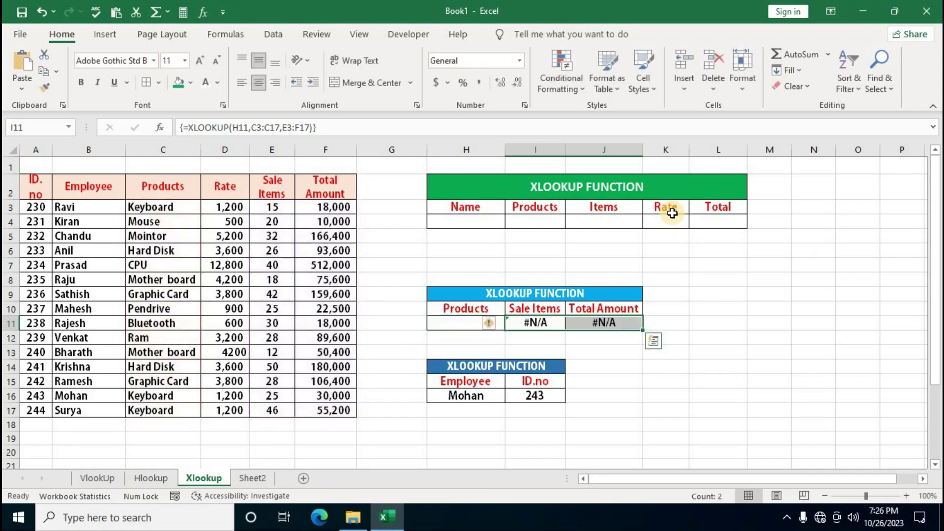
Enter Ram in product cell H11 to test the sales lookup.
click(480, 323)
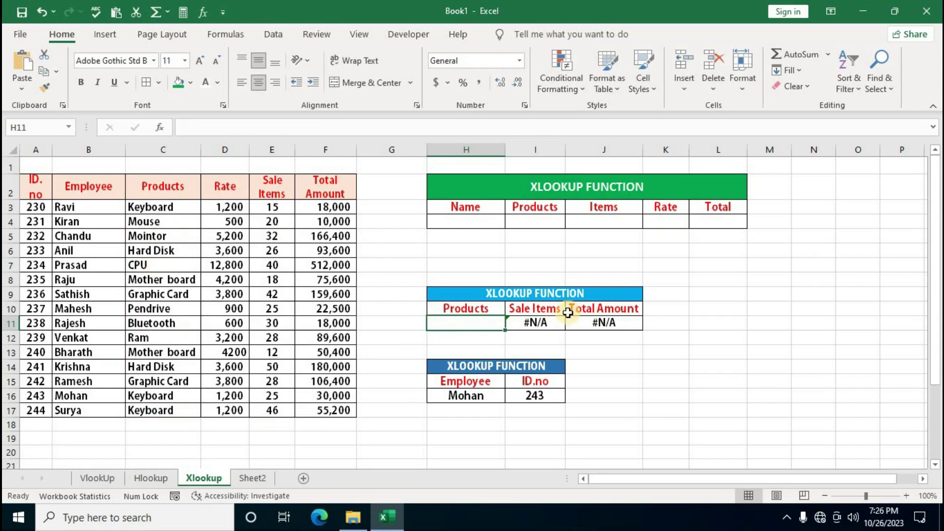
text(Ra)
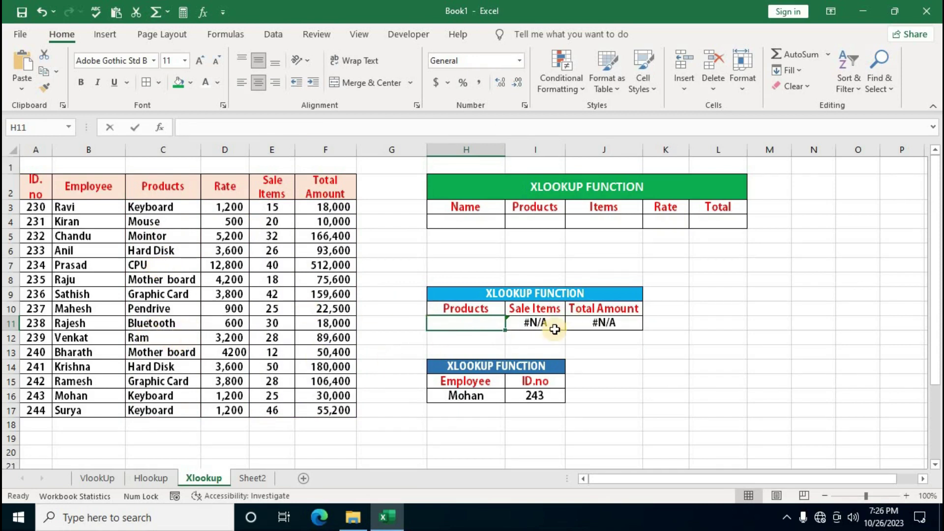
text(m)
key(Return)
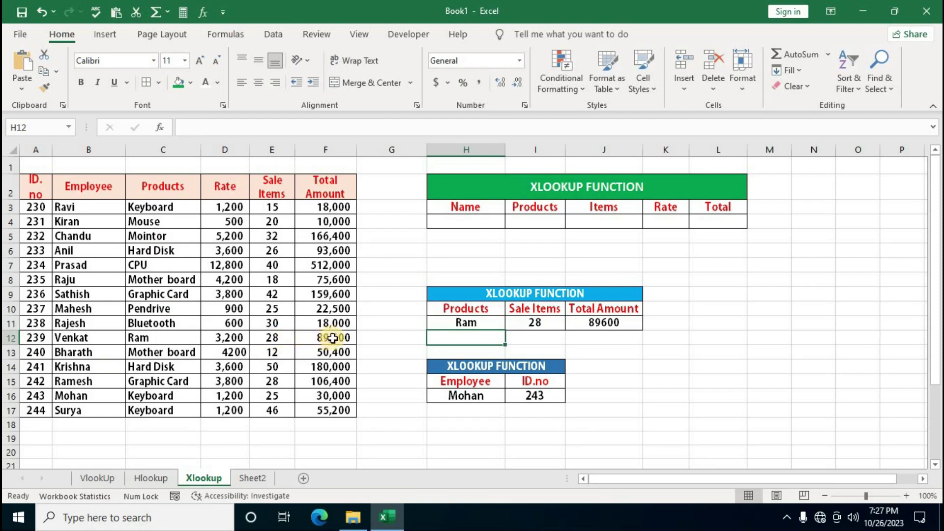
Replace the product with CPU so the lookup returns 40 sale items and 512000.
click(470, 323)
key(Delete)
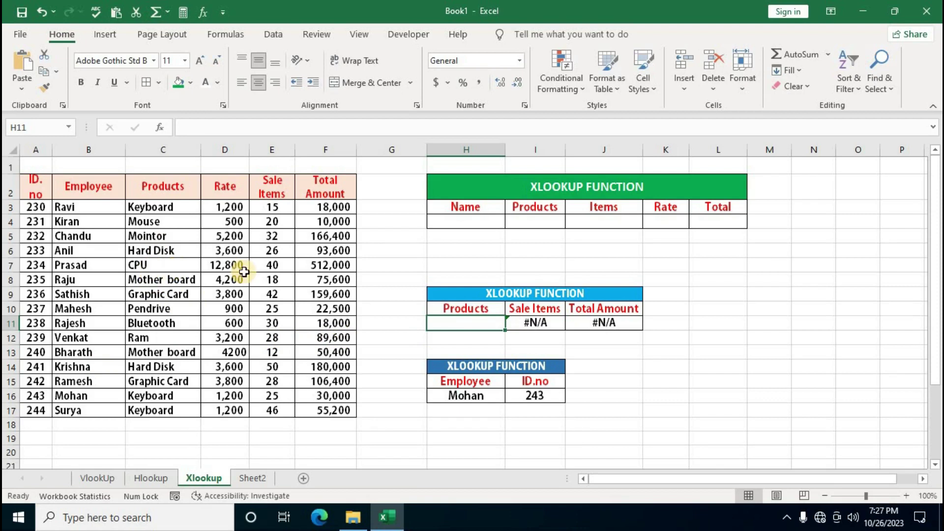
text(CP)
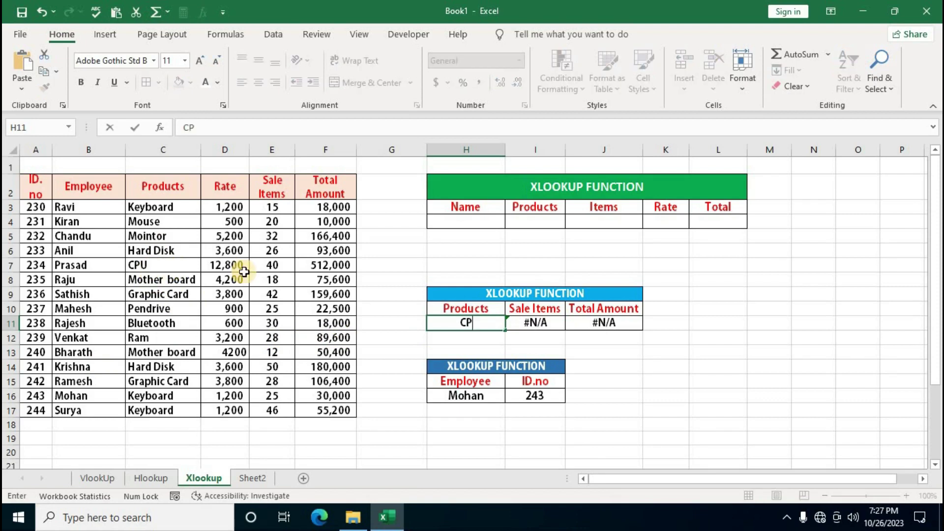
text(U)
key(Return)
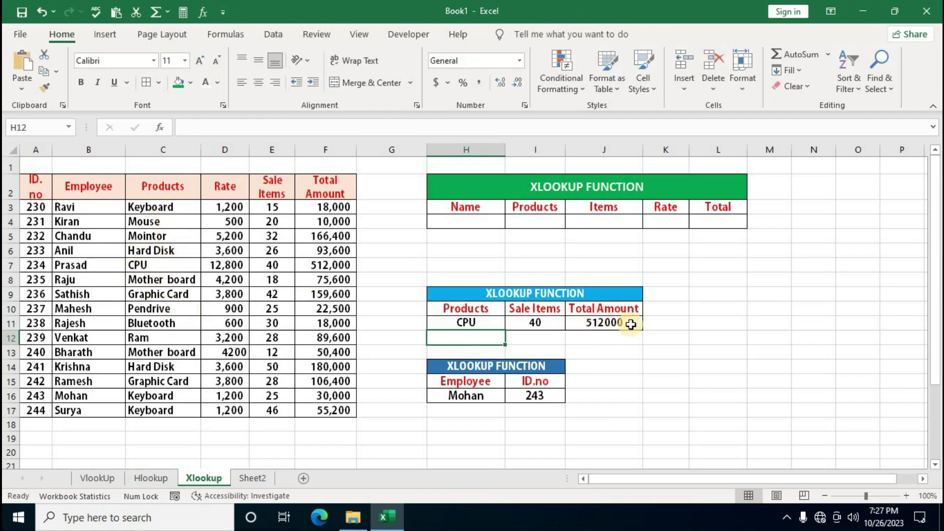
click(535, 320)
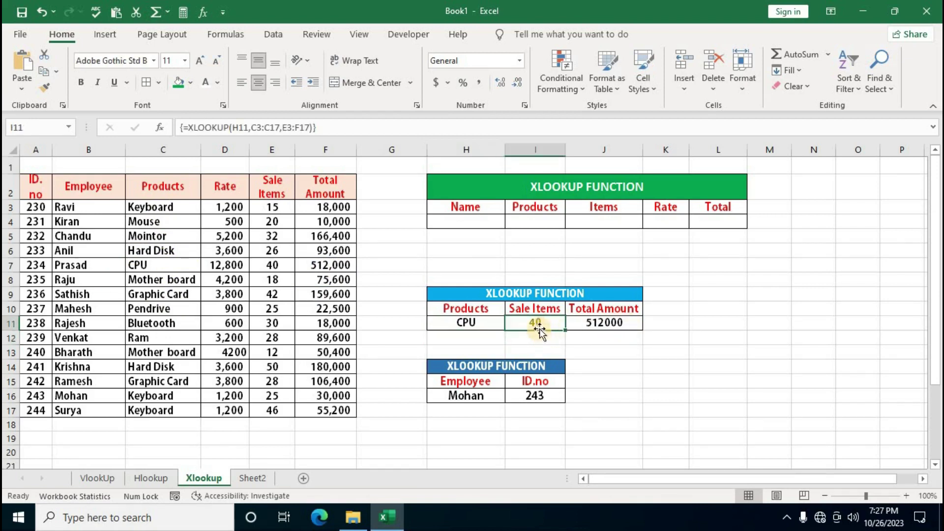
Add "Not Found List" as the row 11 XLOOKUP fallback and clear H11.
click(320, 127)
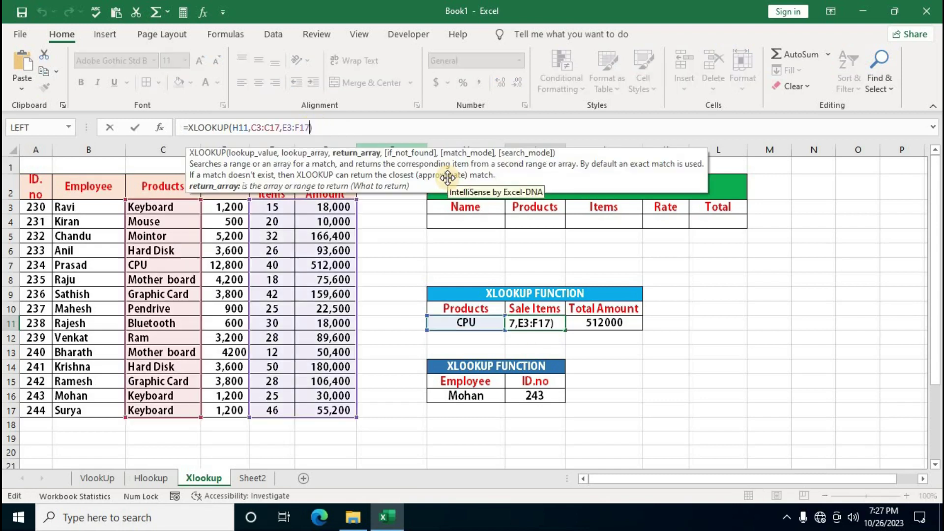
text(,")
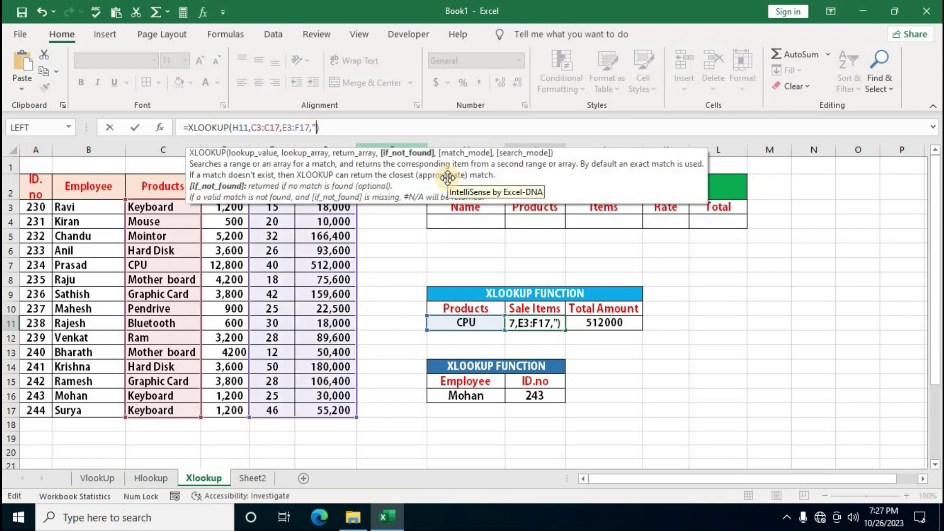
text(Not )
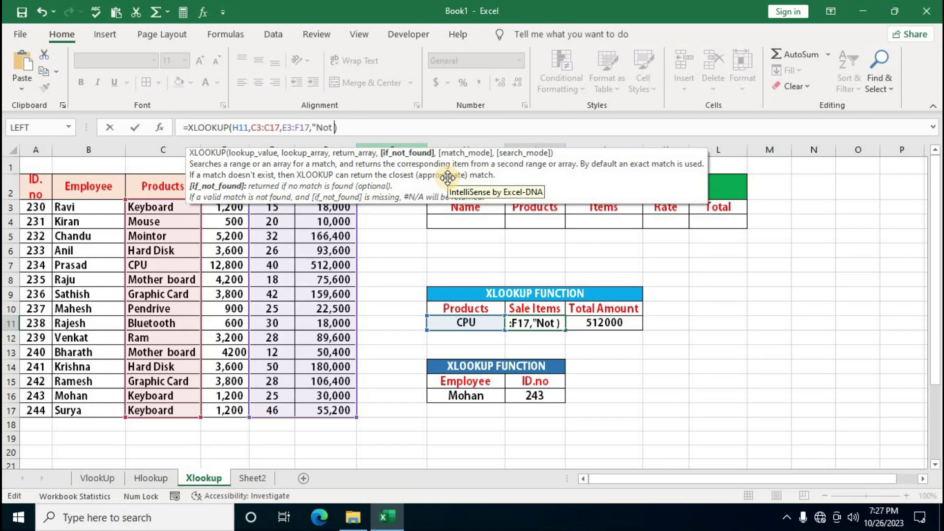
text(Found List)
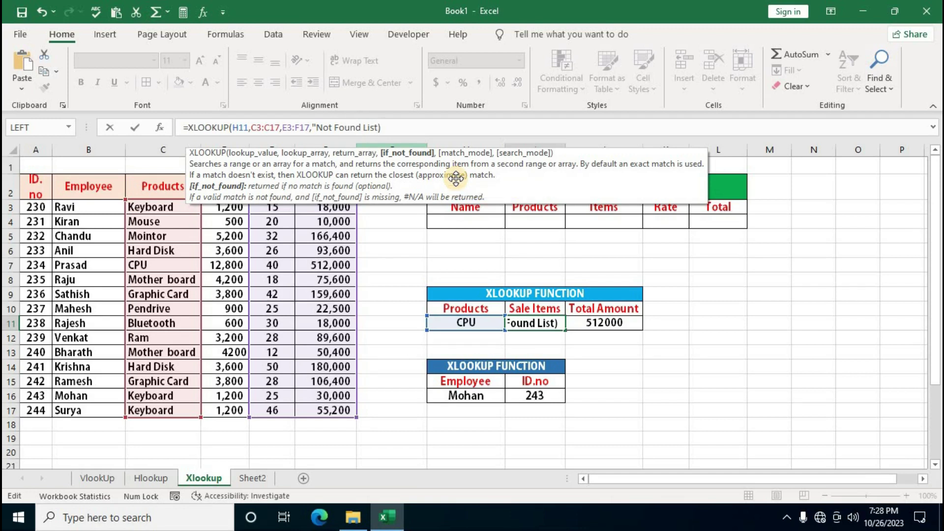
text(")
key(Return)
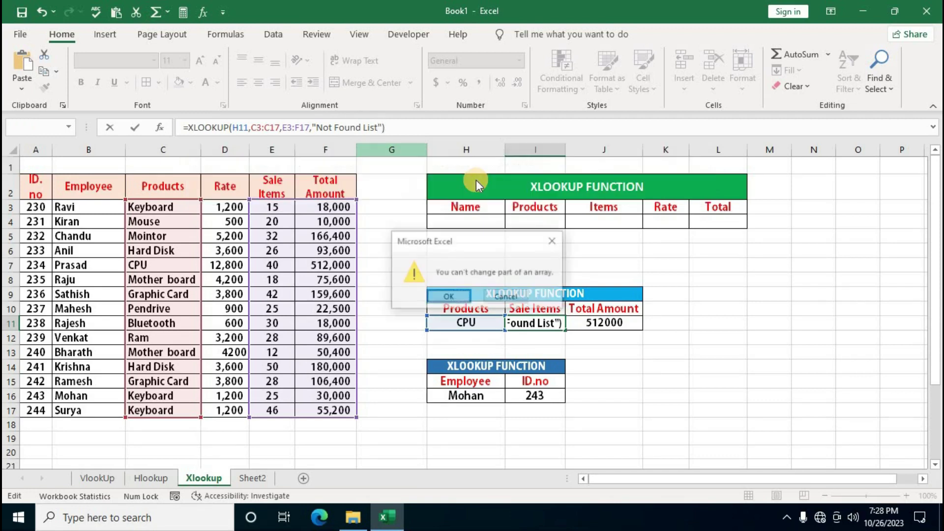
click(449, 296)
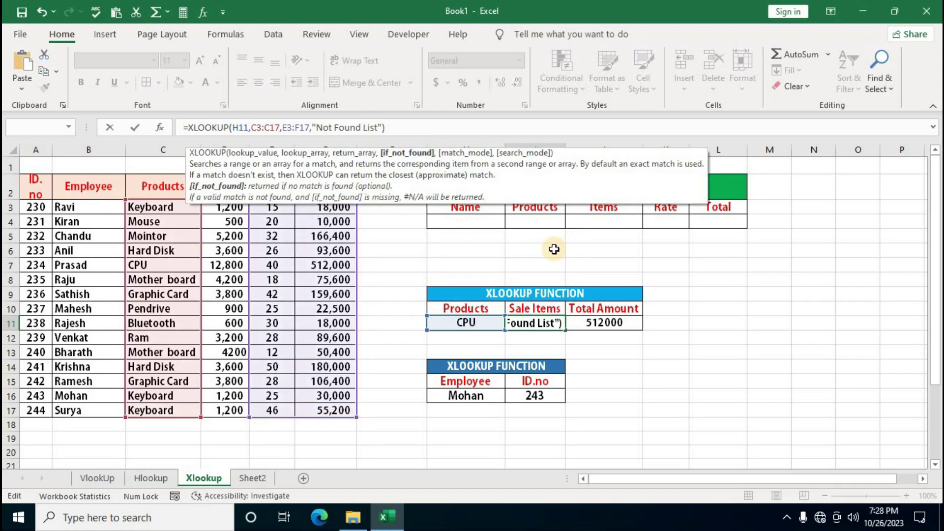
key(Return)
key(Left)
key(Delete)
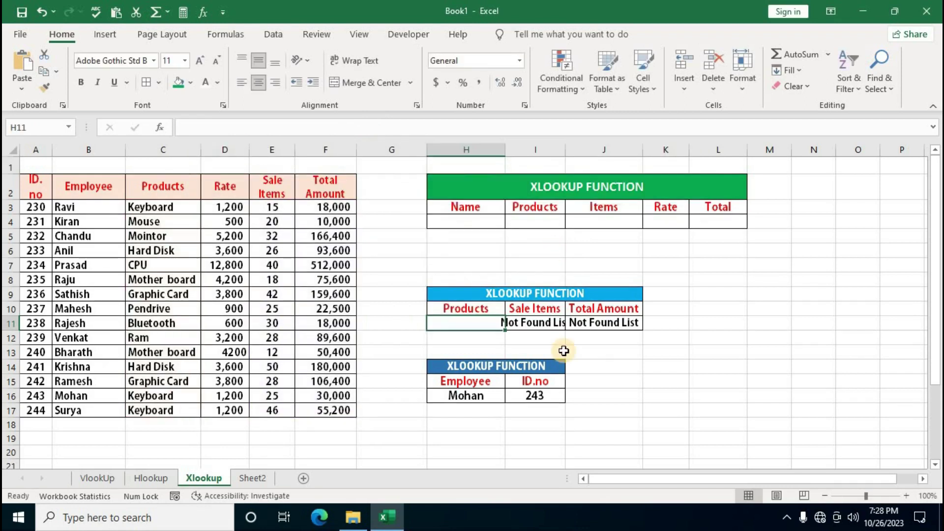
Test the product lookup in H11 with Apple, then Nokia.
text(Apple)
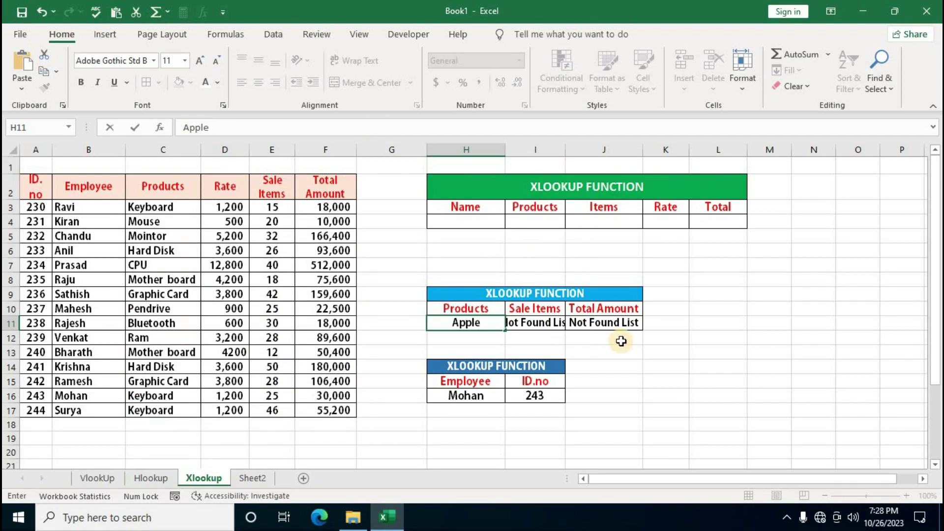
key(Return)
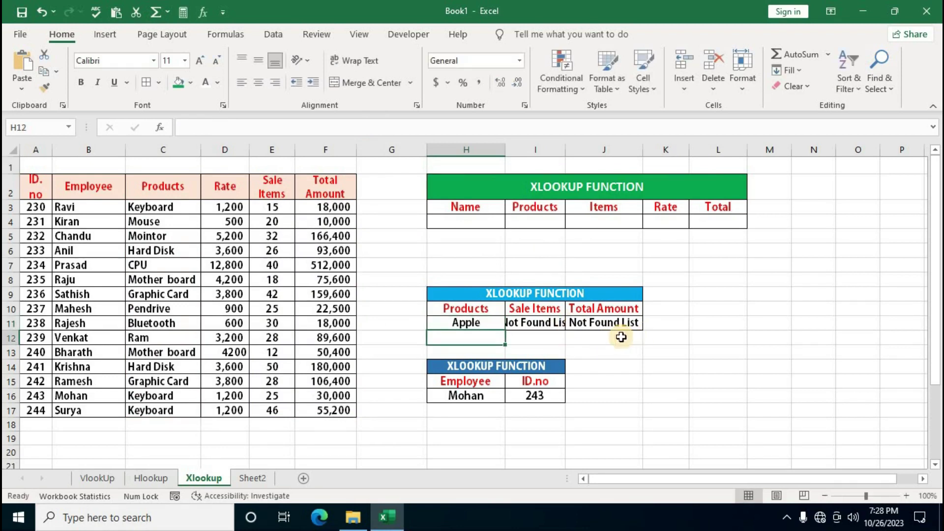
click(503, 324)
key(Delete)
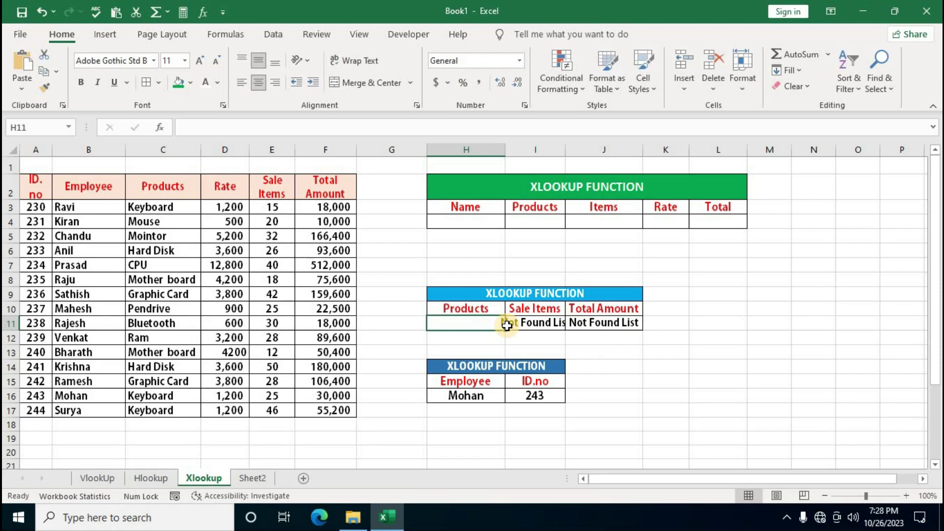
text(Nokia)
key(Return)
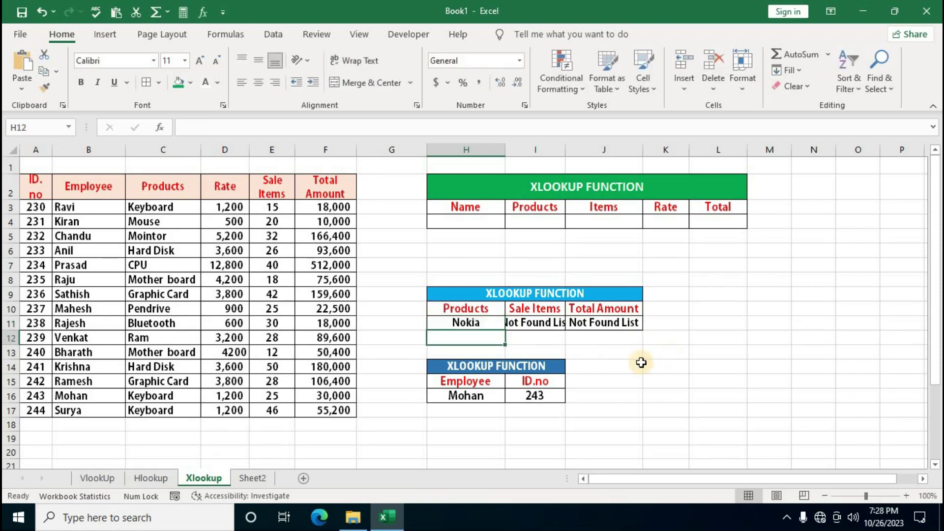
Try Mouse, then Pendrive, which returns 25 sale items and 22500 total.
click(471, 320)
key(Delete)
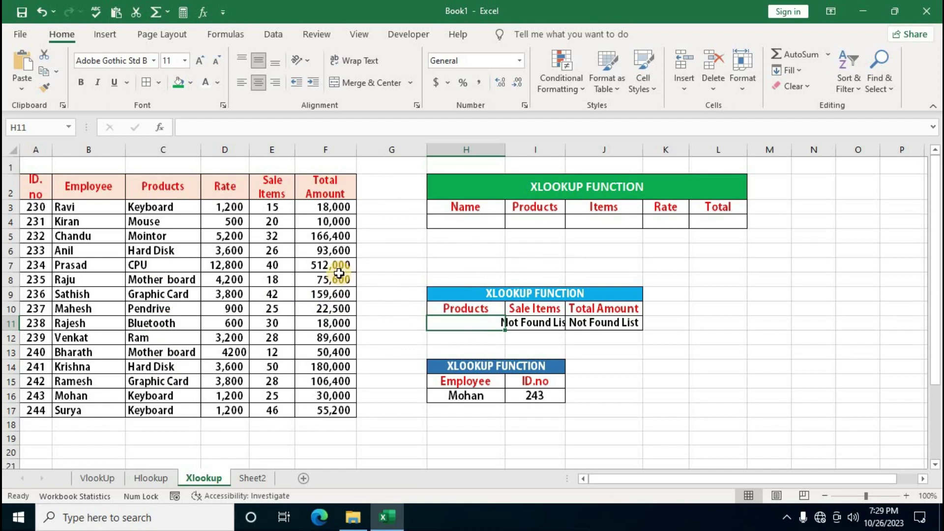
text(Mouse)
key(Return)
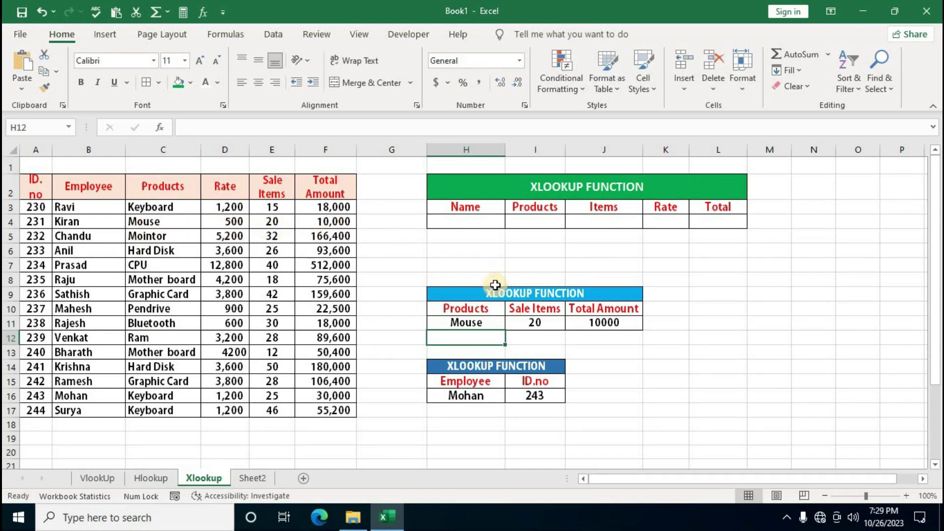
click(474, 321)
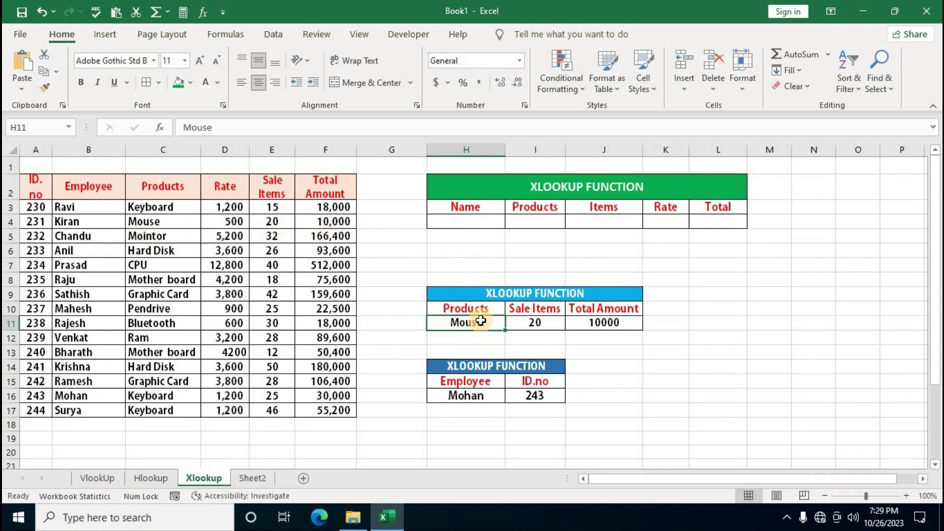
key(Delete)
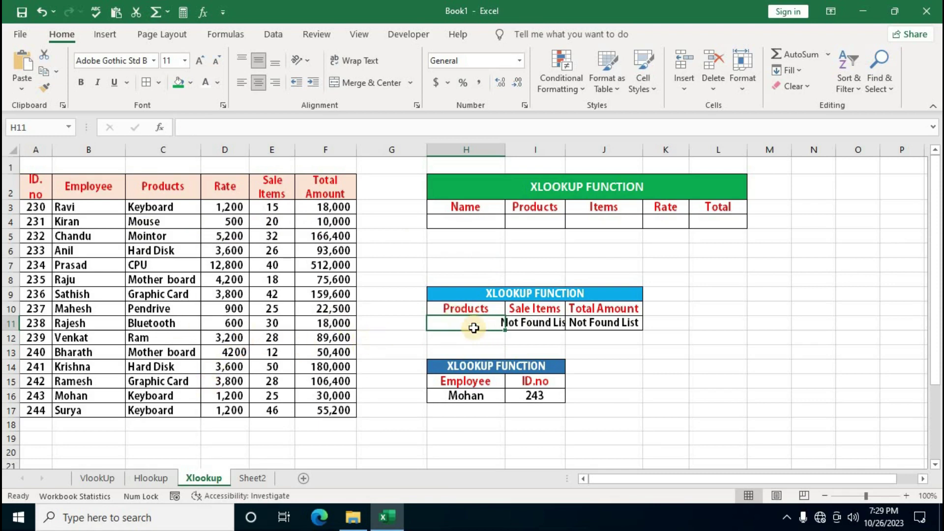
text(Pendrive)
key(Return)
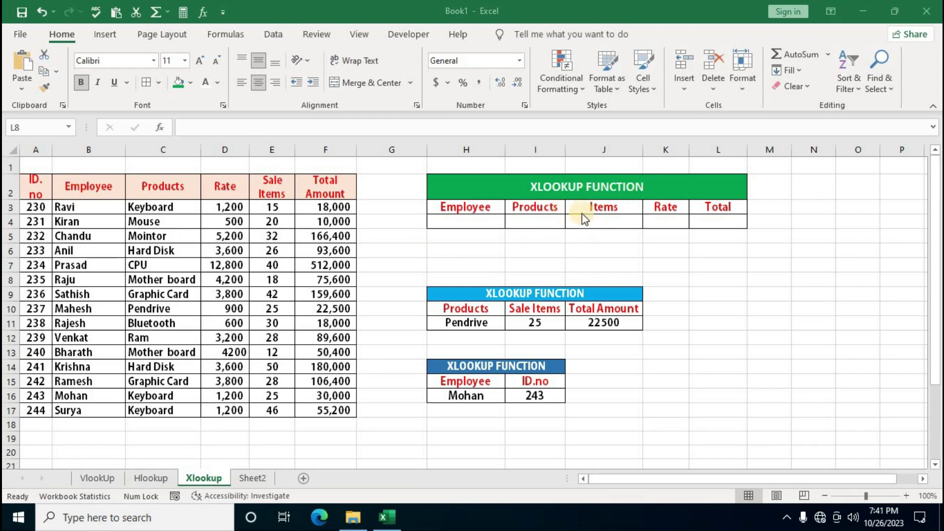
Enter the array formula =XLOOKUP(H4,B3:B17,C3:F17) across I4:L4.
click(529, 221)
drag(528, 221, 736, 220)
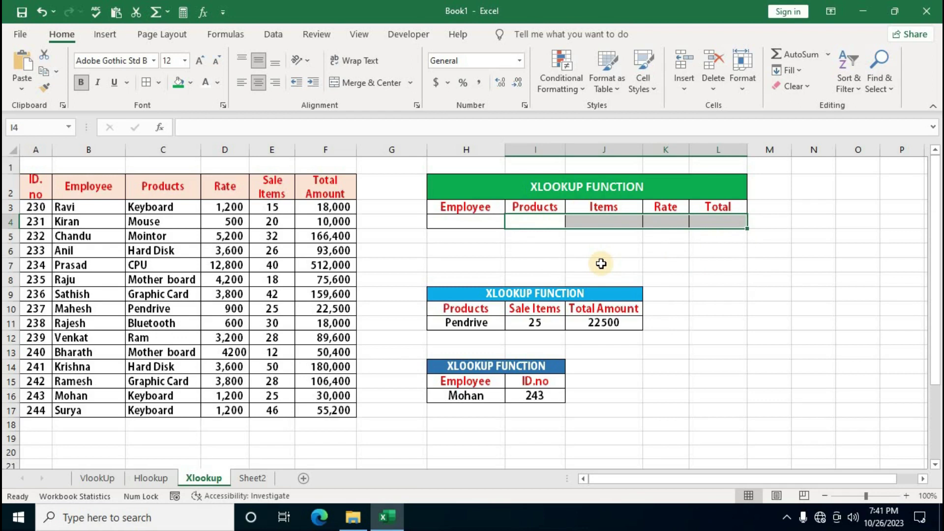
text(=)
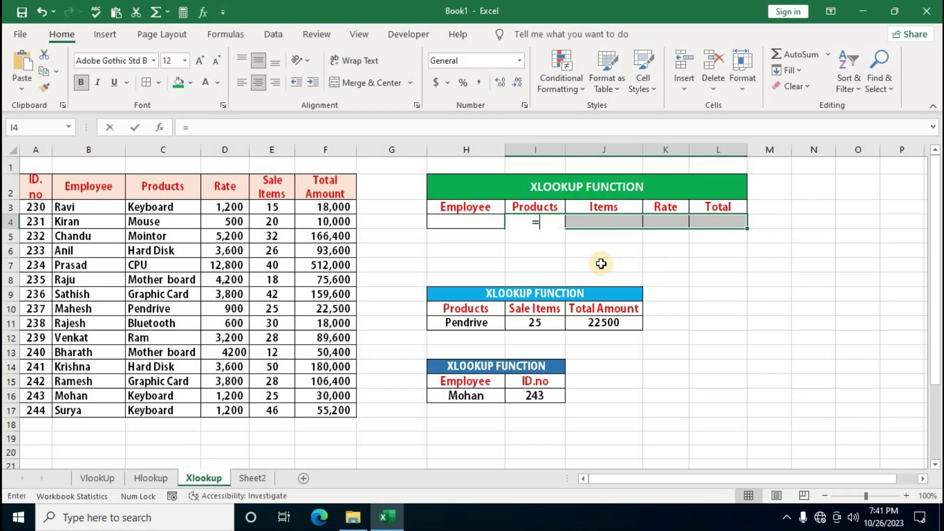
text(x)
double_click(570, 263)
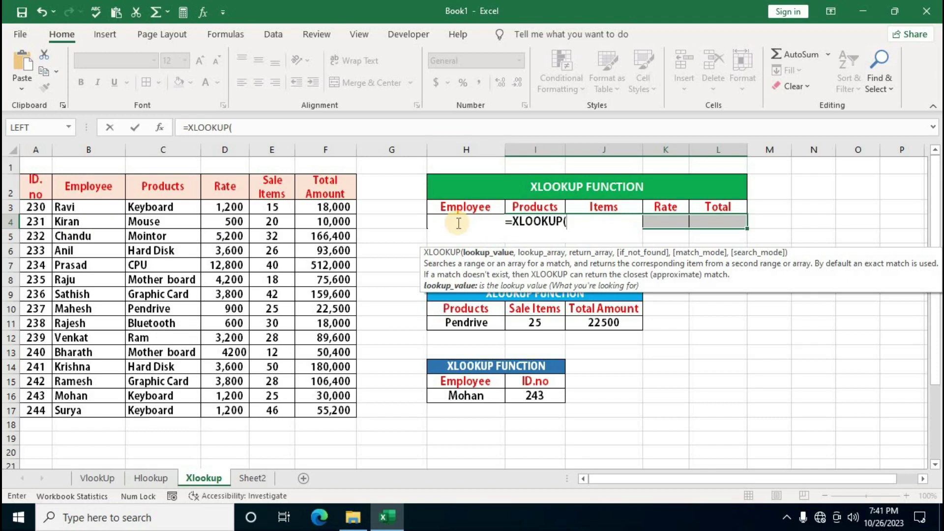
text(h4)
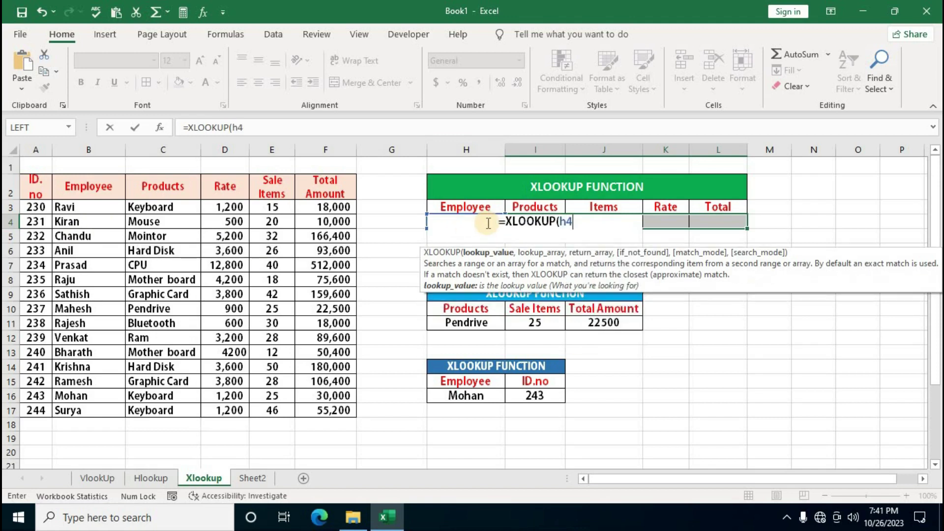
text(,)
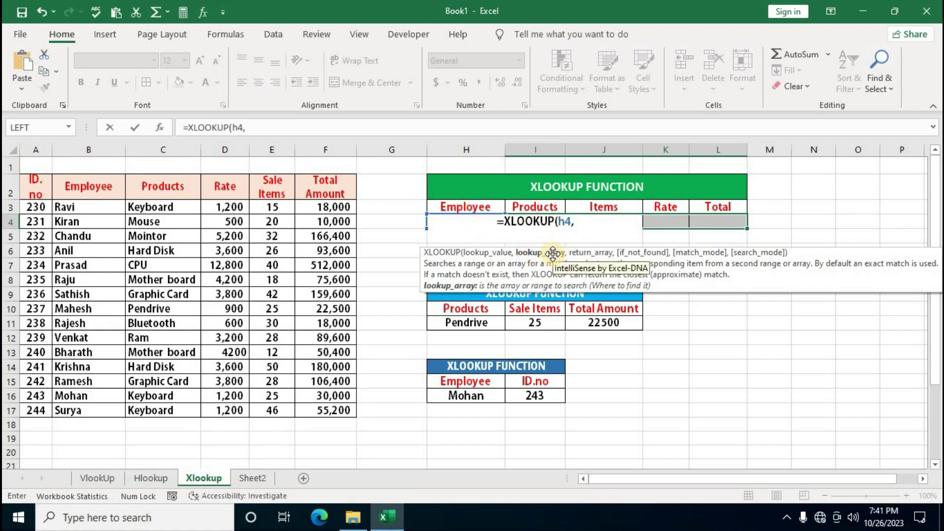
drag(84, 206, 74, 410)
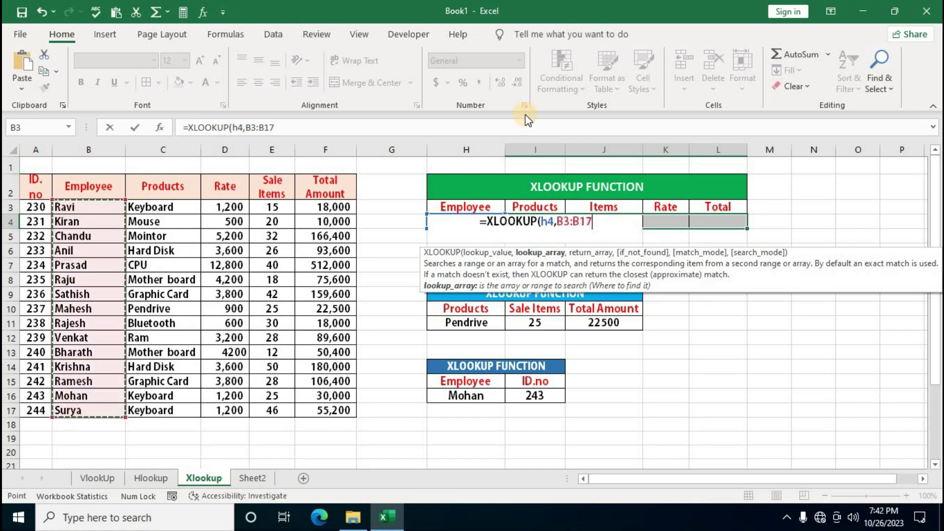
text(,)
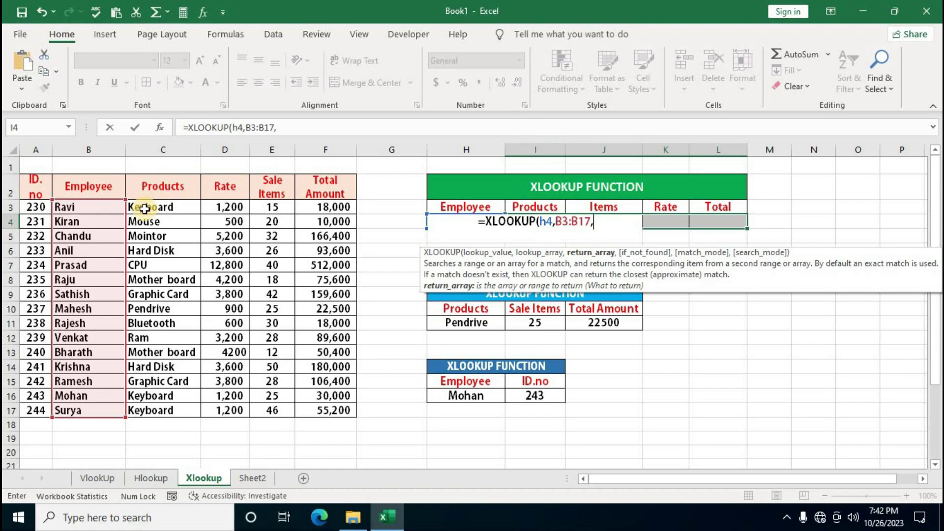
mouse_move(145, 209)
mouse_down()
mouse_move(345, 419)
mouse_move(344, 410)
mouse_up()
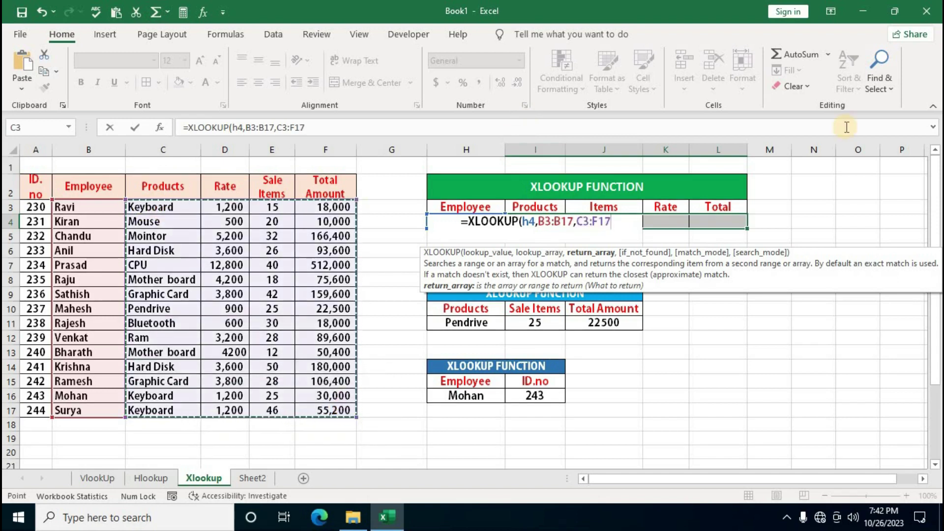
text())
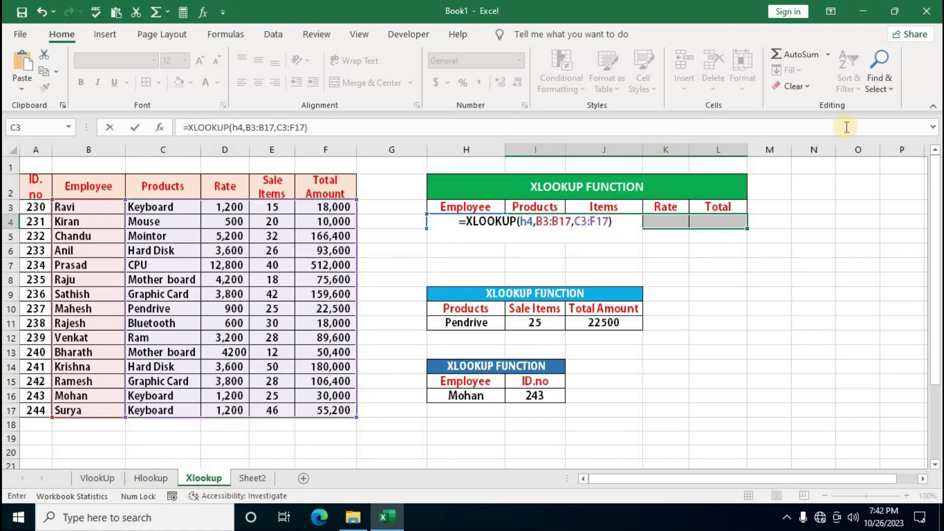
key(ctrl+shift+Return)
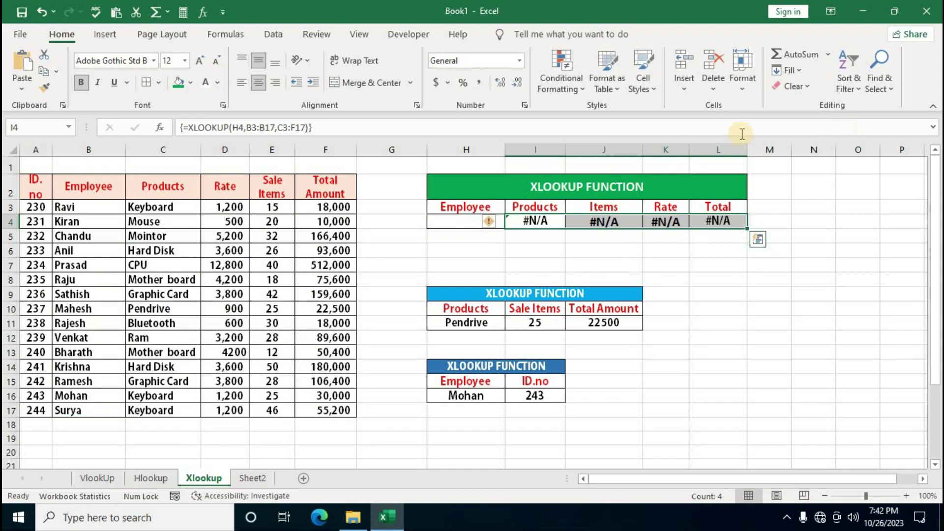
Enter Anil as the employee name to look up in H4.
click(455, 220)
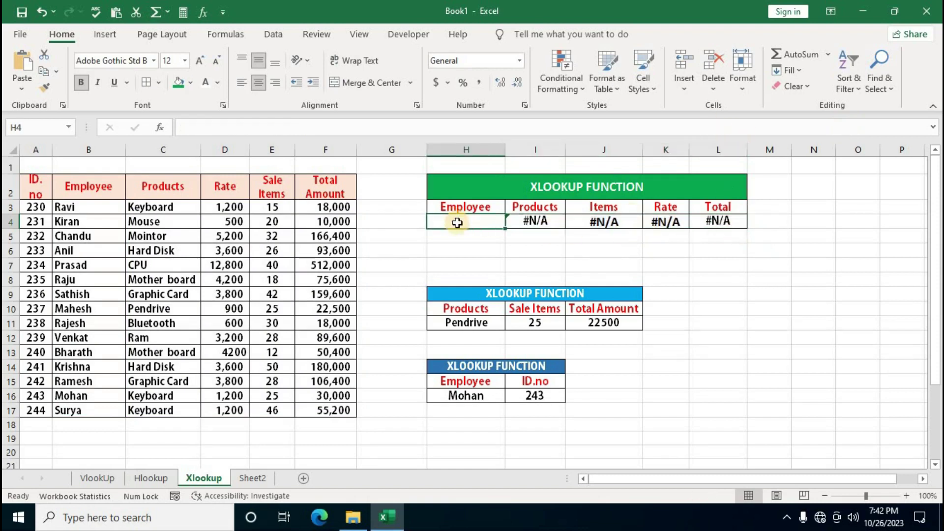
text(Anil)
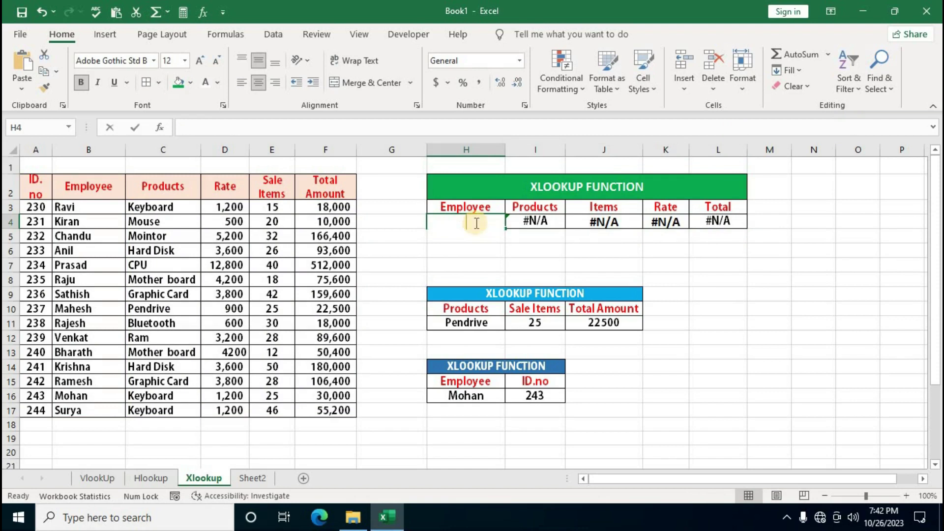
key(Return)
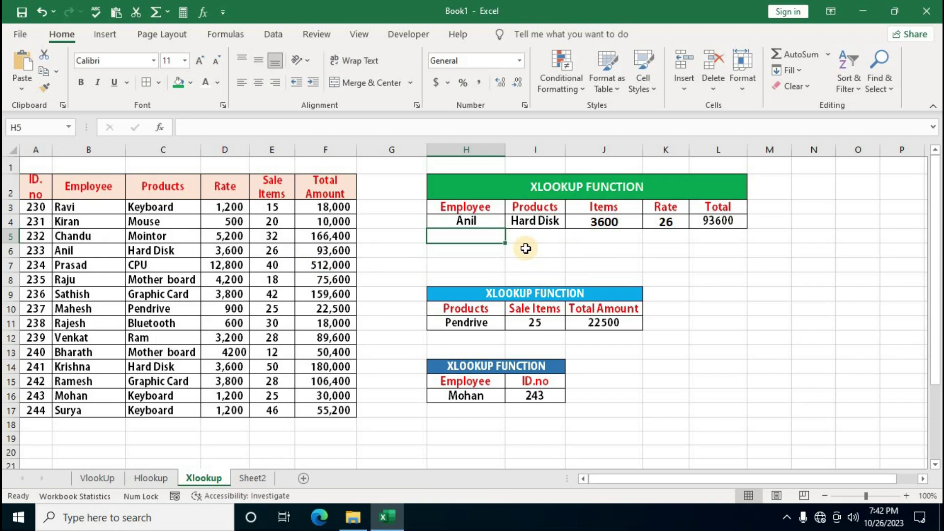
Recommit the I4 XLOOKUP as an array formula returning Hard Disk, 3600, 26, 93600, then view Sheet2.
click(535, 221)
click(307, 128)
click(306, 127)
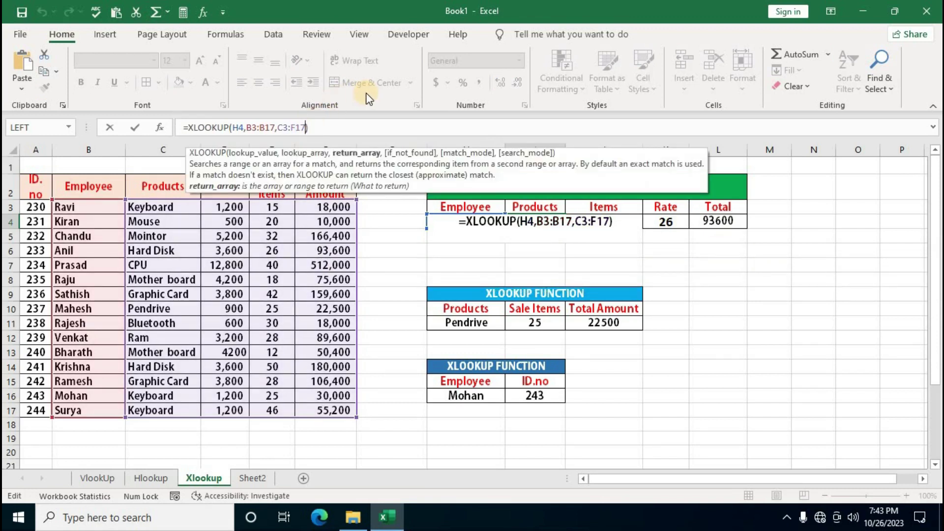
key(ctrl+shift+Return)
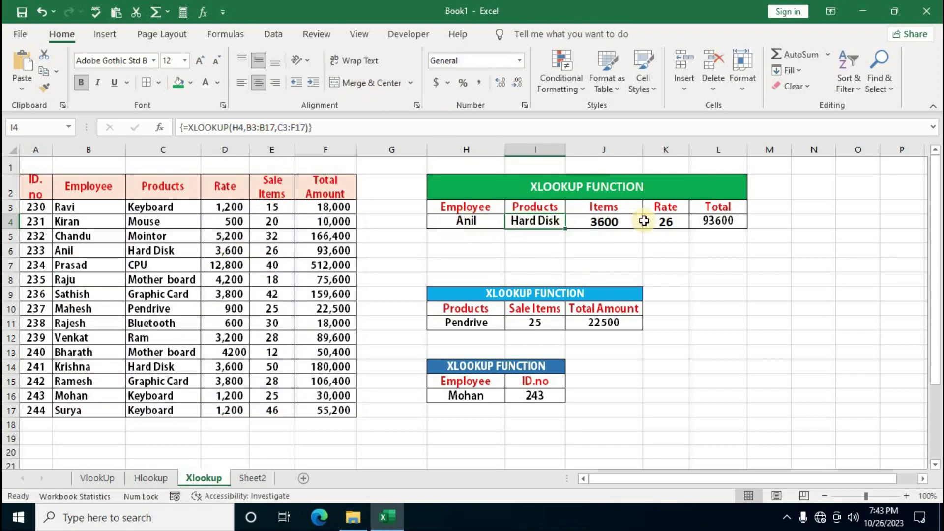
click(252, 478)
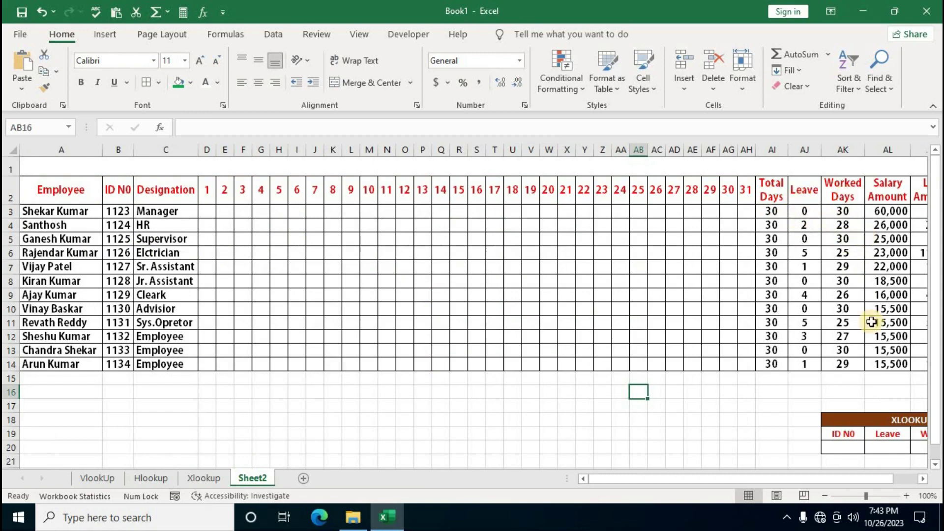
Scroll across Sheet2's payment columns, then return to the VlookUp sheet's student marks table.
scroll(871, 322, right, 3)
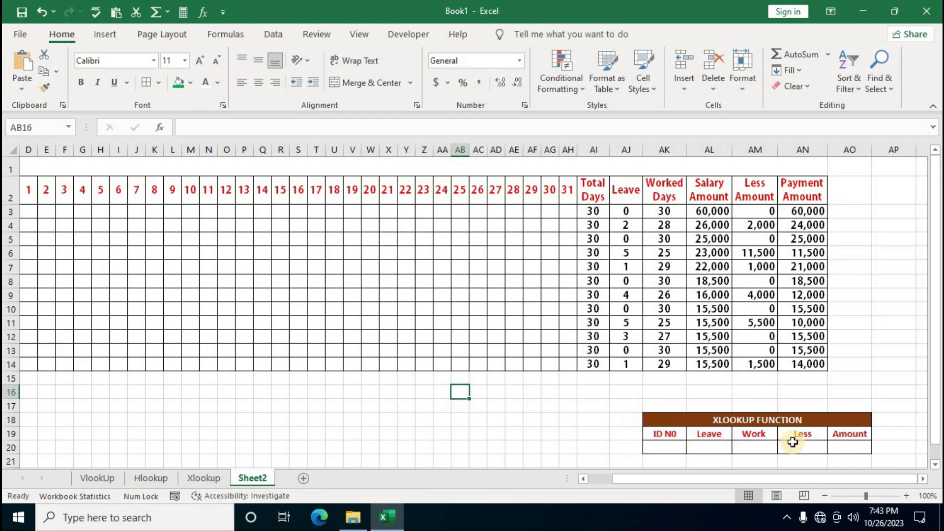
click(96, 480)
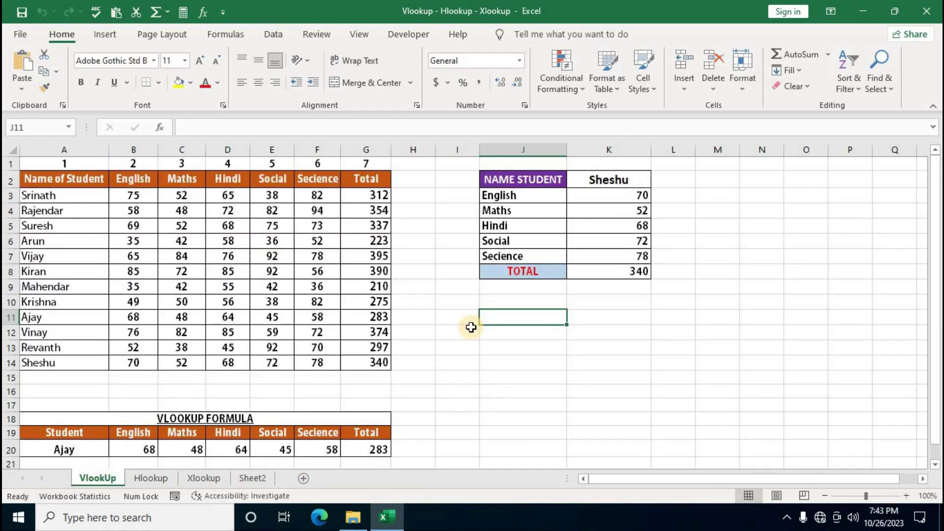